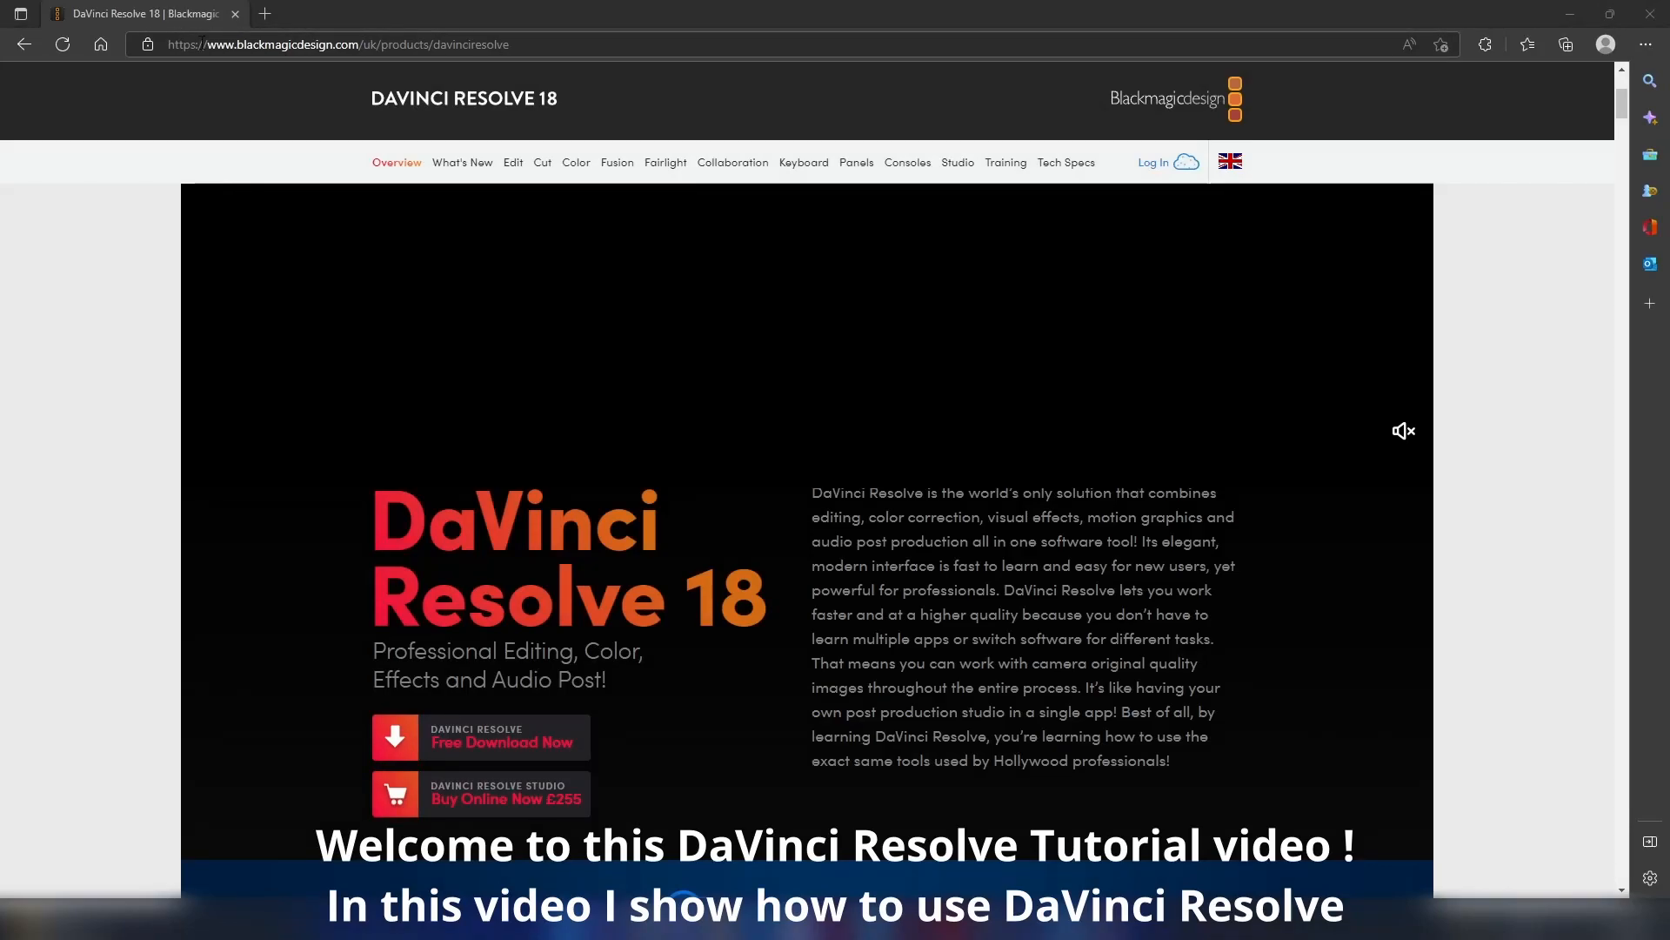
- View the free download options for DaVinci Resolve 18 and close them
left_click(467, 744)
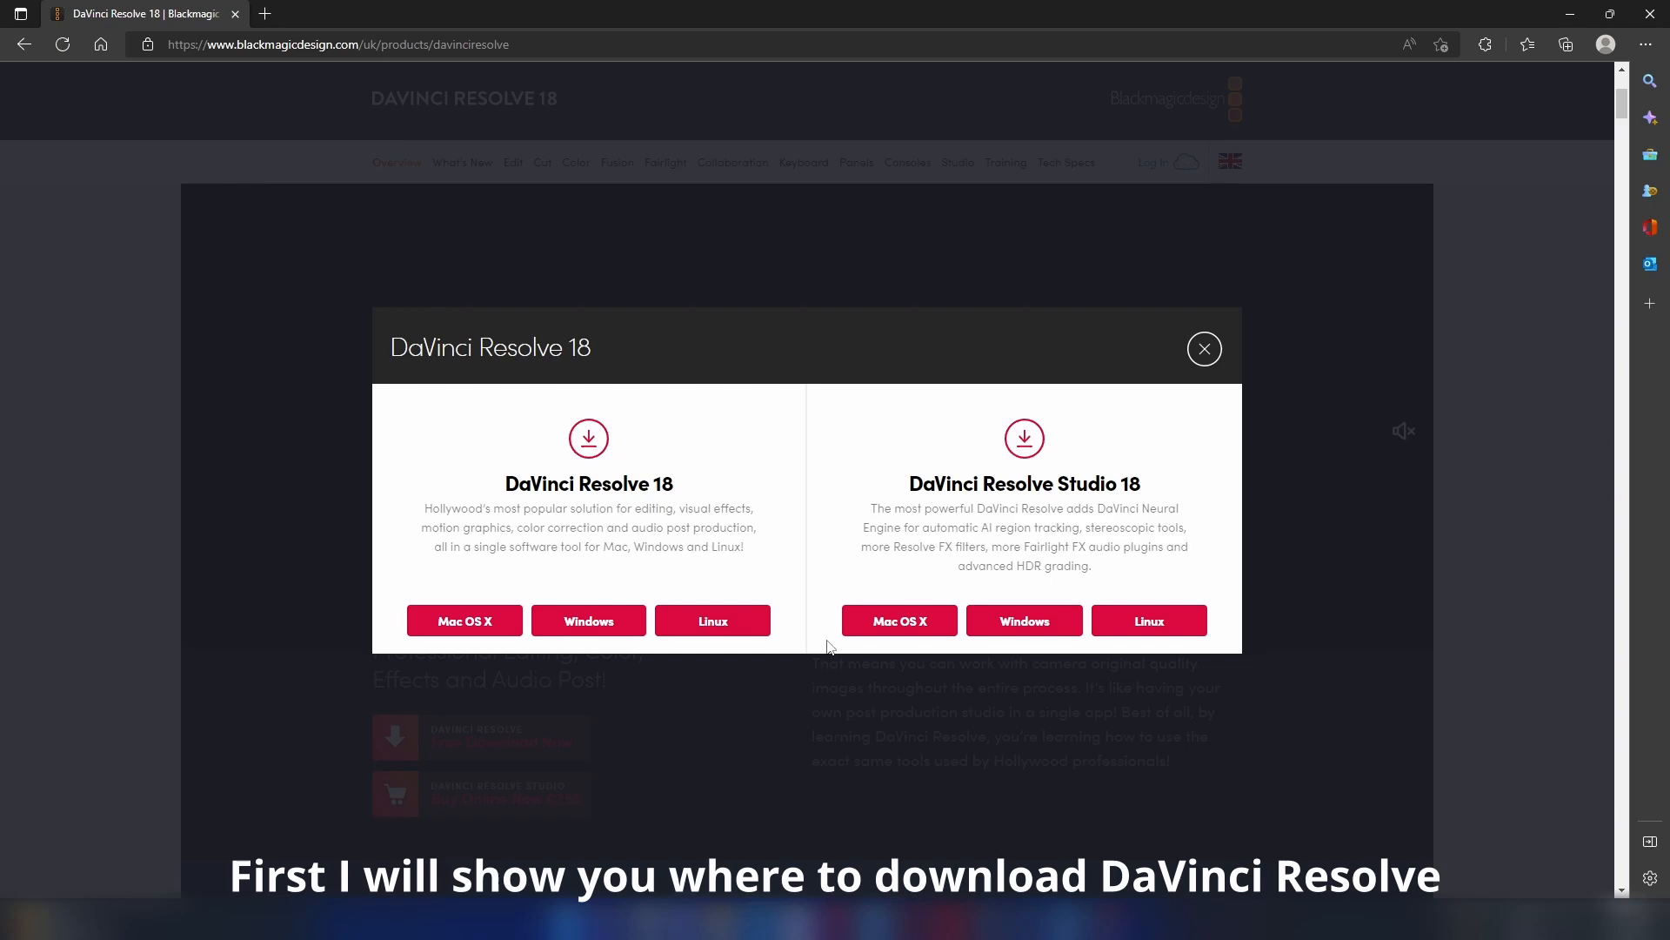
left_click(1204, 350)
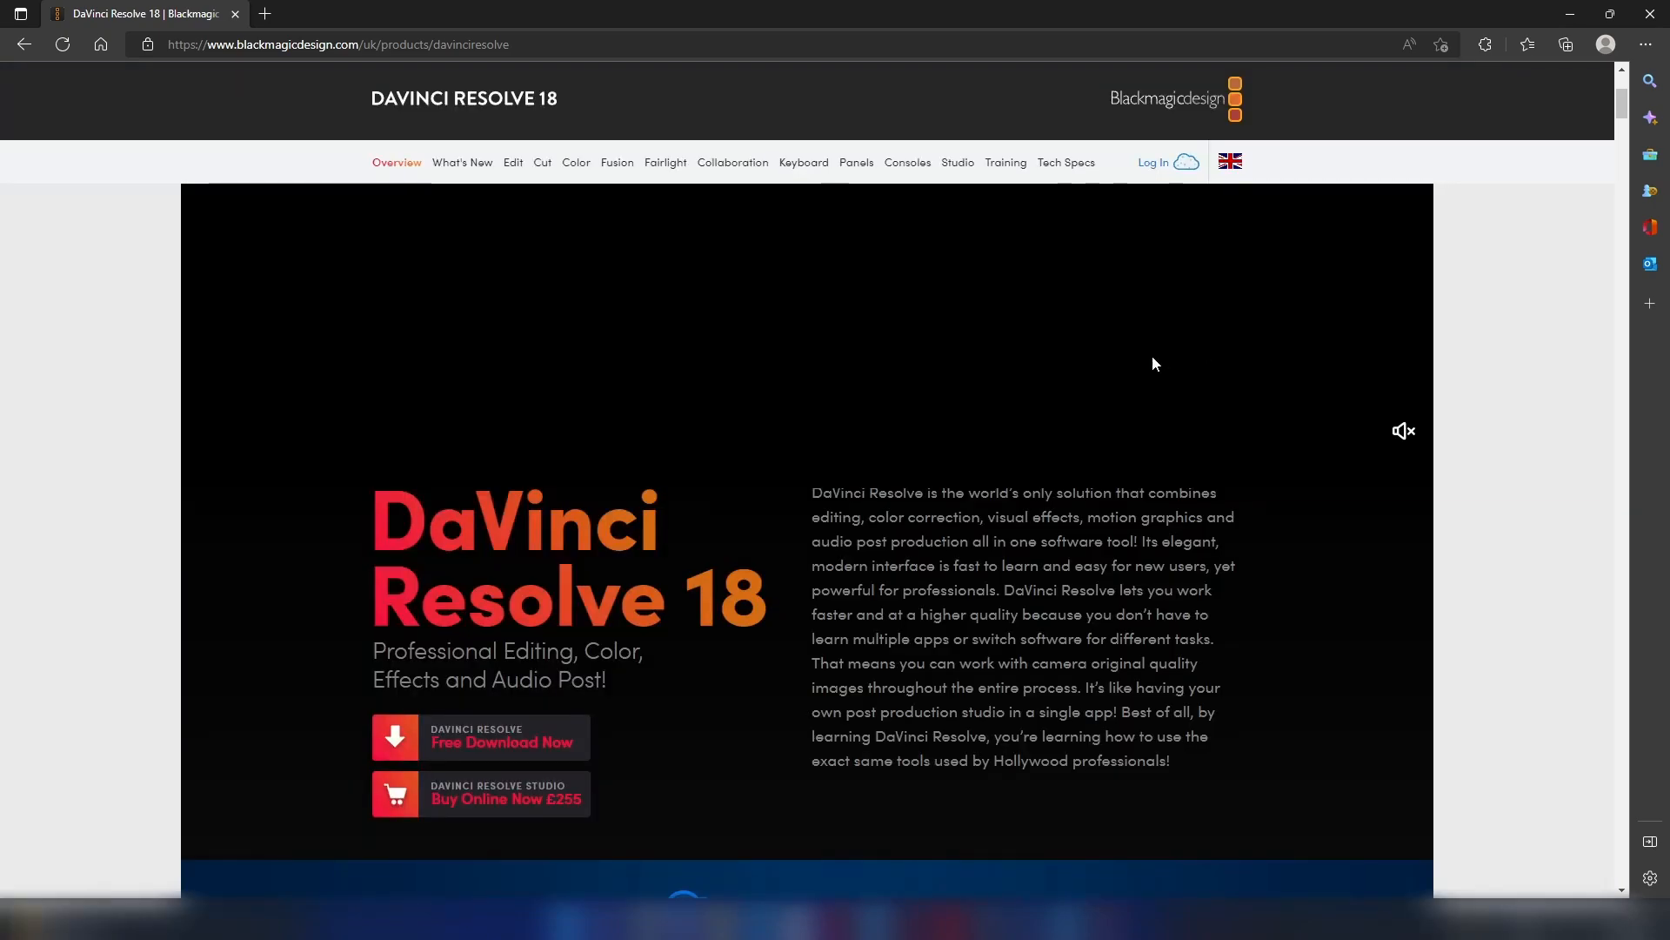
- Switch to DaVinci Resolve and place the 10. Windmill Farm clip on a new timeline in the Edit page
mouse_move(1026, 916)
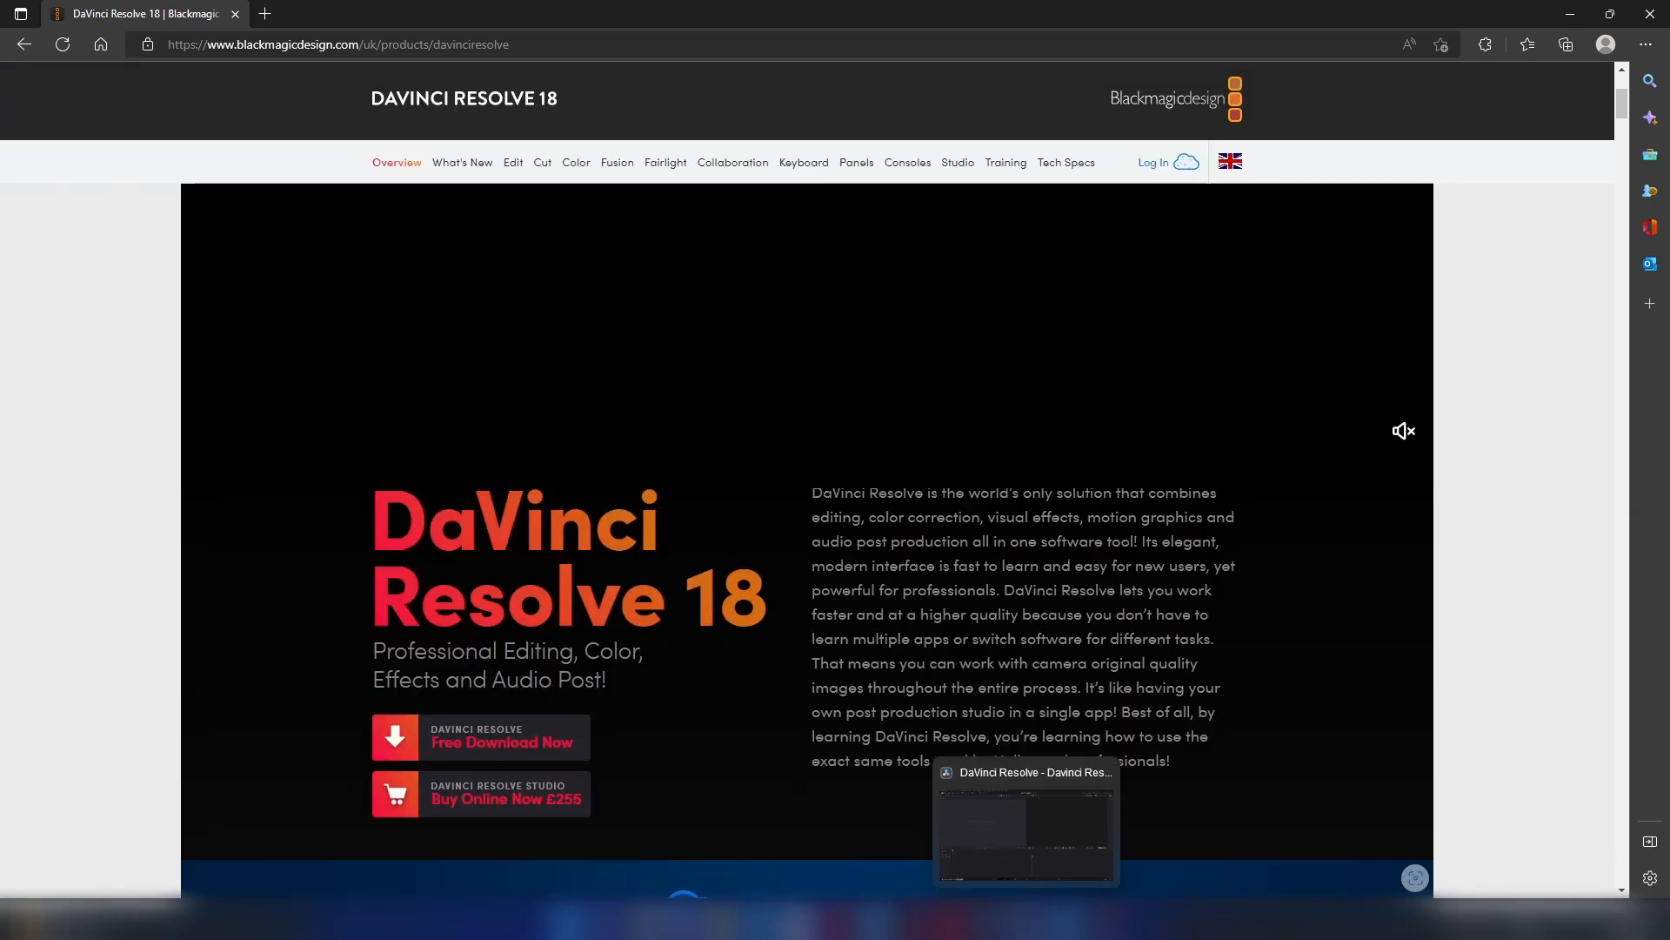
left_click(999, 822)
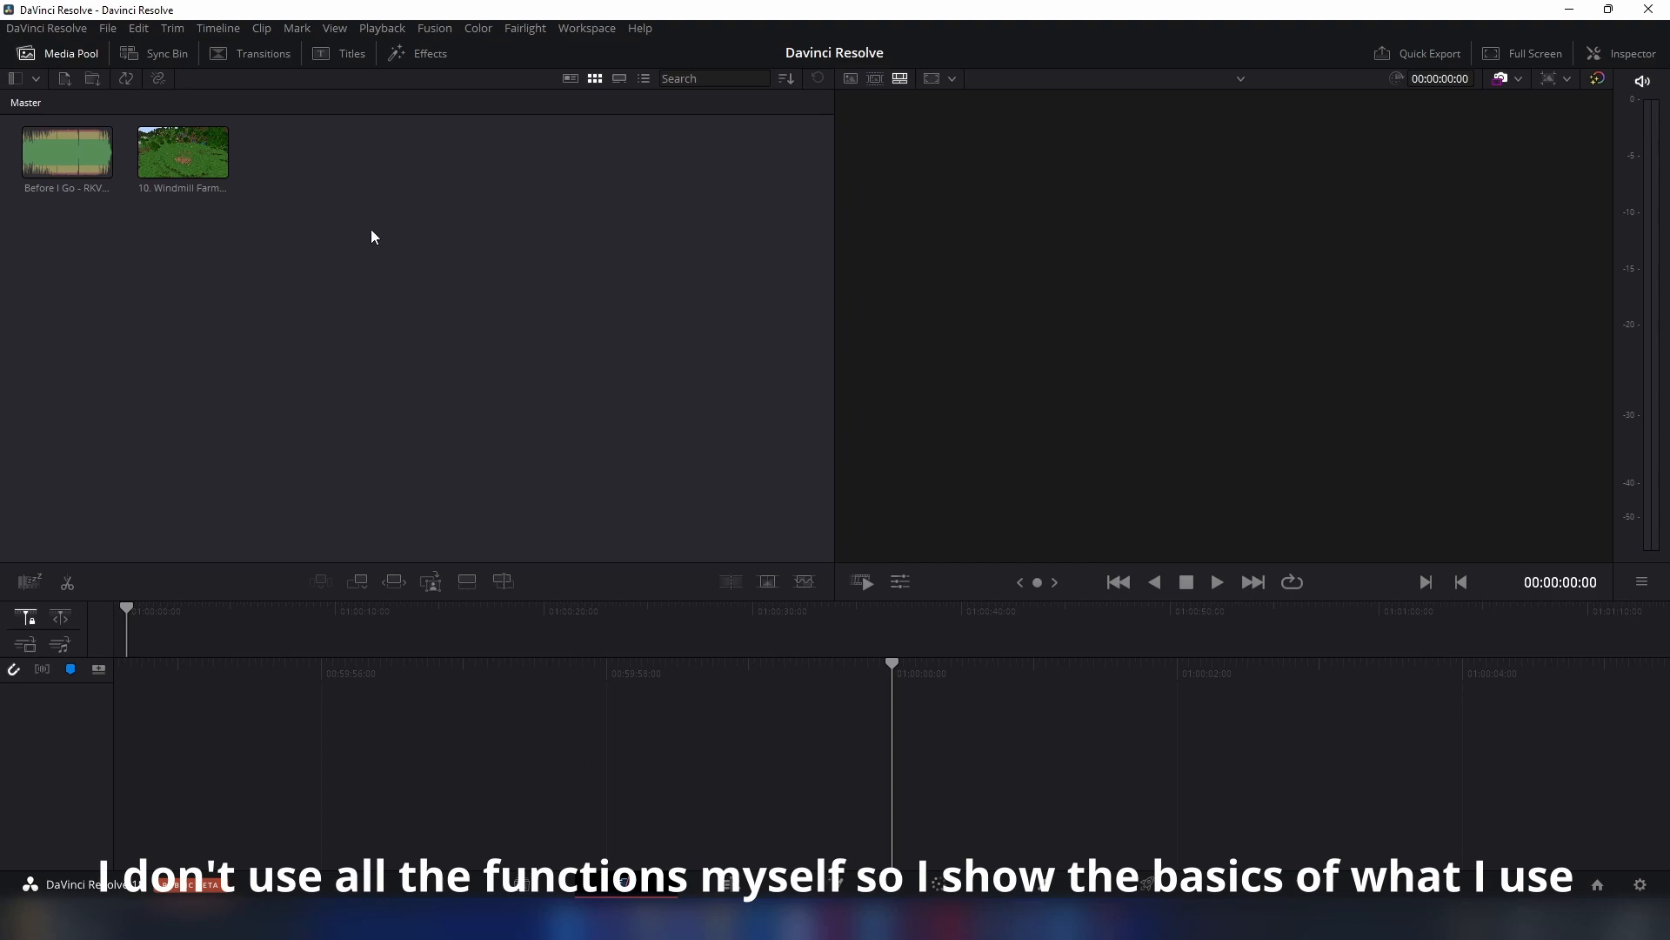
left_click(744, 884)
left_click(238, 130)
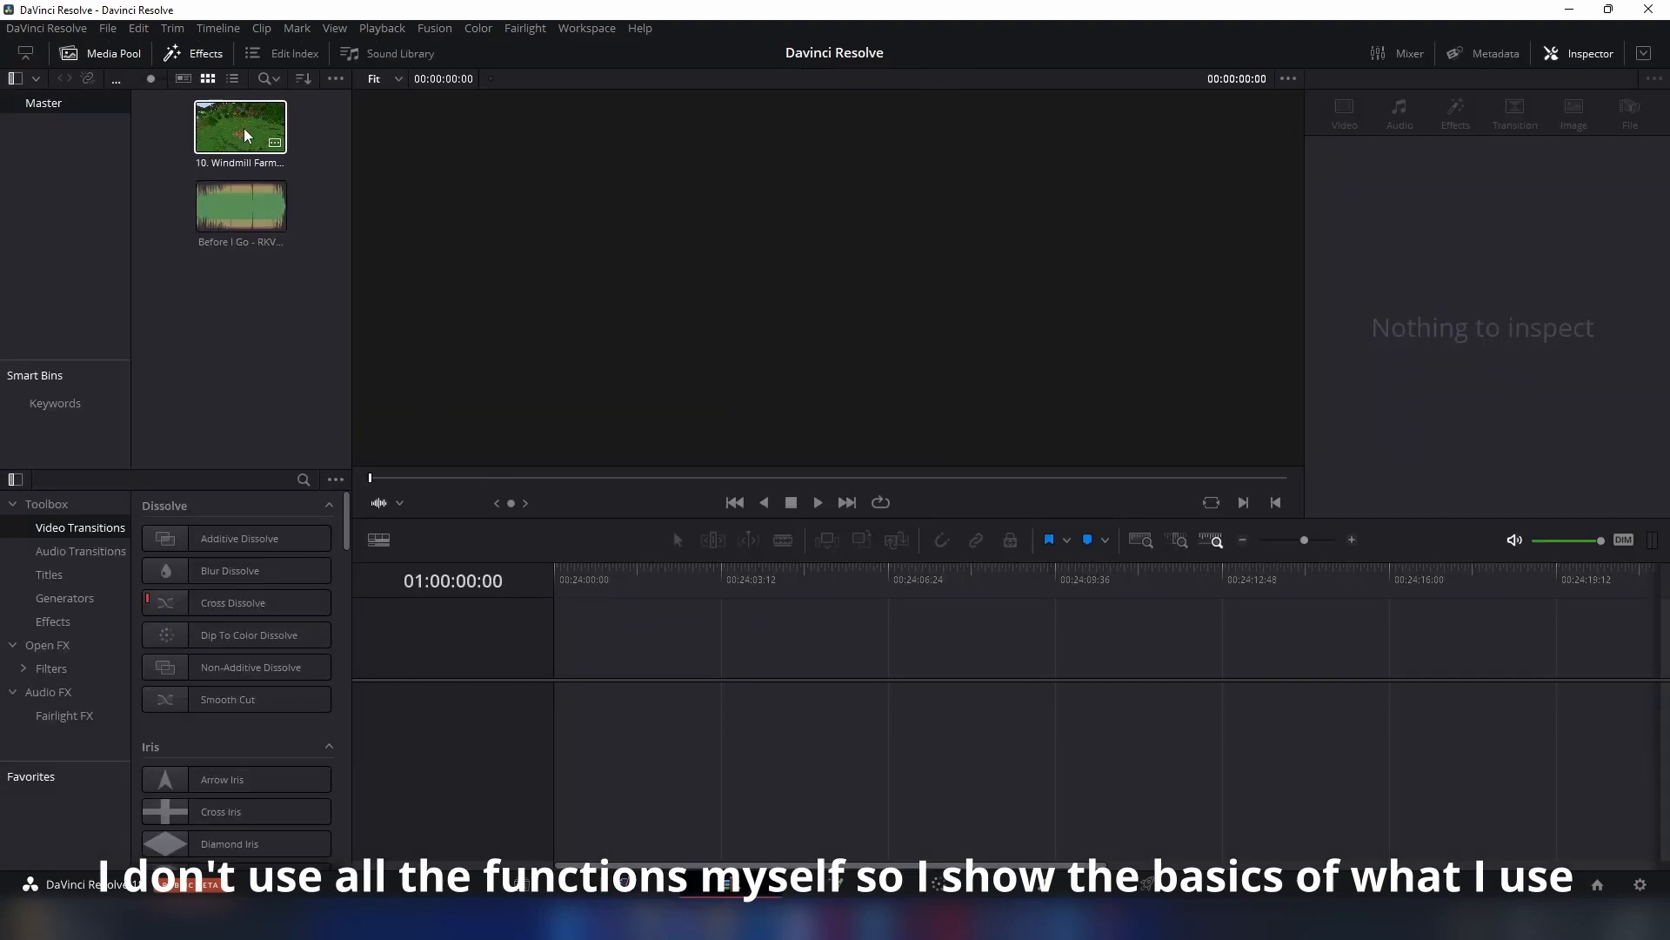
left_click_drag(238, 131, 625, 683)
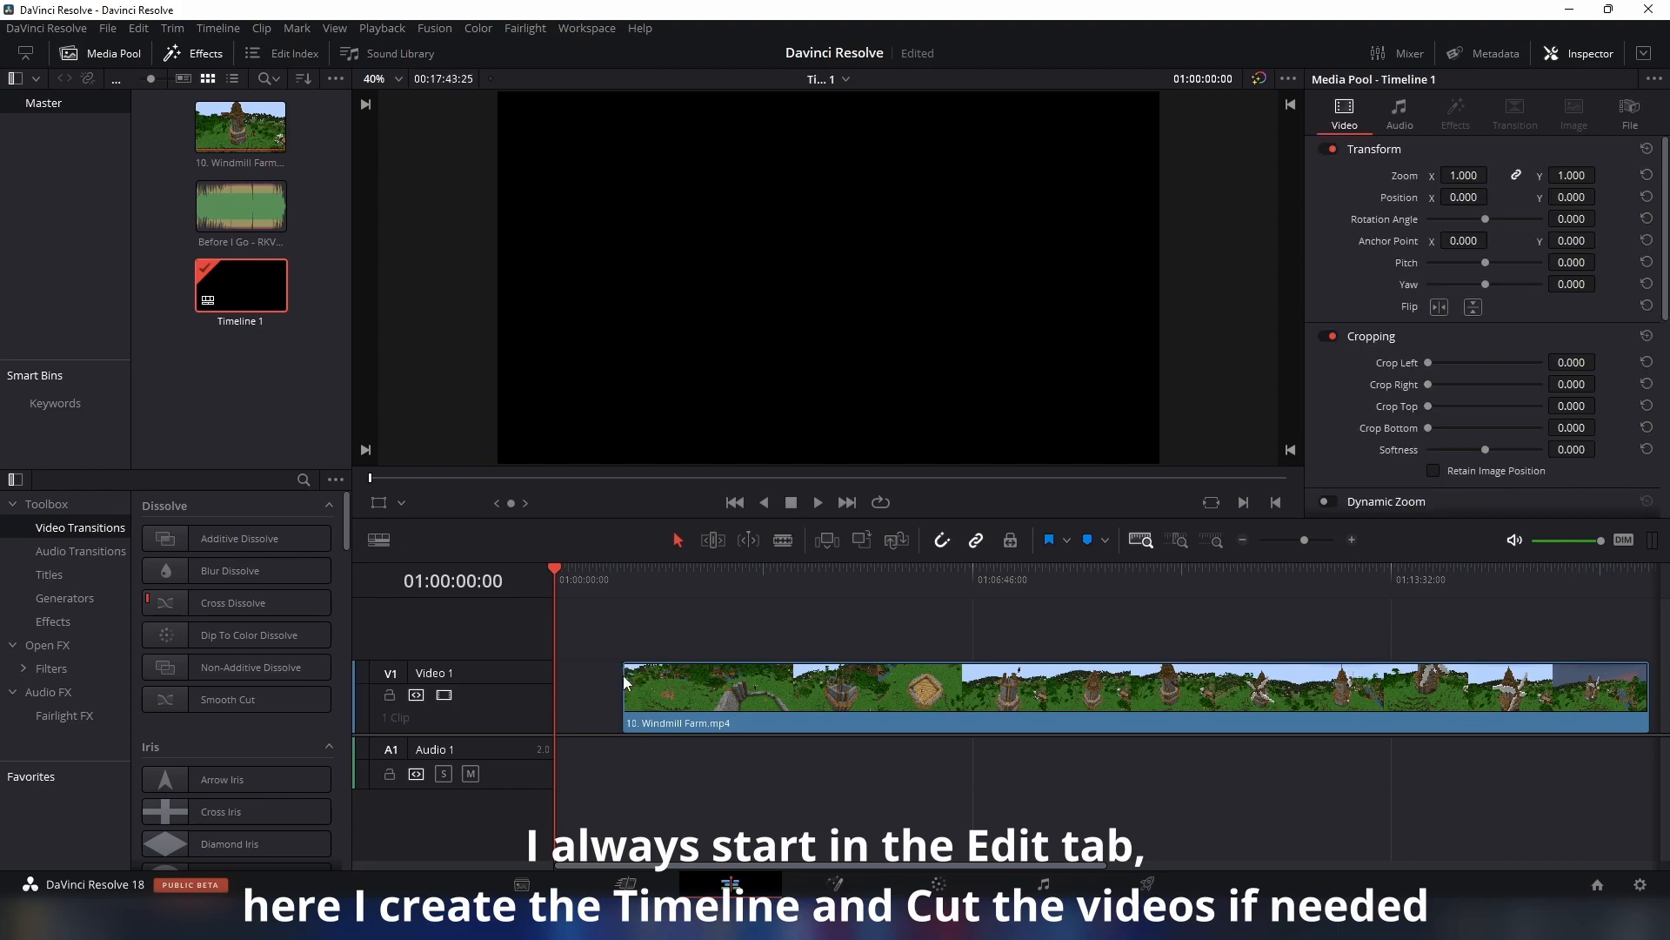
- Import Intro_Outro.mp4 from the Intro_Outro_Vid folder into the project's media pool
left_click(626, 884)
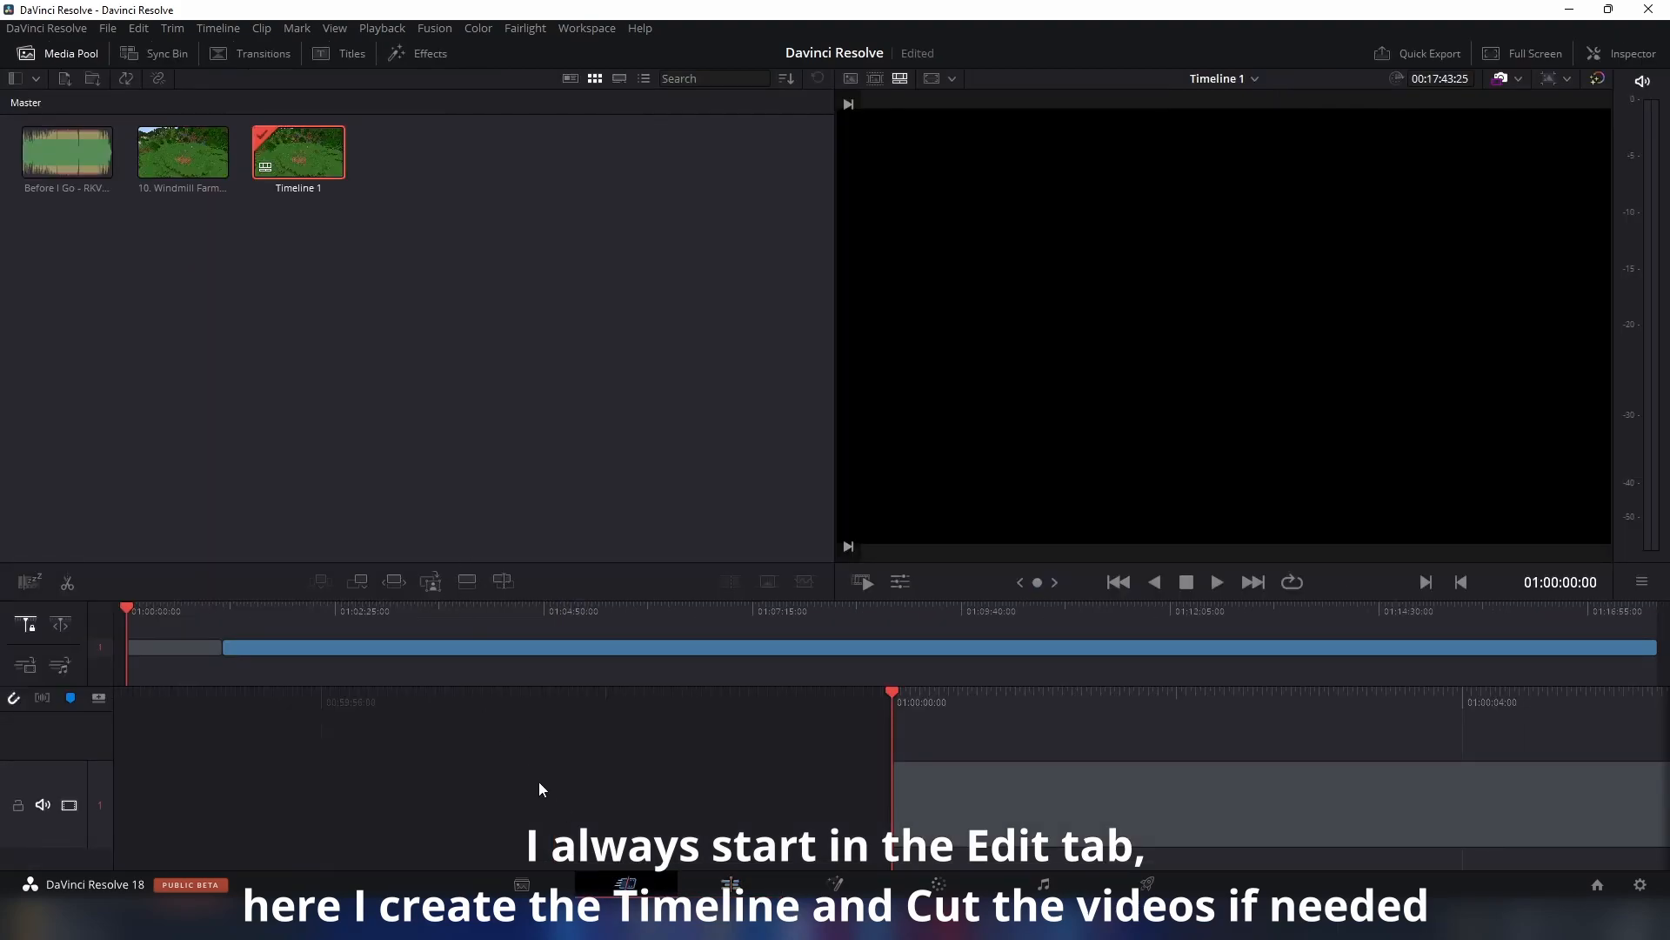
left_click(646, 918)
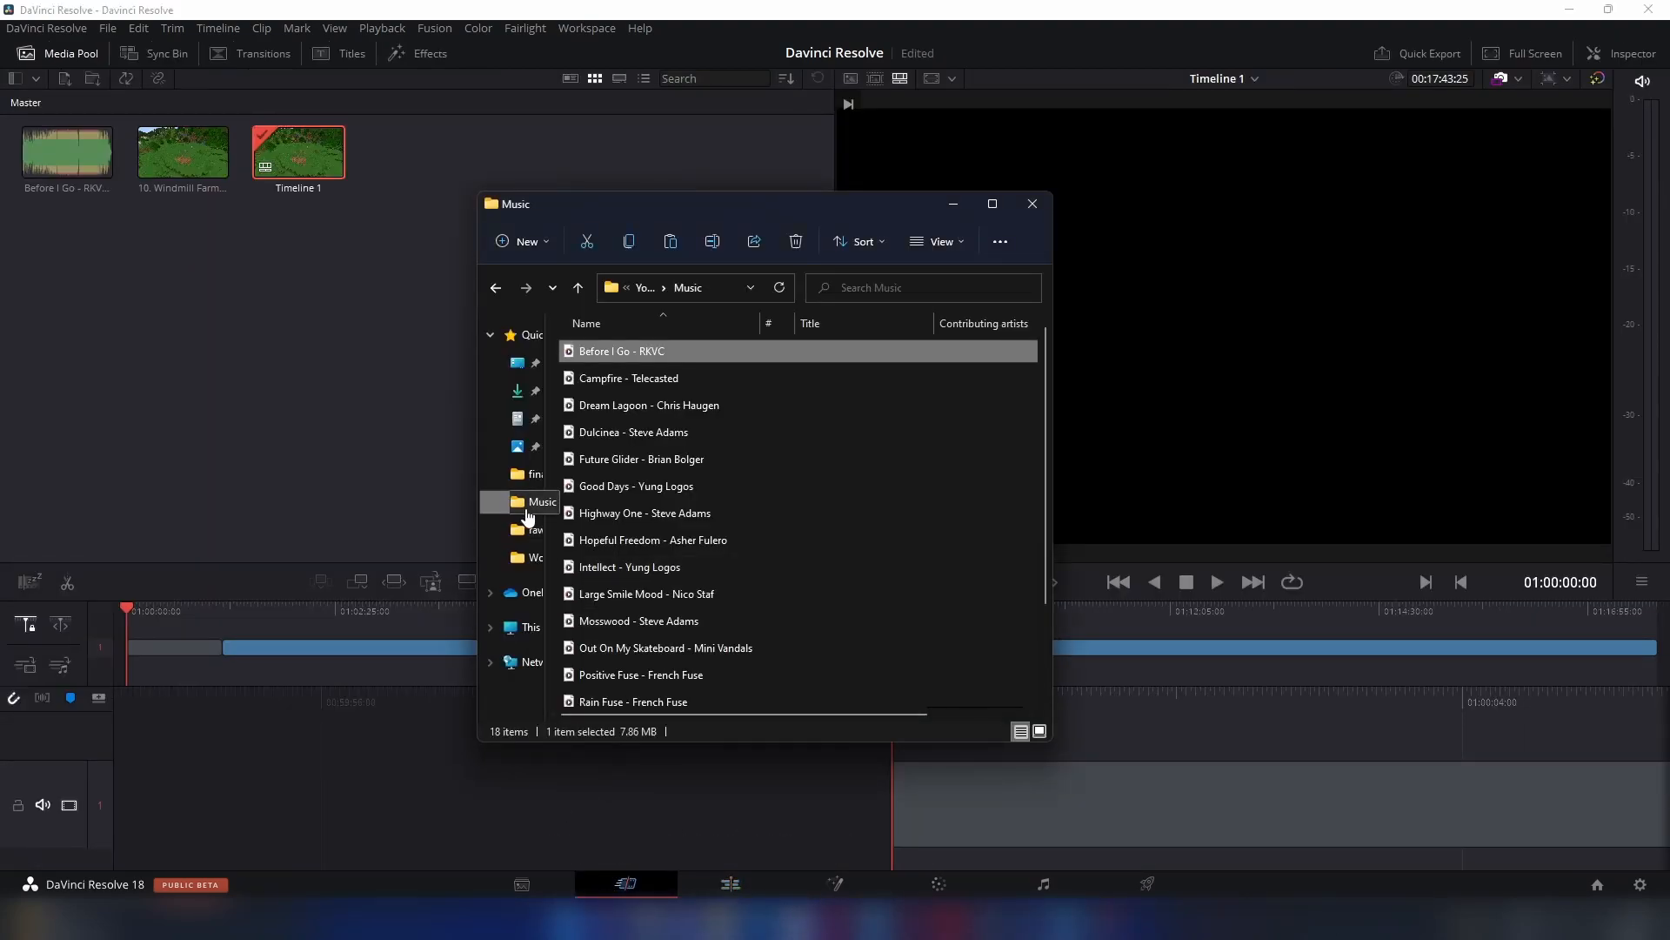
left_click(642, 285)
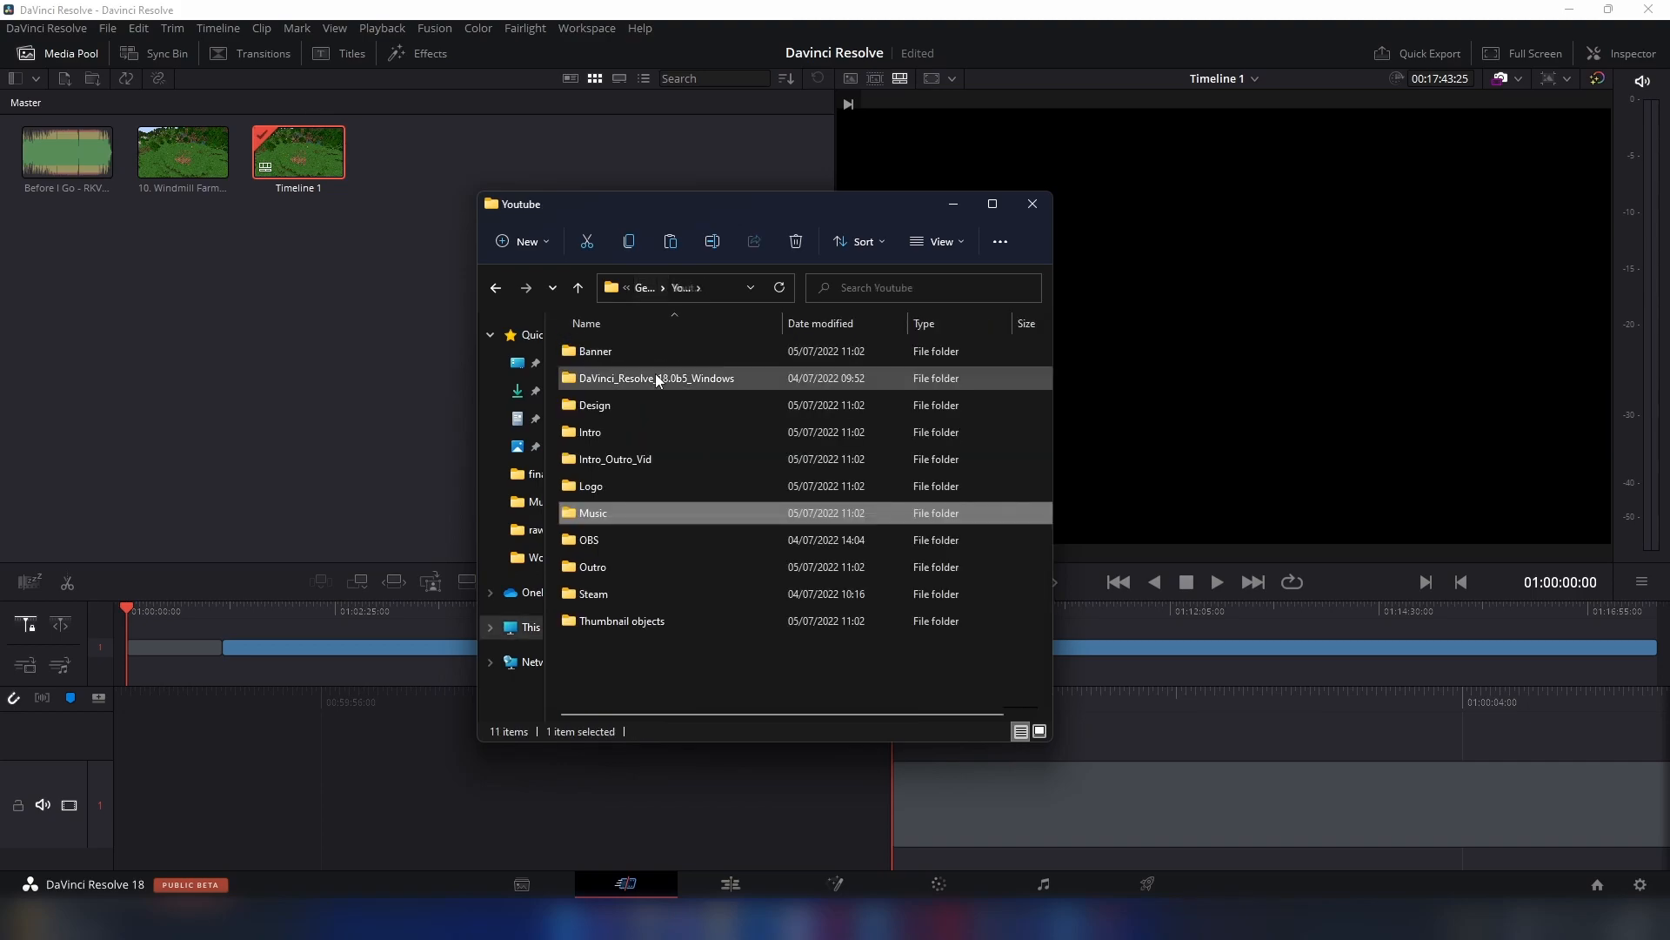
double_click(633, 455)
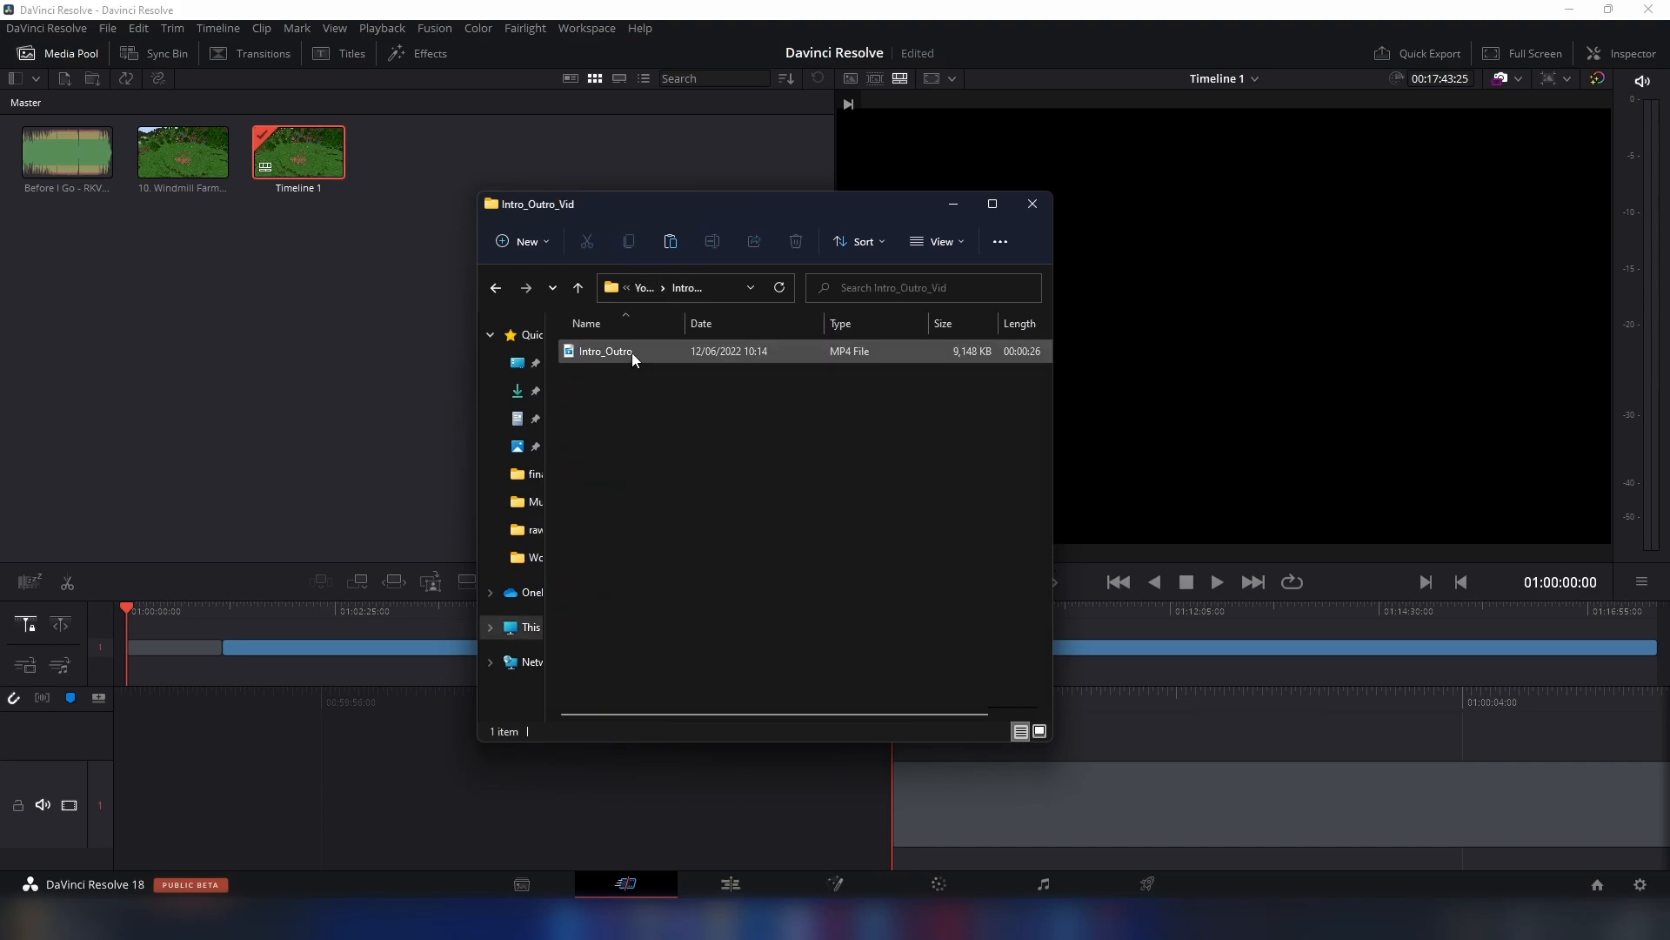
left_click_drag(631, 352, 168, 343)
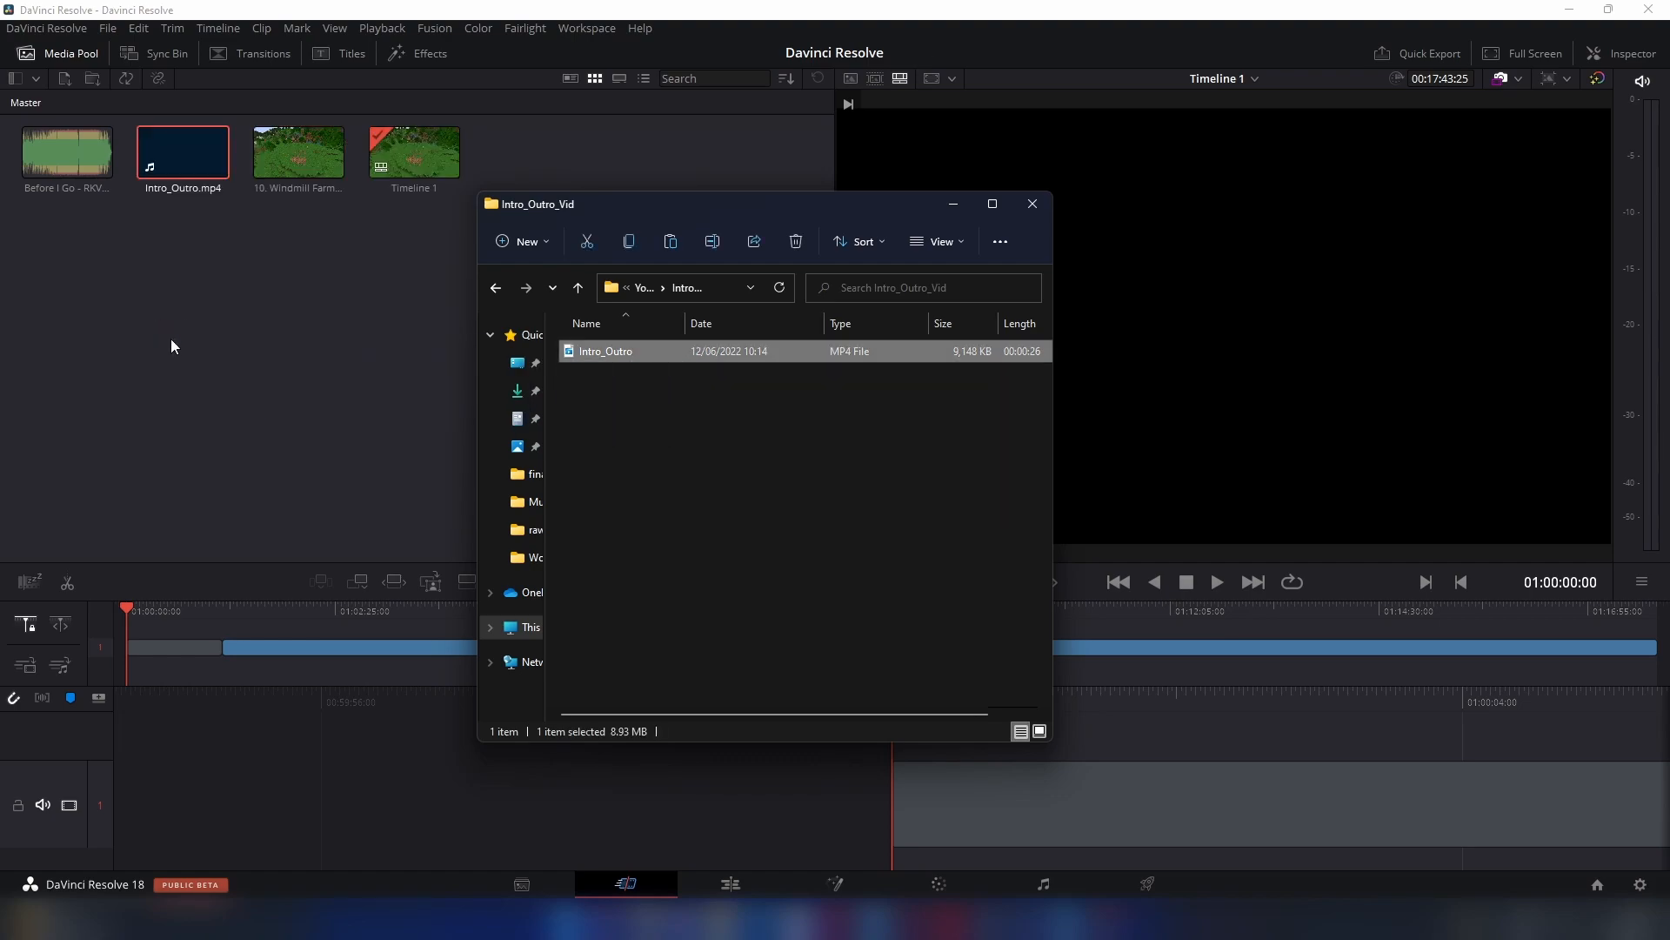
left_click(950, 204)
- Add Intro_Outro.mp4 to the Video 1 track directly after the Windmill Farm clip in the Edit page
left_click(730, 883)
left_click(242, 285)
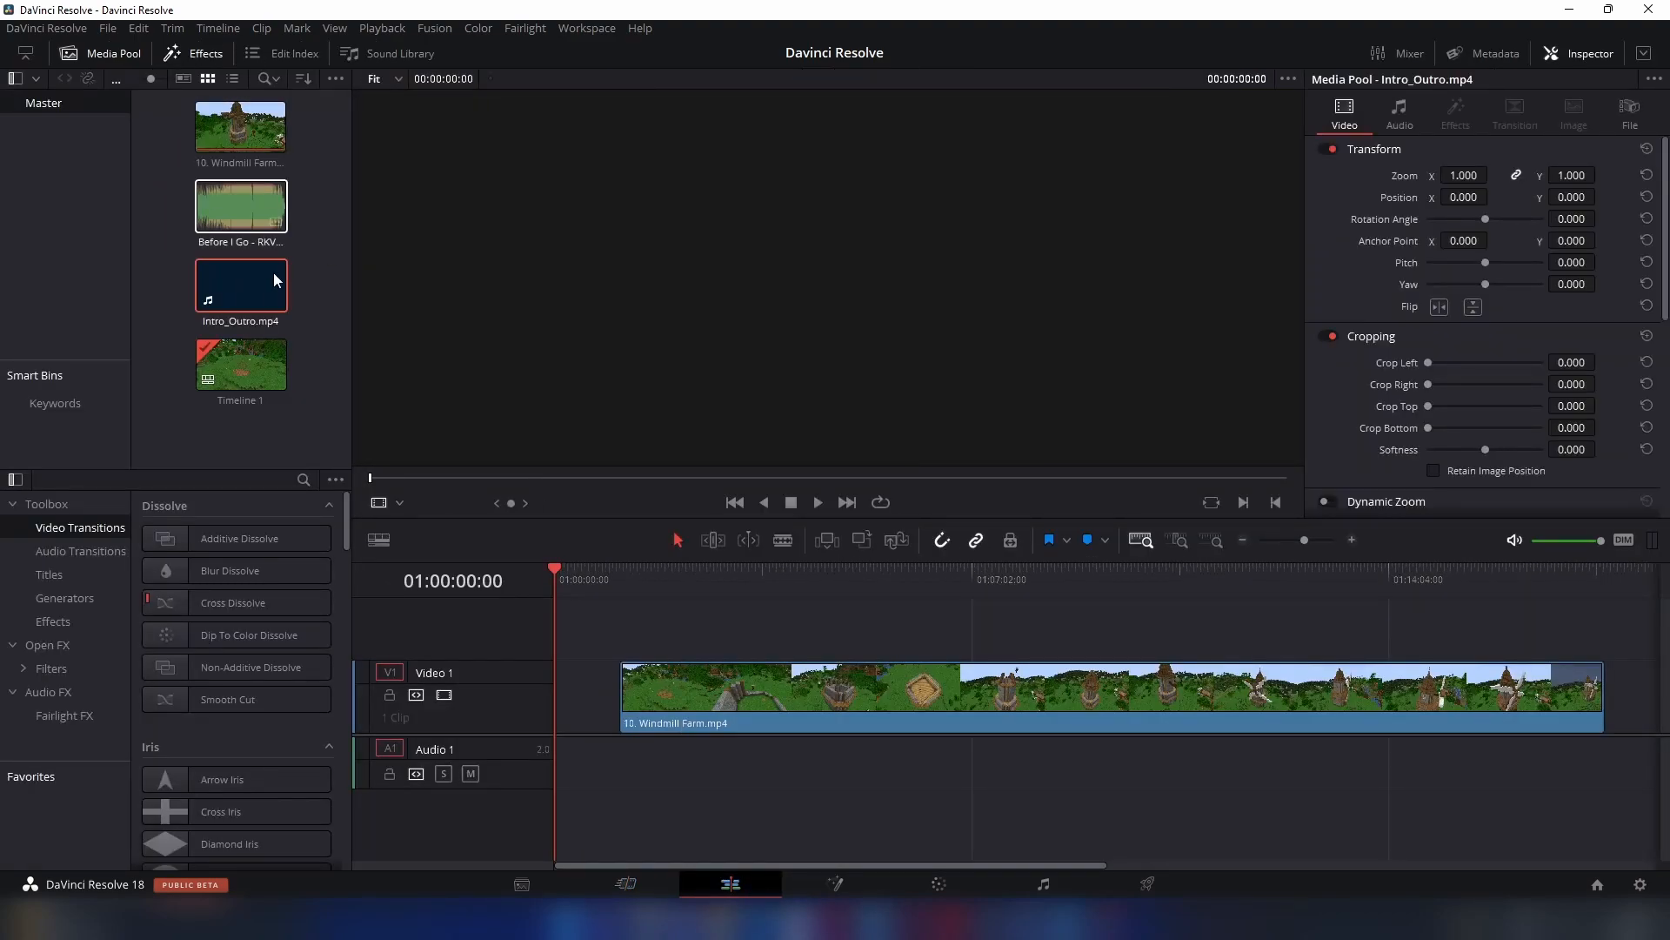
left_click_drag(242, 287, 1620, 656)
- Split the Intro_Outro clip with the Blade tool at 01:17:52:32, where the intro's audio ends
left_click(1590, 575)
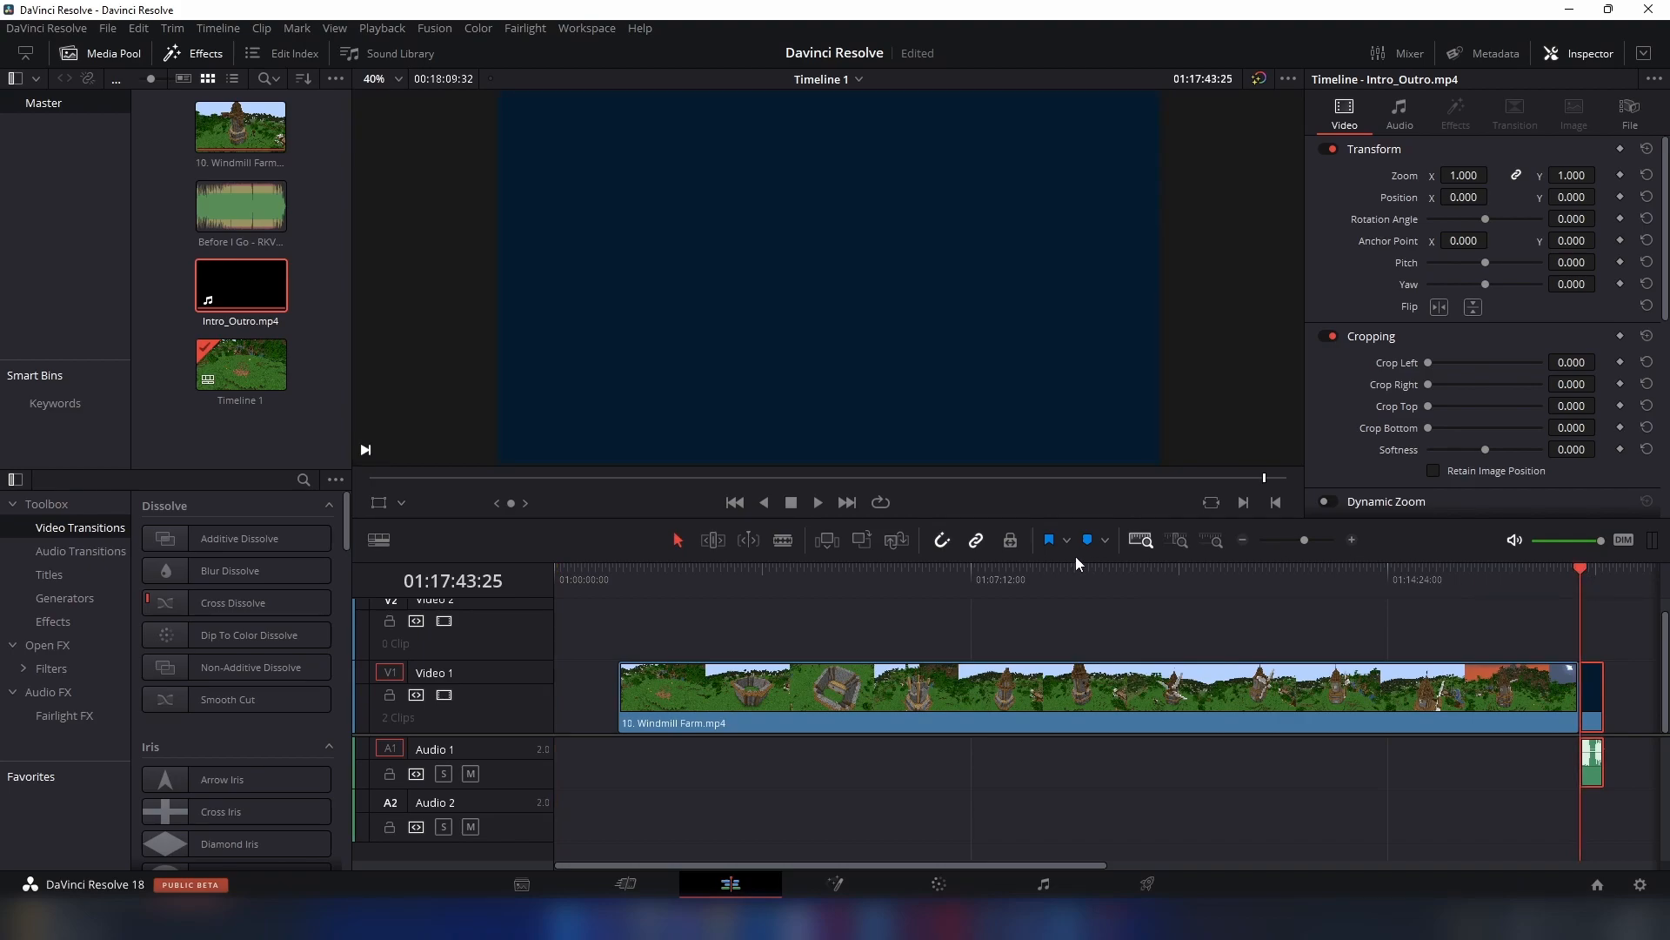
left_click(1178, 544)
left_click(1148, 544)
left_click(1178, 545)
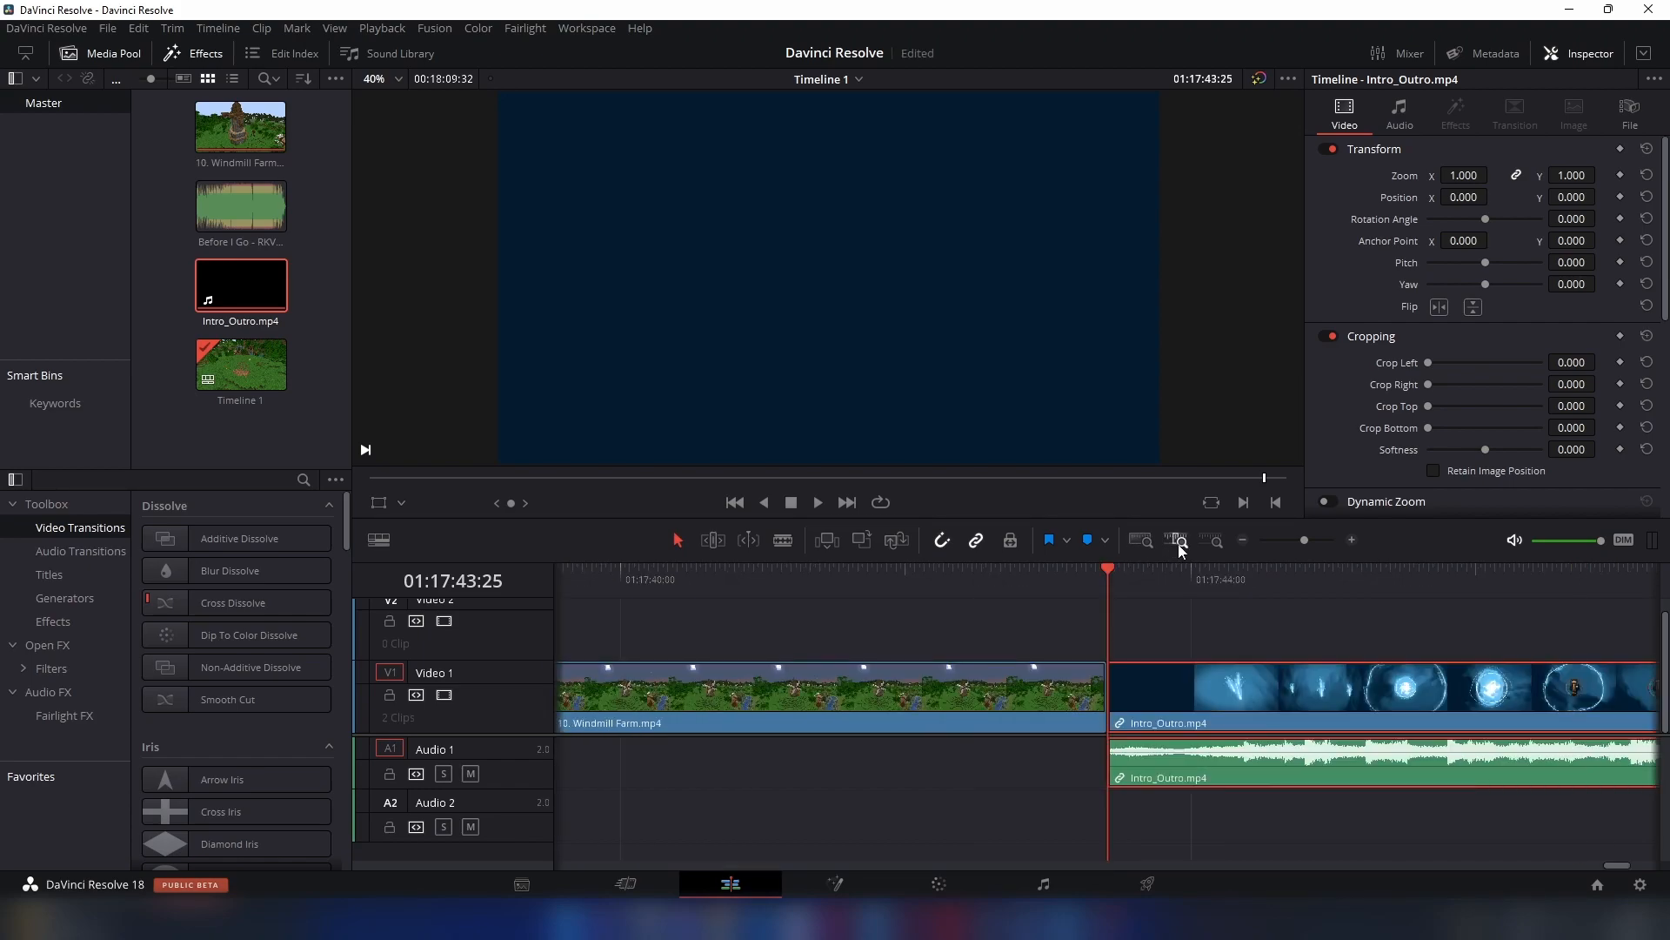
left_click(1208, 543)
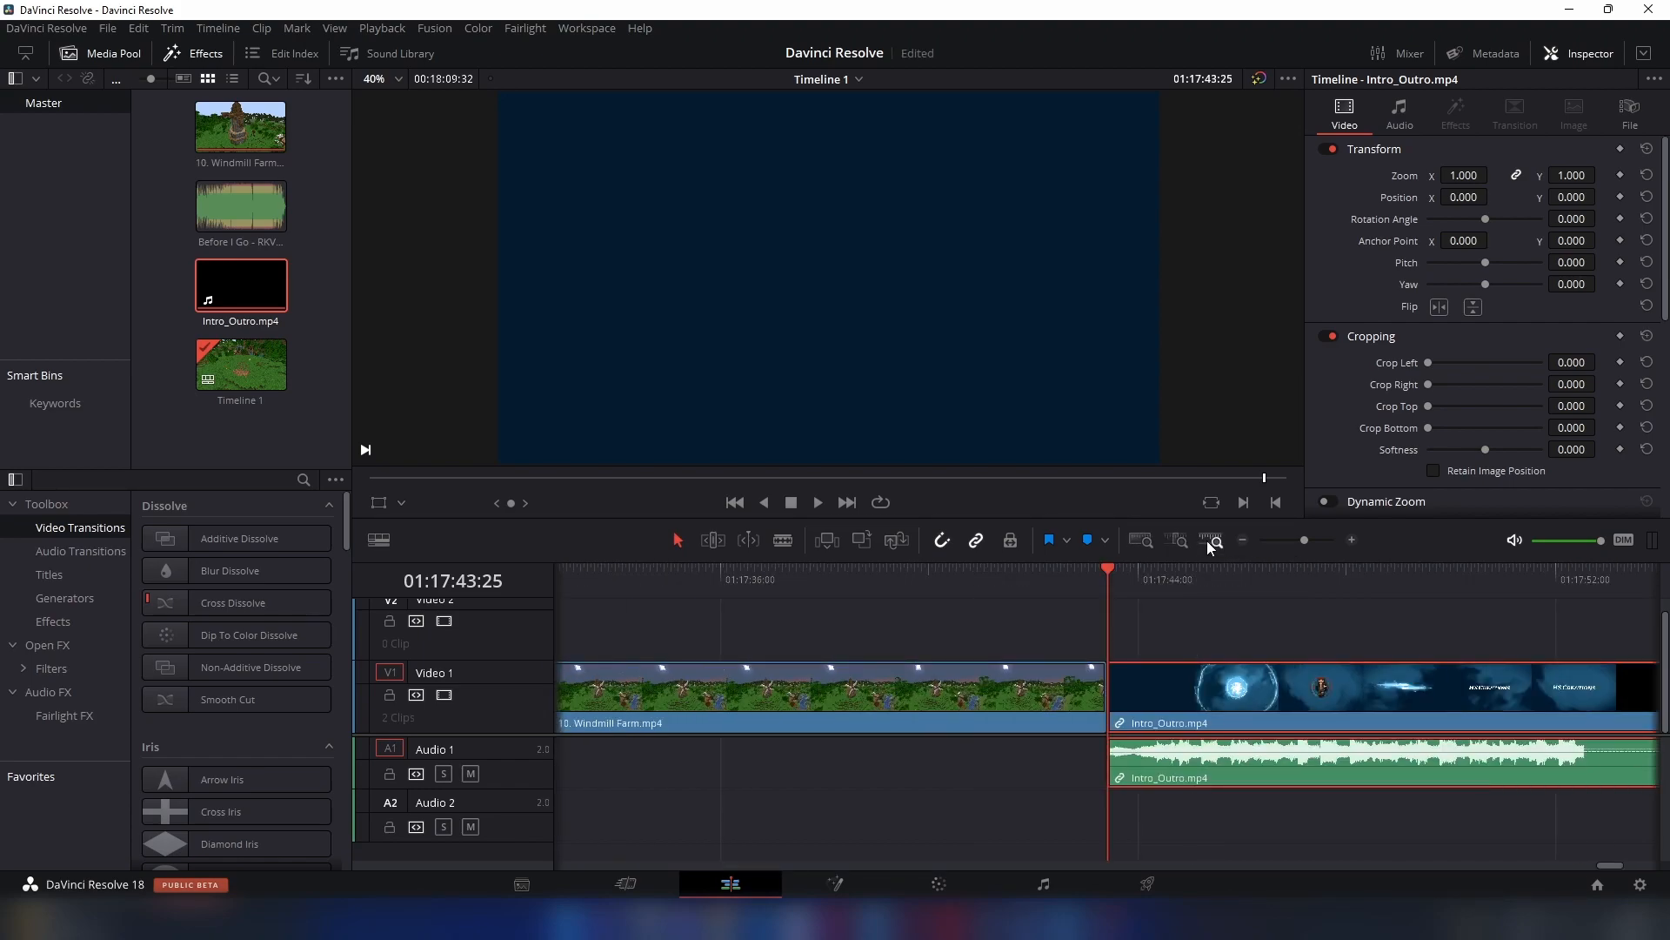
left_click(1527, 589)
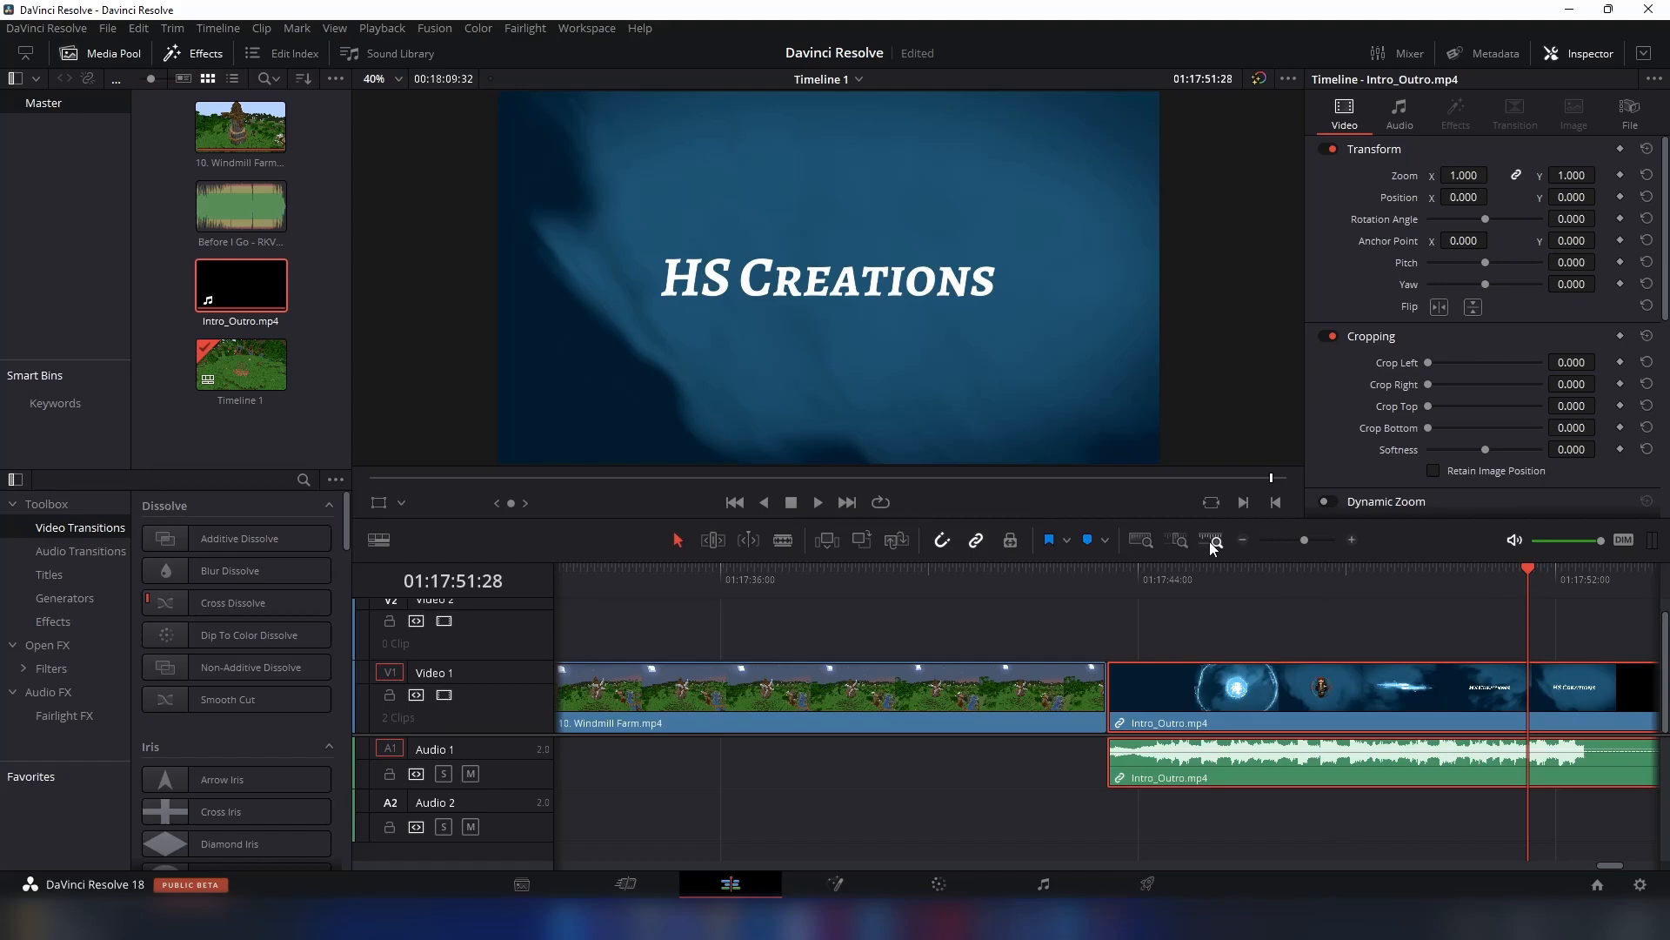
left_click(1183, 541)
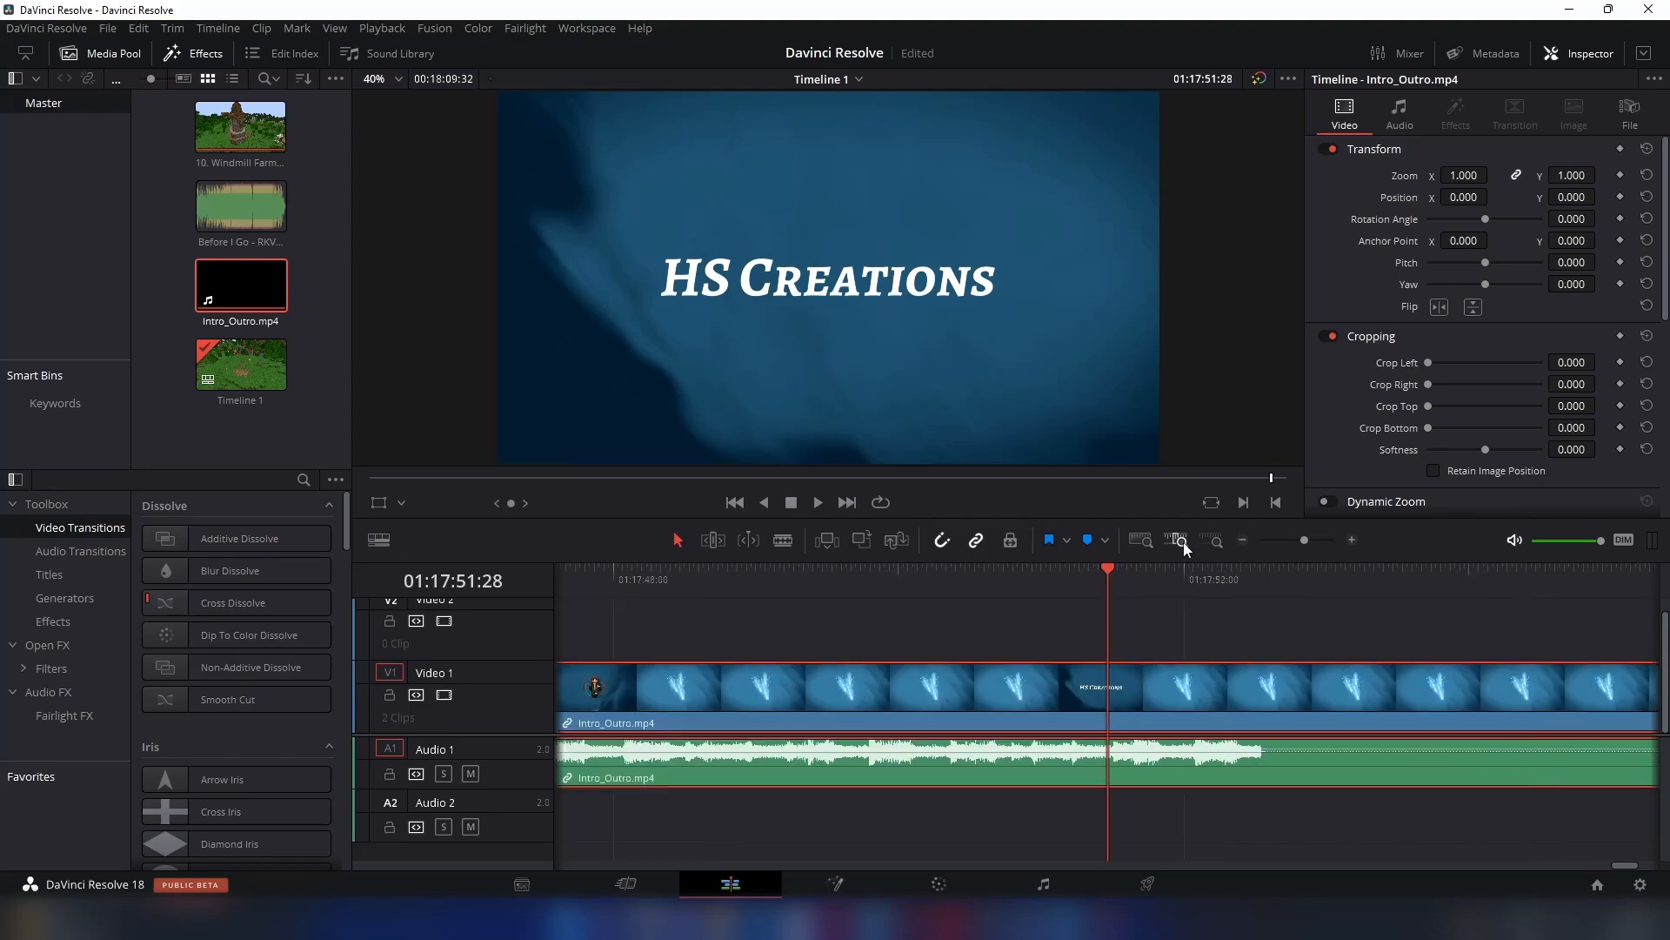
left_click(1244, 541)
left_click(1134, 578)
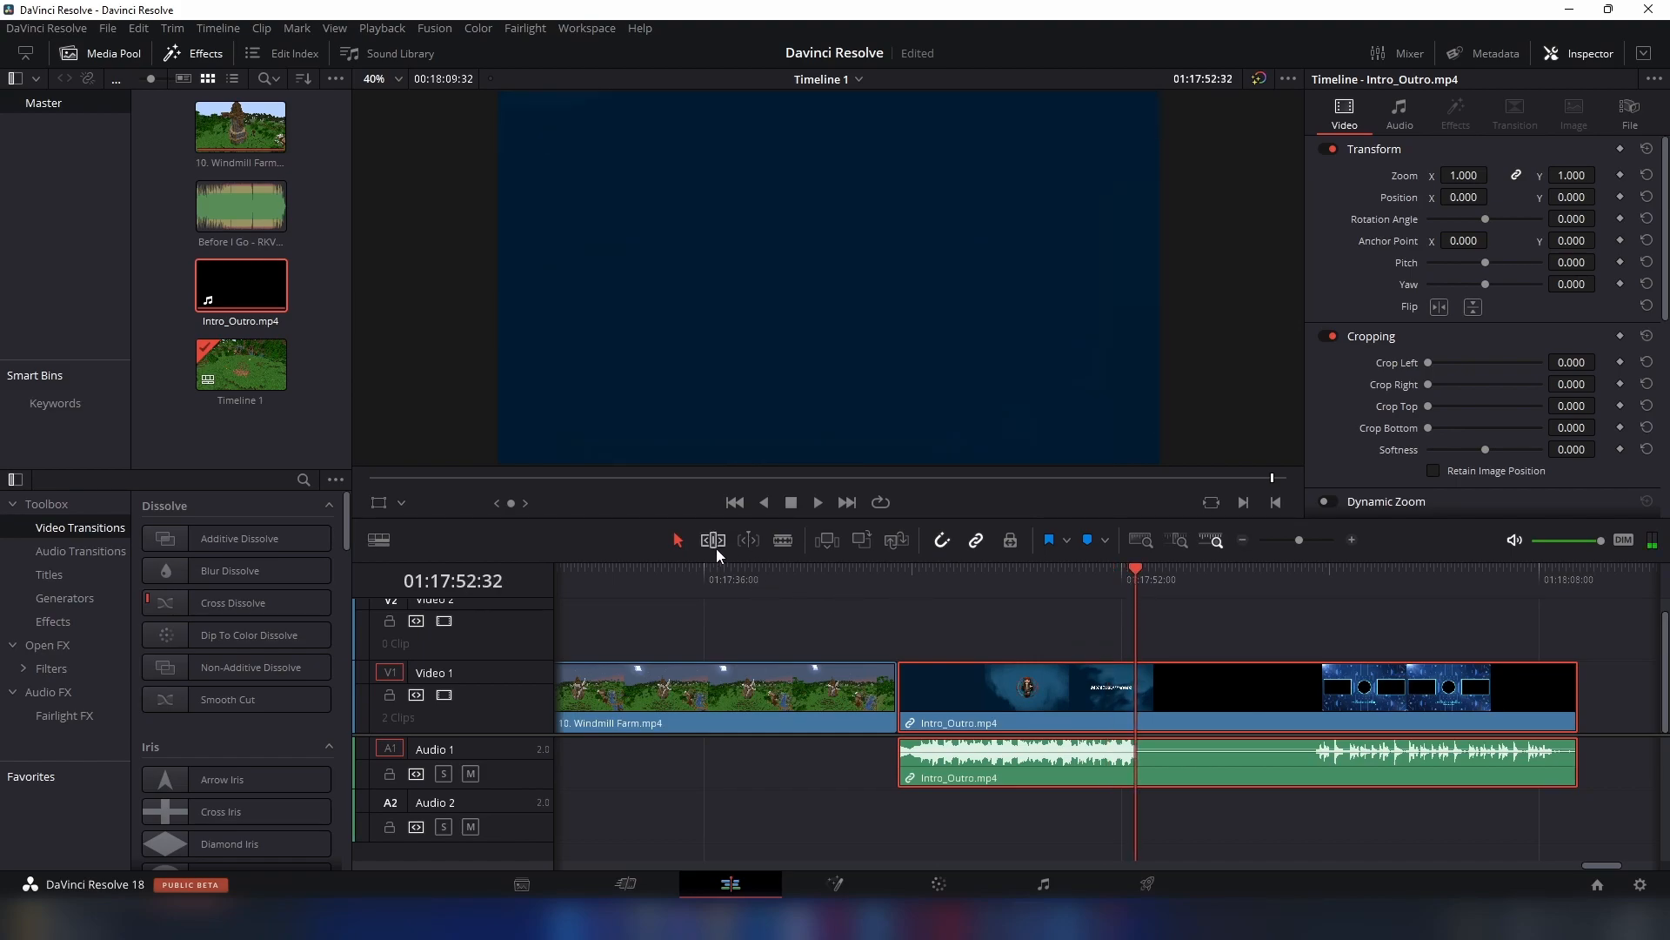
left_click(783, 541)
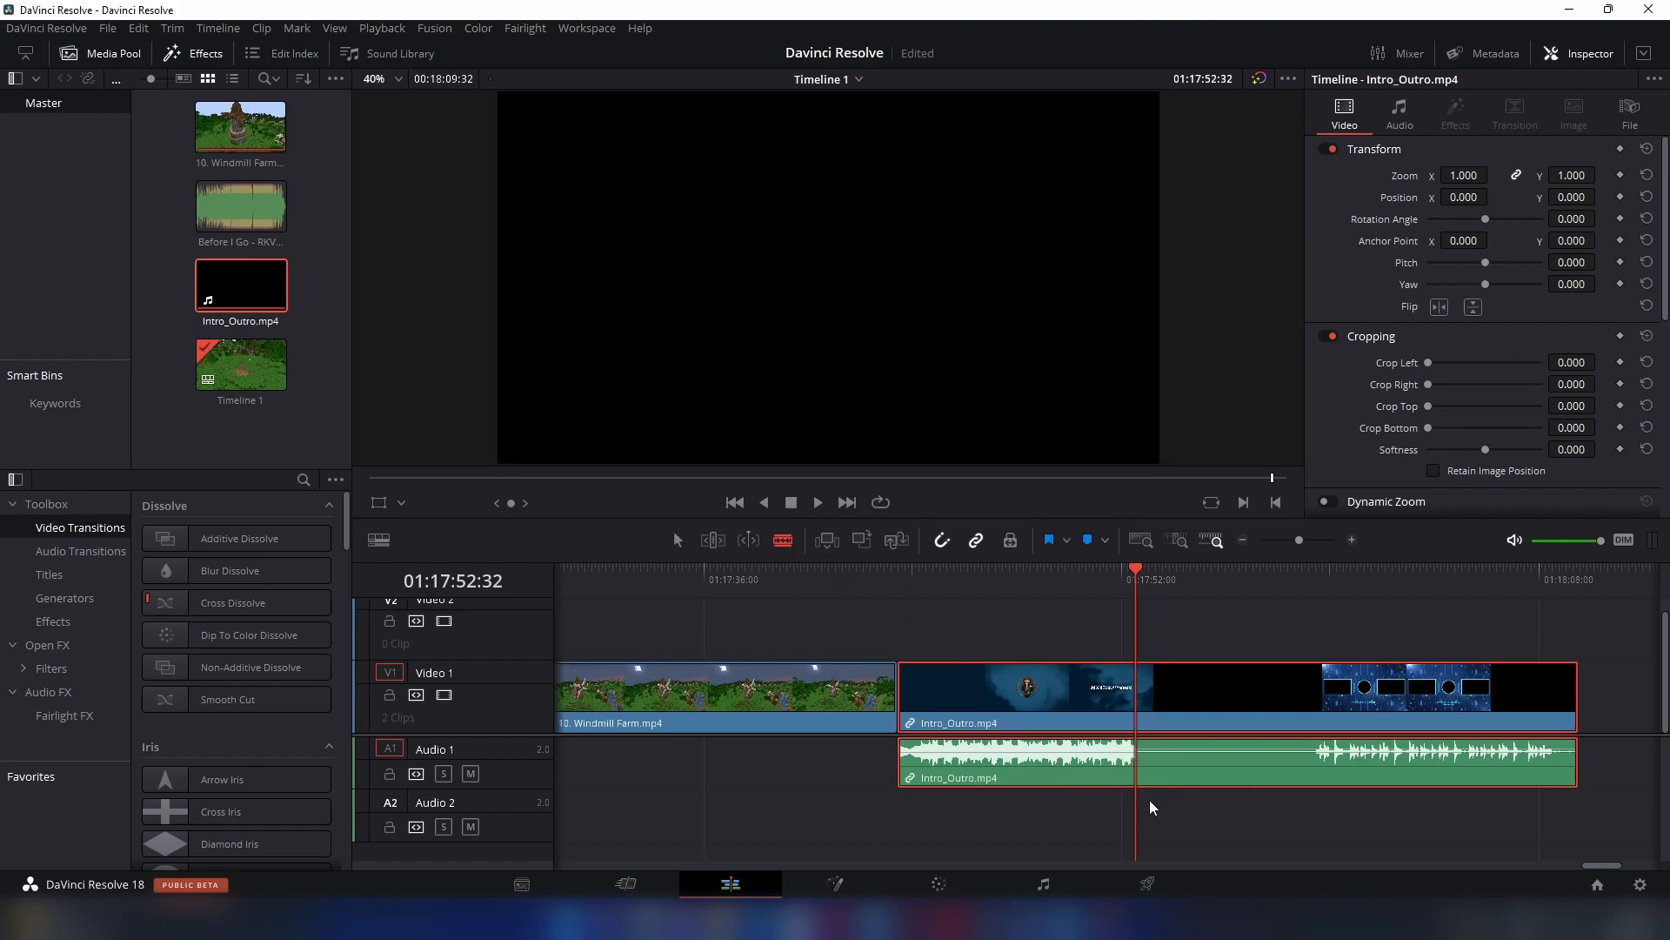
left_click(1144, 774)
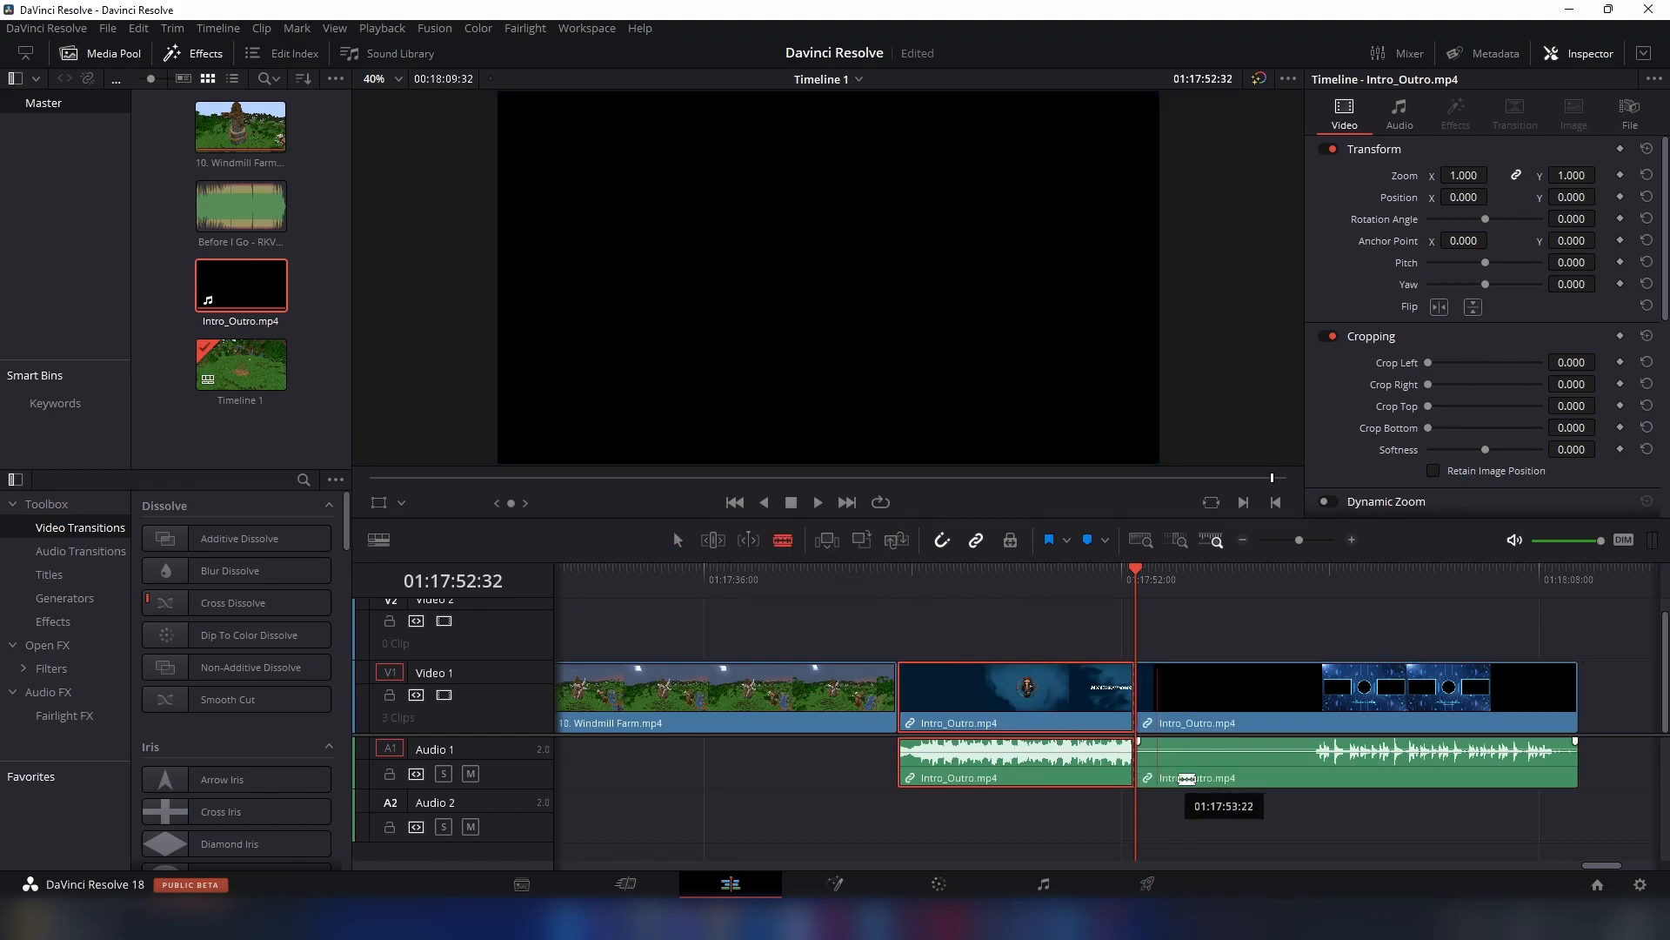
- Split the second part of the Intro_Outro clip at 01:17:59:28, where the outro's audio begins
left_click(952, 546)
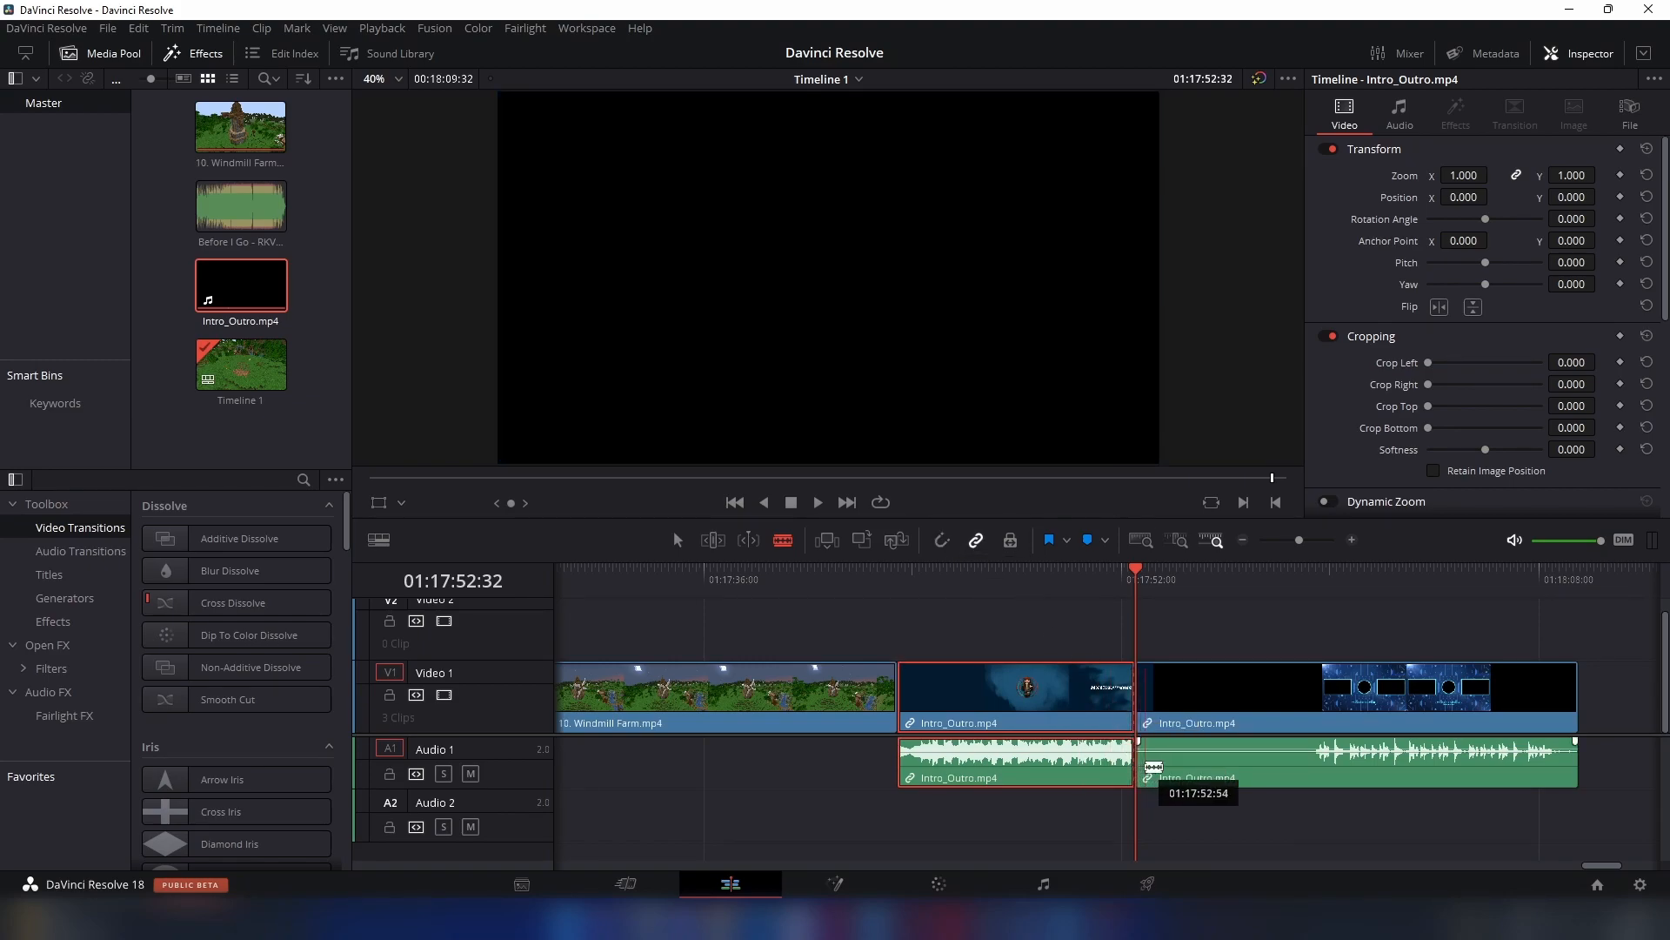
left_click_drag(1144, 768, 1153, 769)
left_click_drag(1303, 588, 1317, 588)
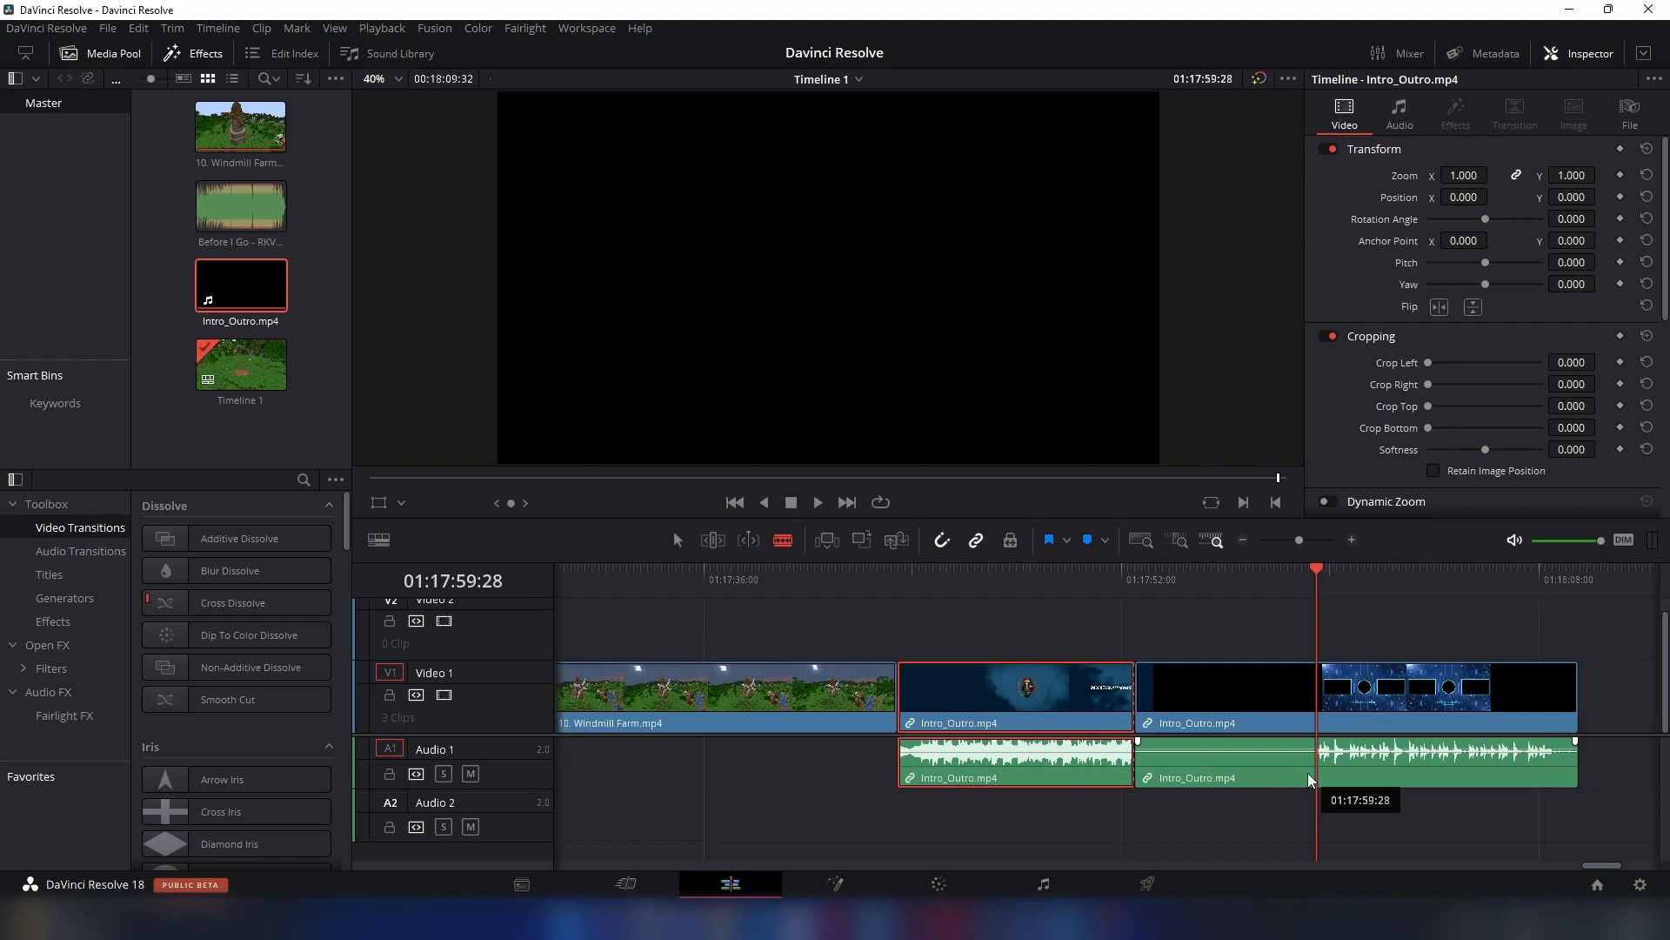
left_click(1315, 780)
- Ripple delete the silent black section between the intro and outro parts of the Intro_Outro clip
key("a")
left_click(1187, 691)
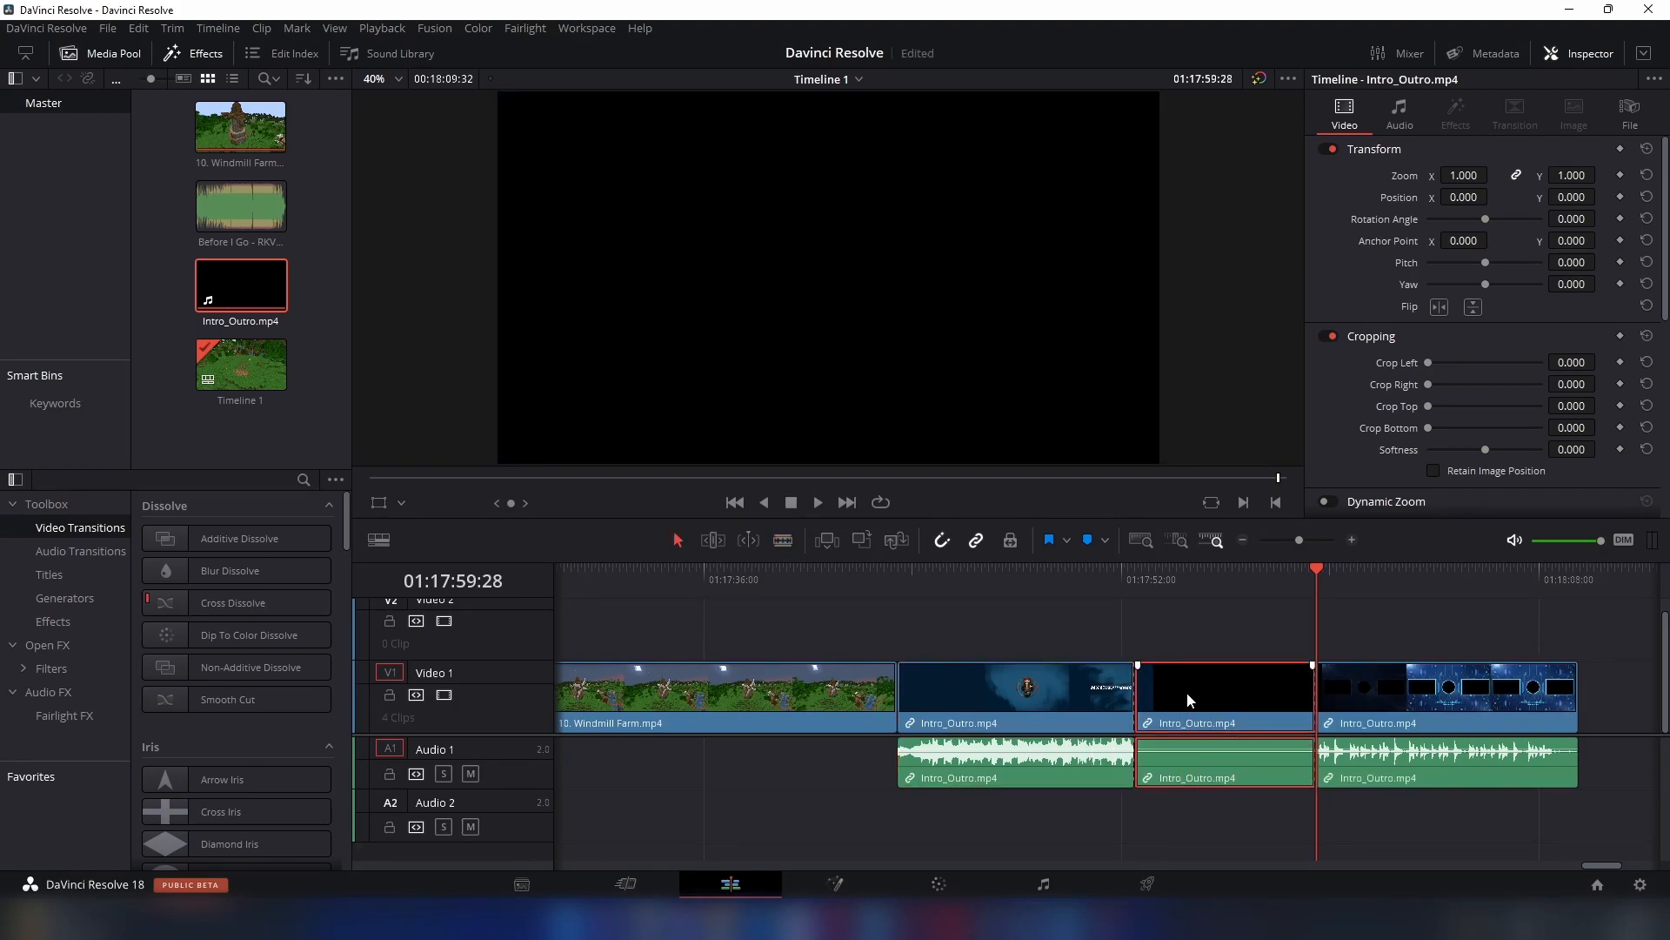
key("Delete")
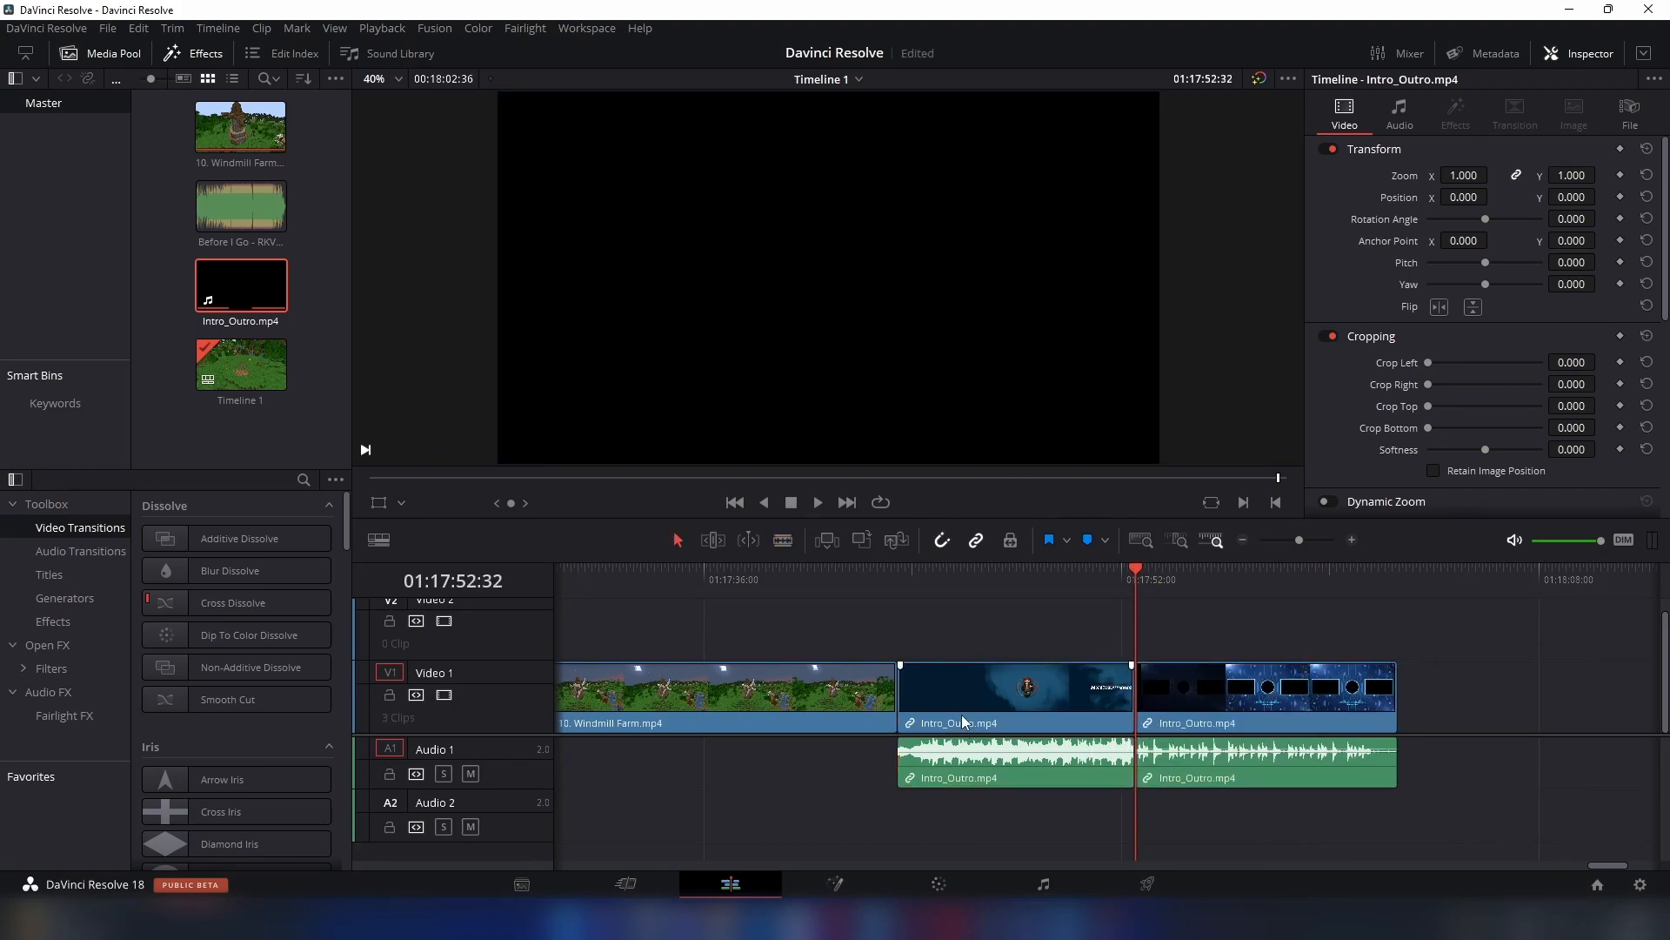
- Move the intro part to the start of the timeline and place the Windmill Farm clip directly after it
left_click(1150, 538)
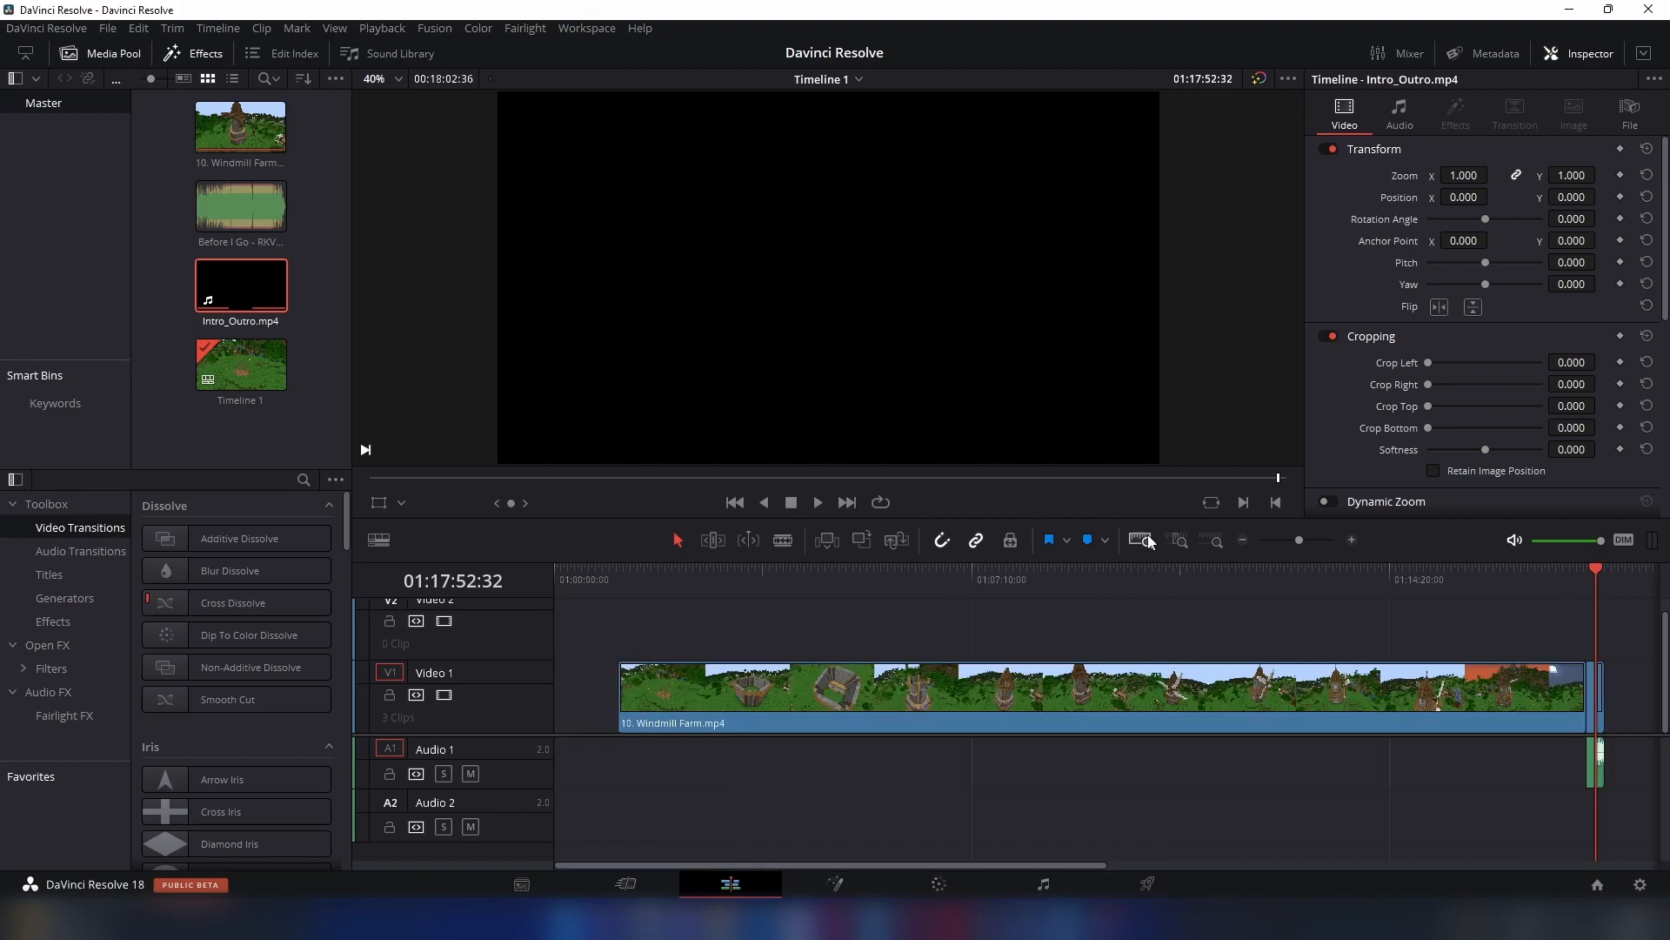
left_click_drag(1590, 697, 548, 702)
left_click_drag(671, 697, 626, 715)
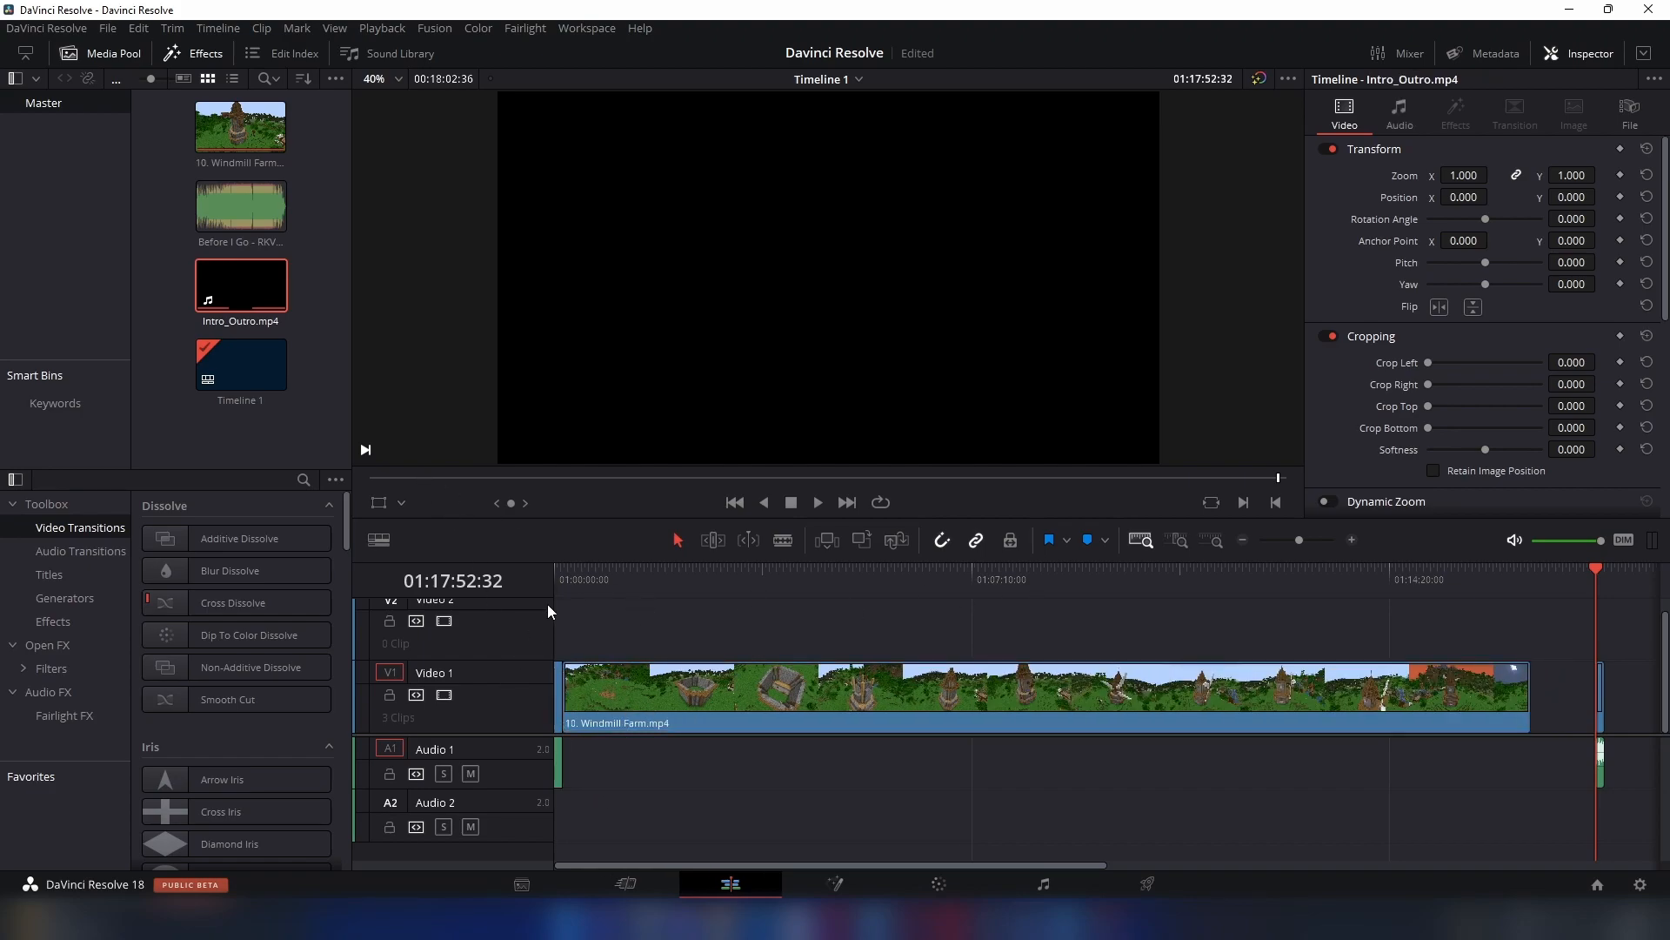
- Play the timeline from its start through the cut from the intro to the Windmill Farm clip
left_click(562, 590)
left_click(1209, 534)
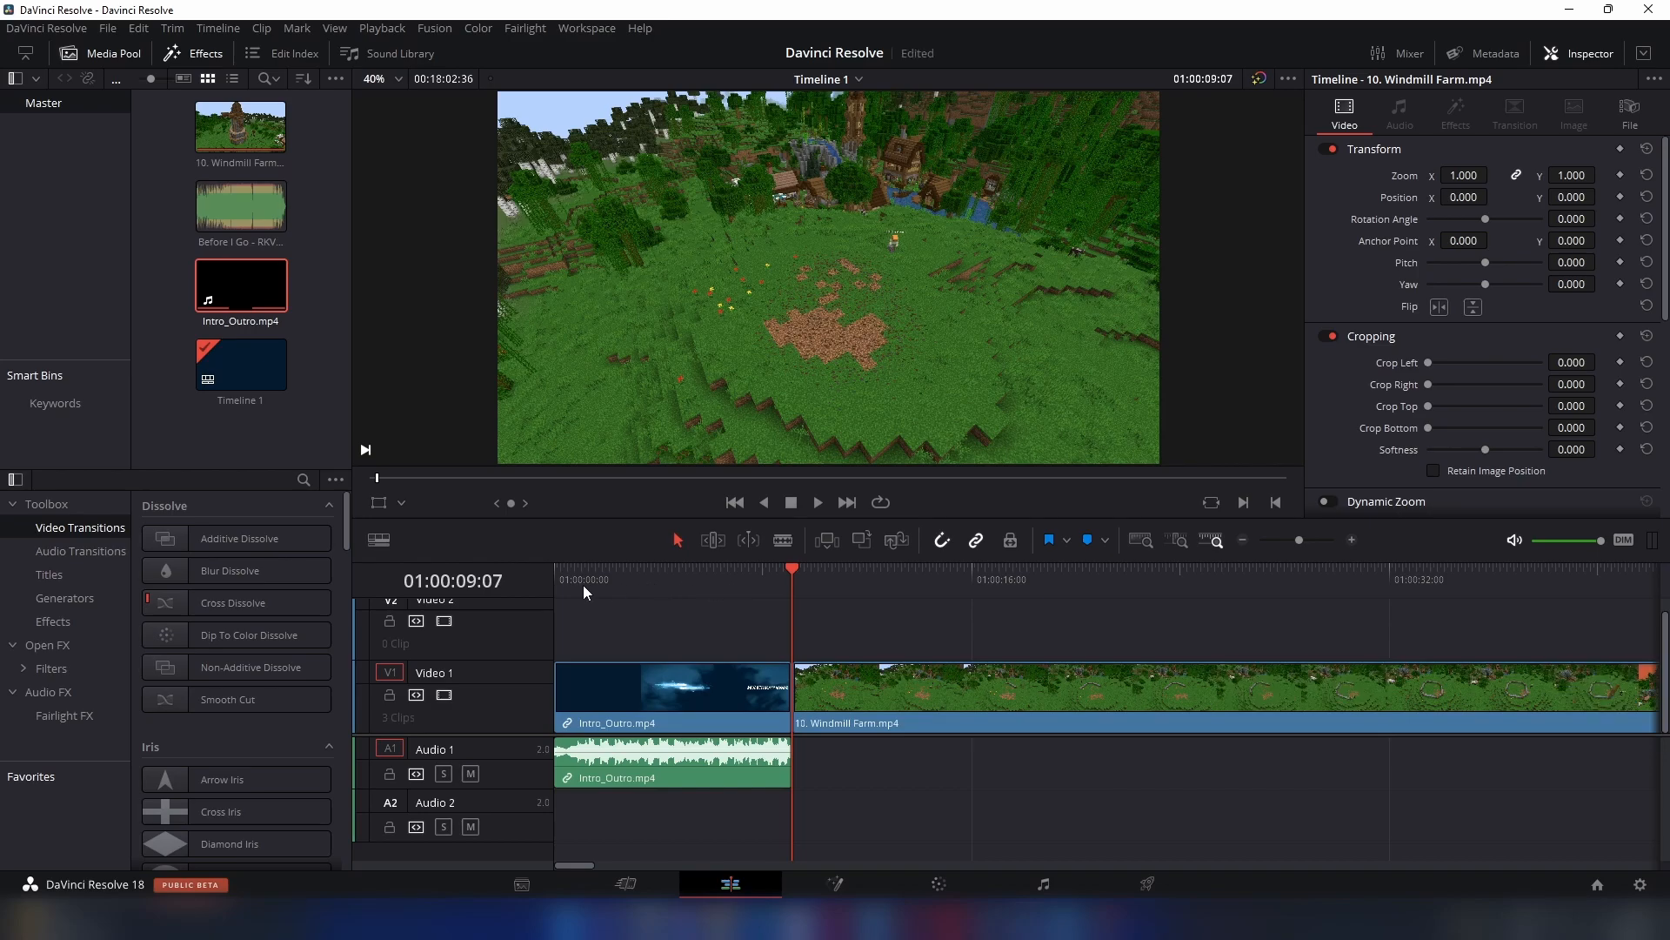
left_click(557, 581)
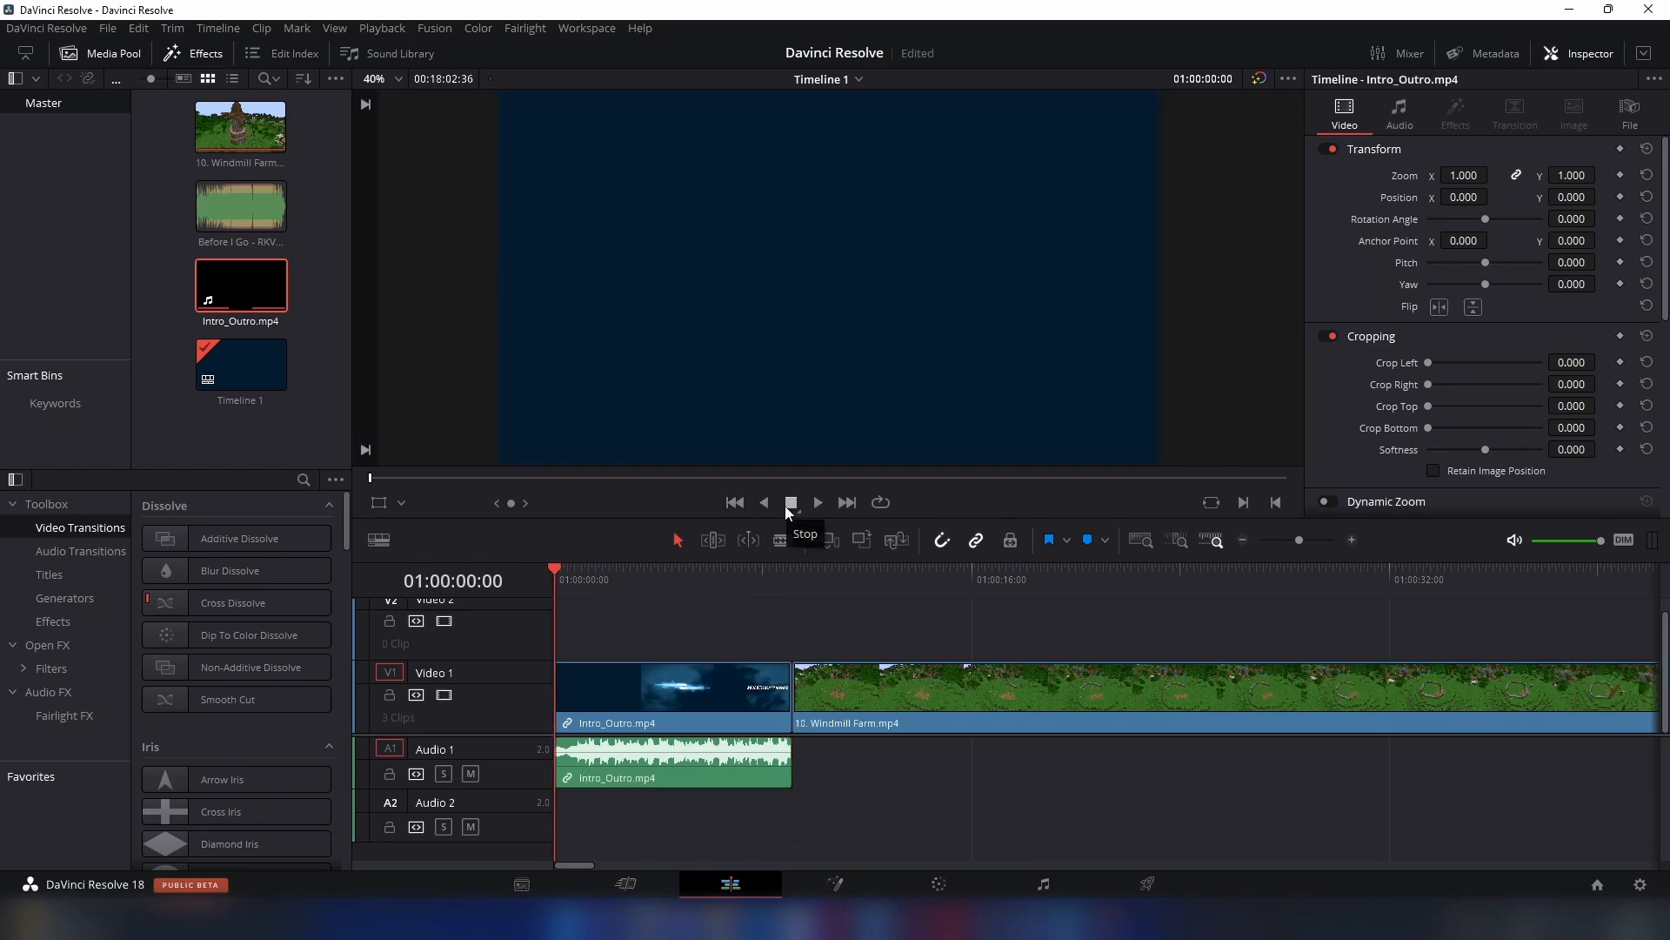
key("space")
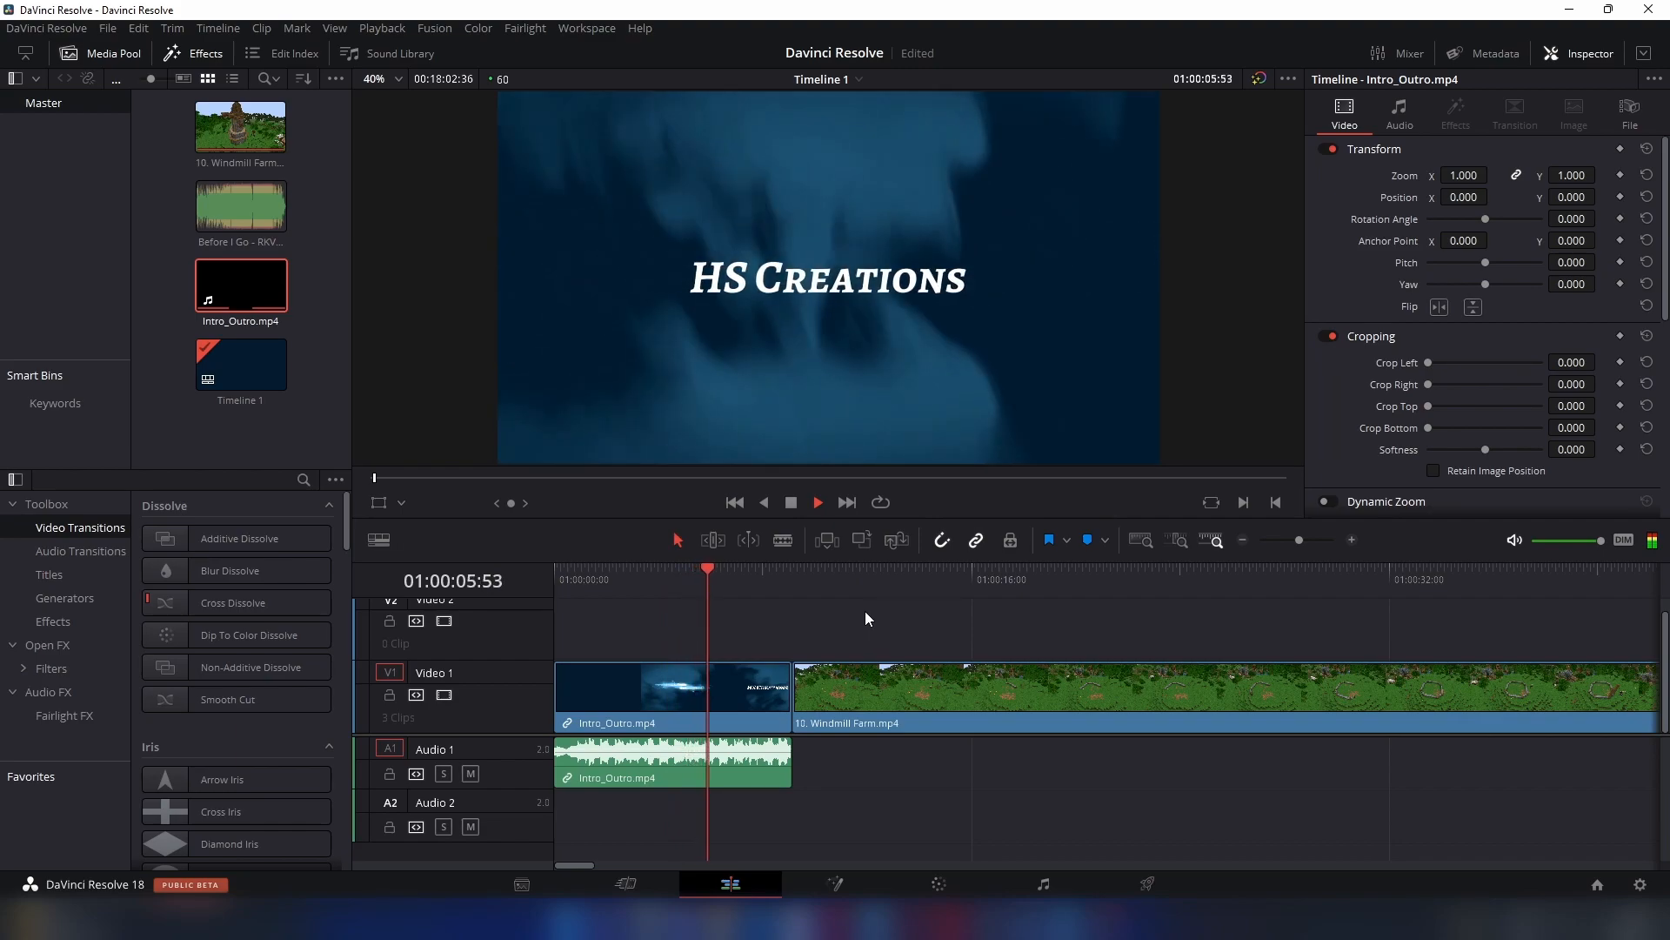
left_click(791, 503)
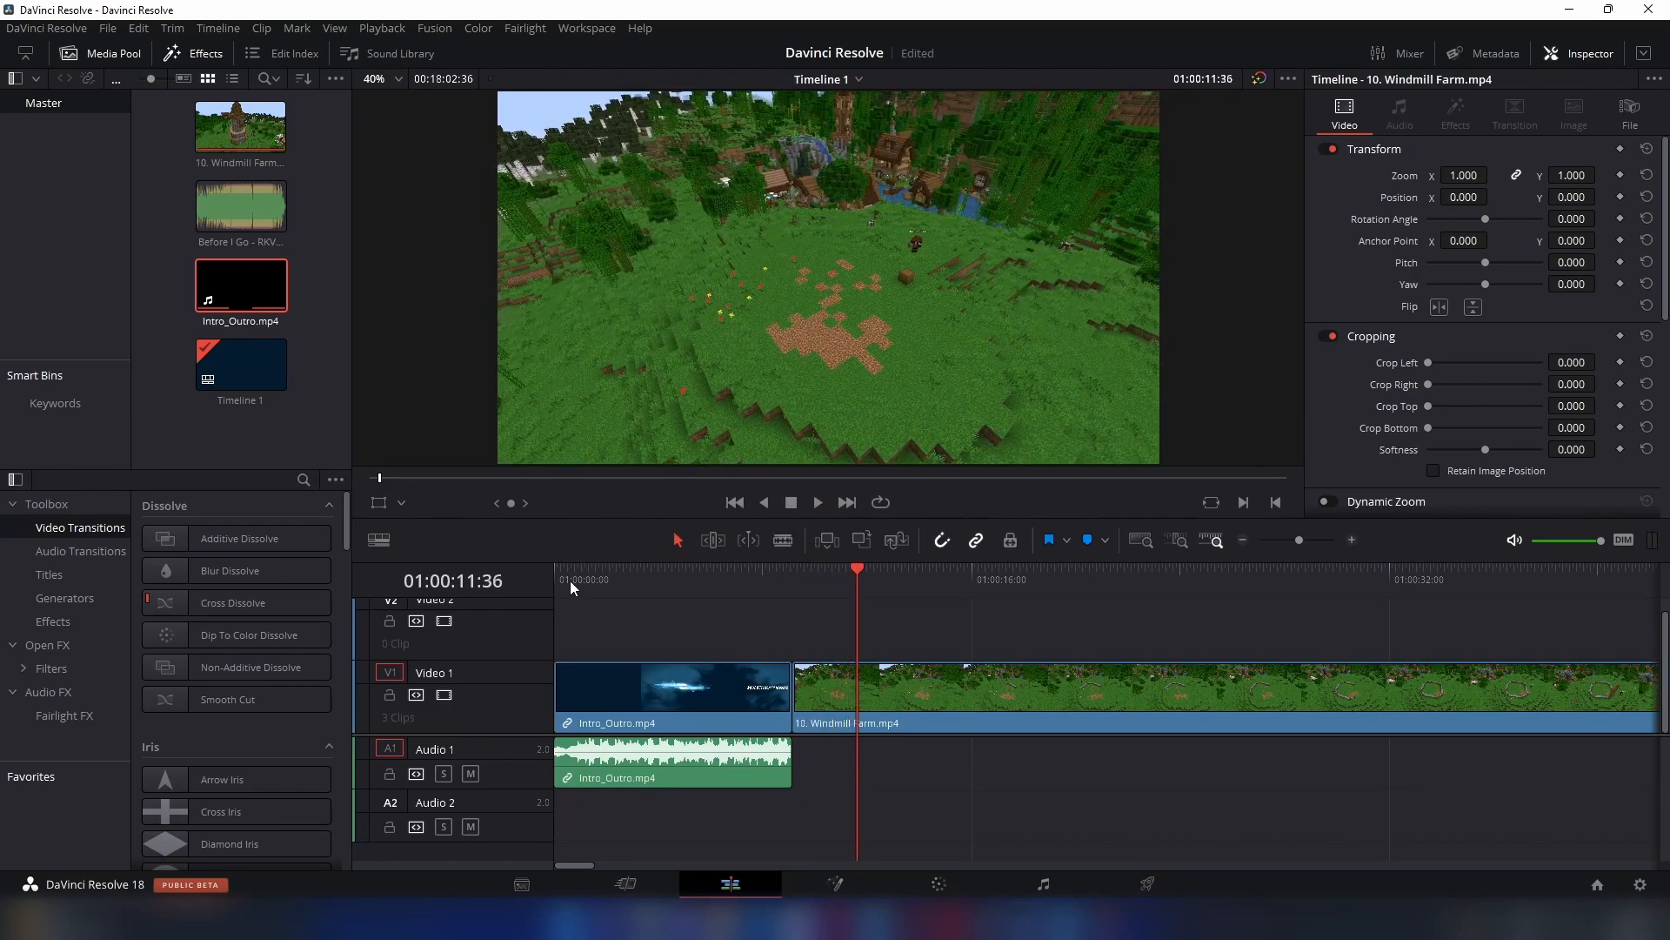
- Place the Before I Go - RKVC.mp3 music on Audio 1 at the end of the intro, 01:00:09:07
left_click_drag(240, 211, 808, 754)
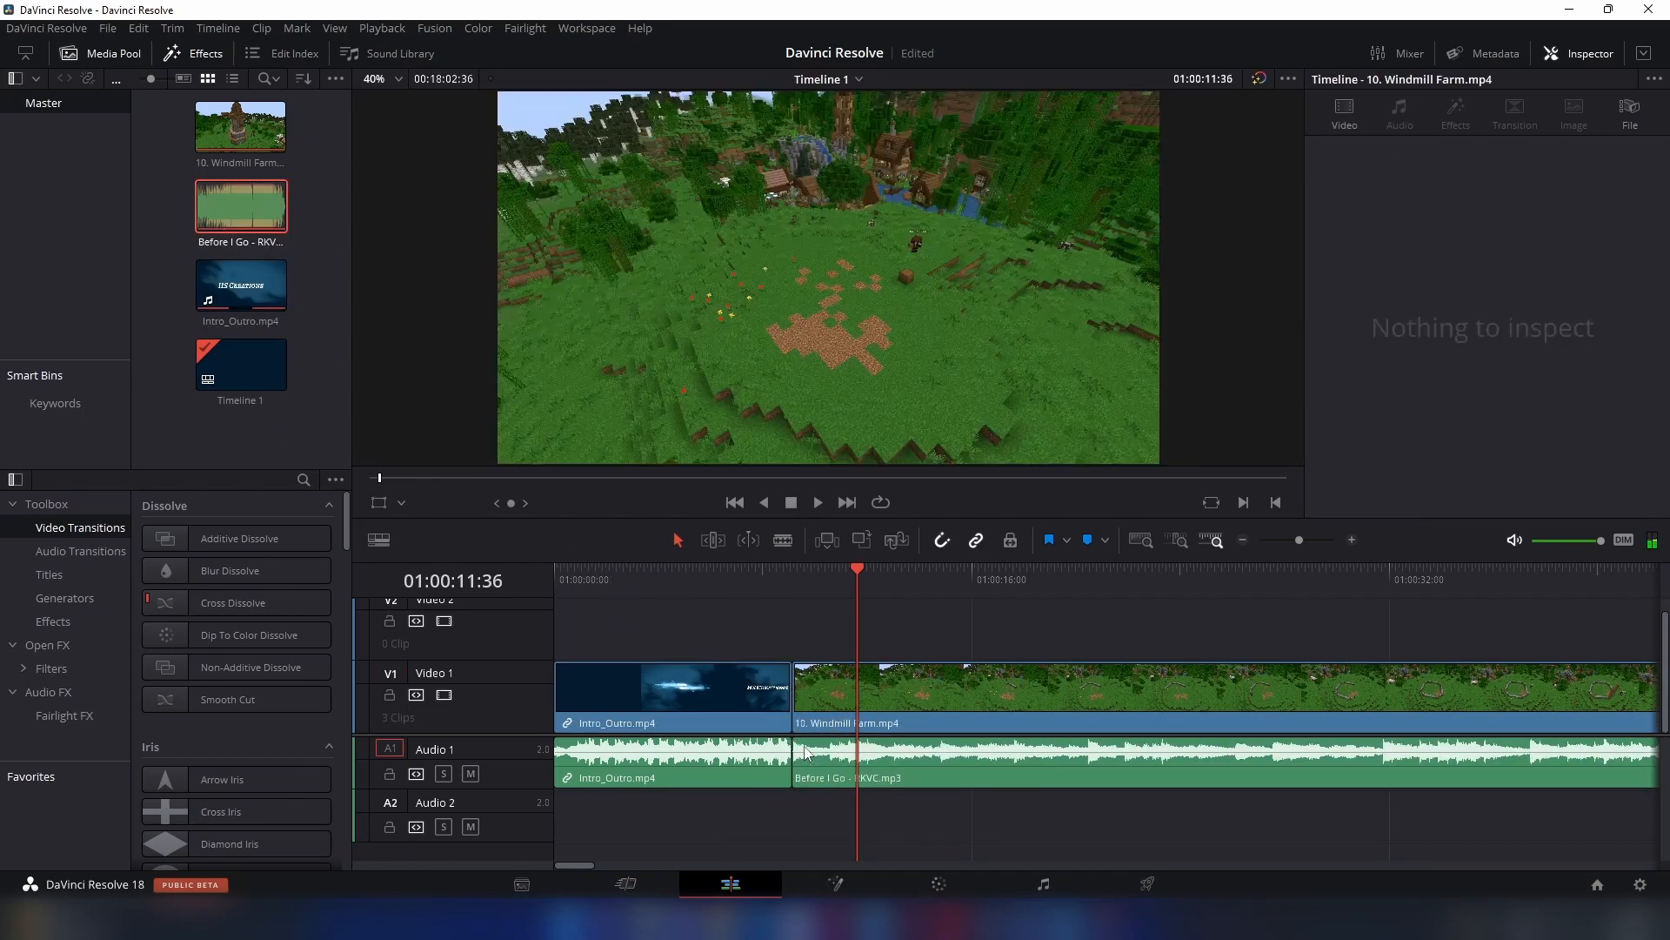
left_click(788, 580)
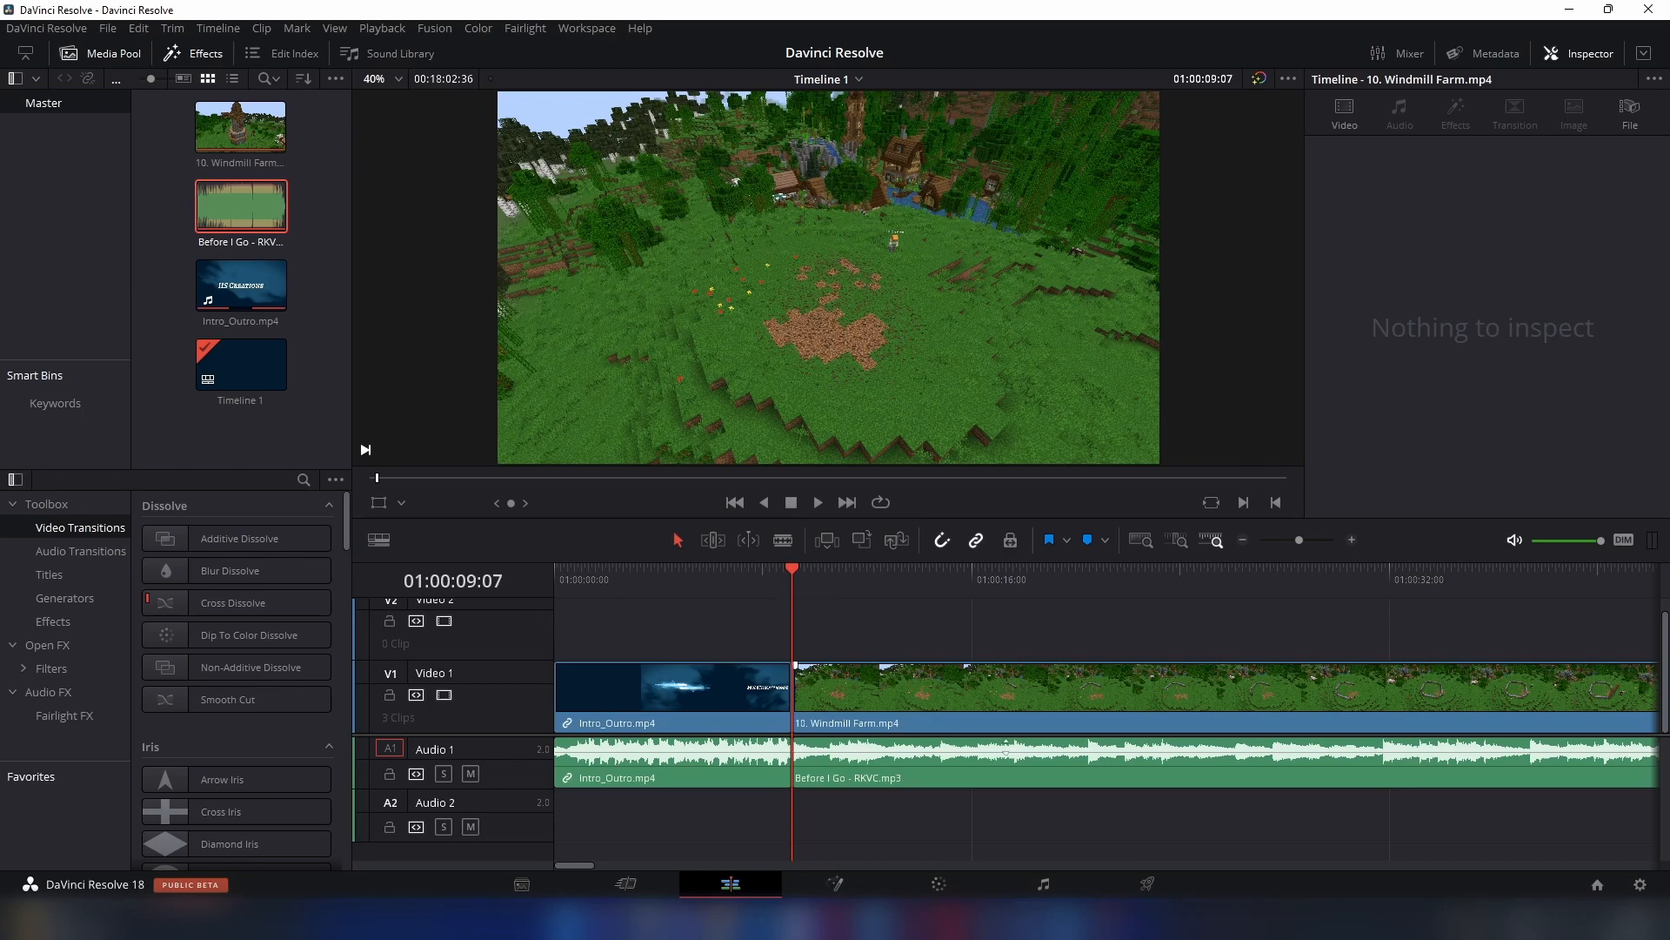
- Play back the change from the intro's audio to the music and bring the full timeline into view
left_click(1113, 924)
left_click(637, 578)
left_click(738, 592)
key("space")
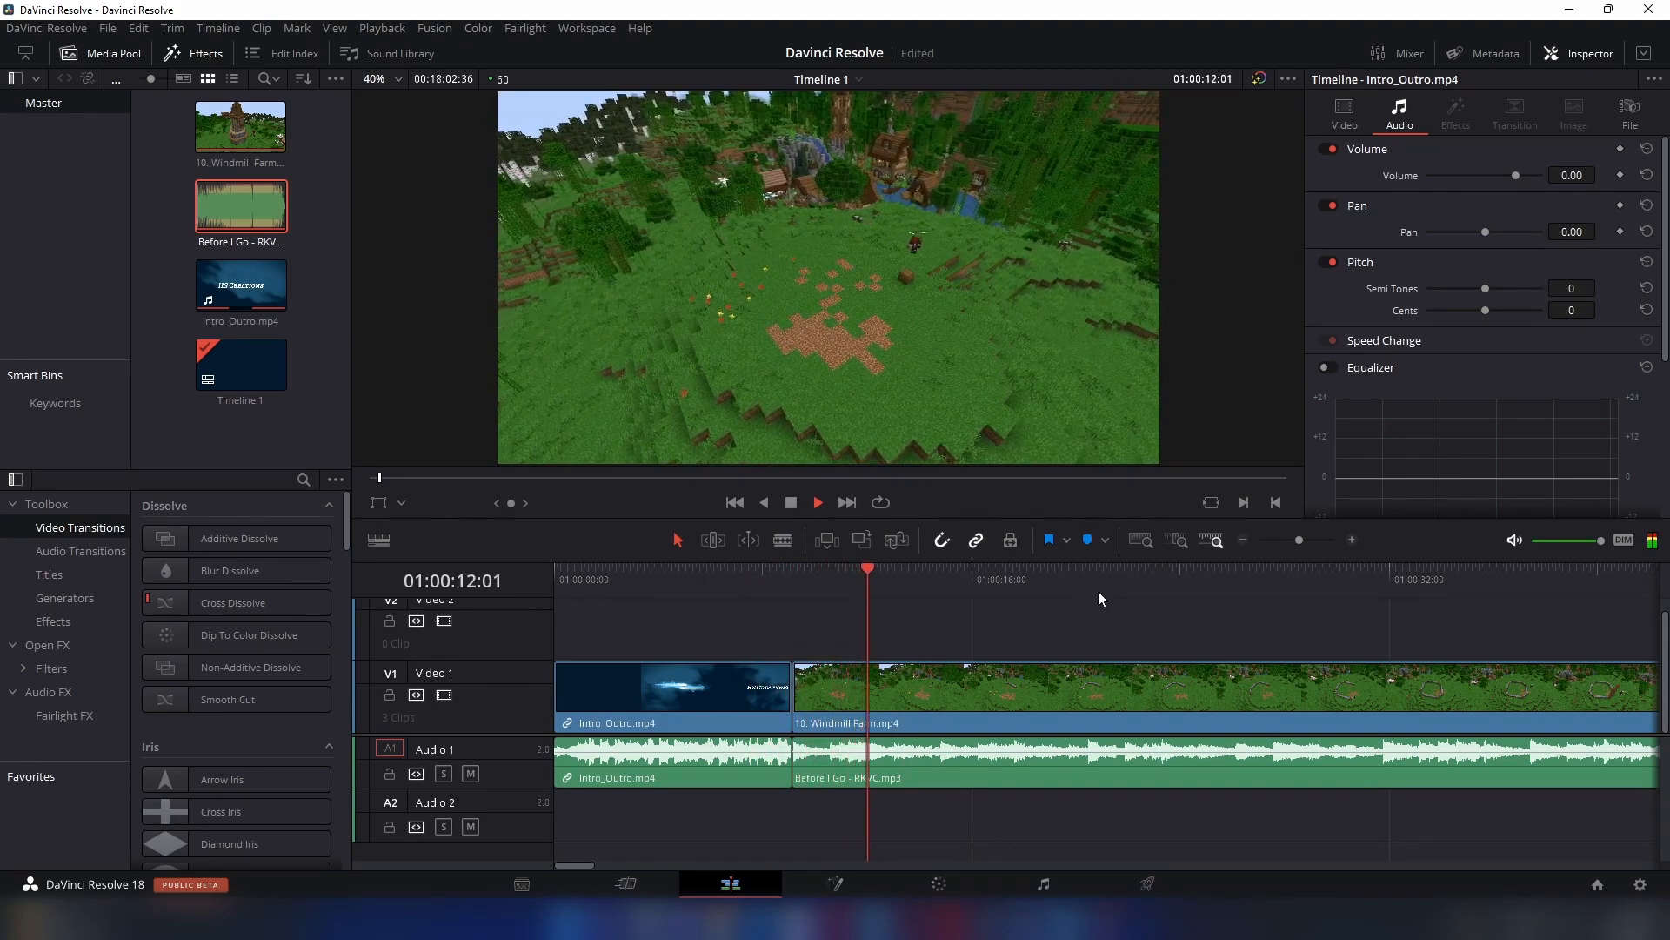
key("space")
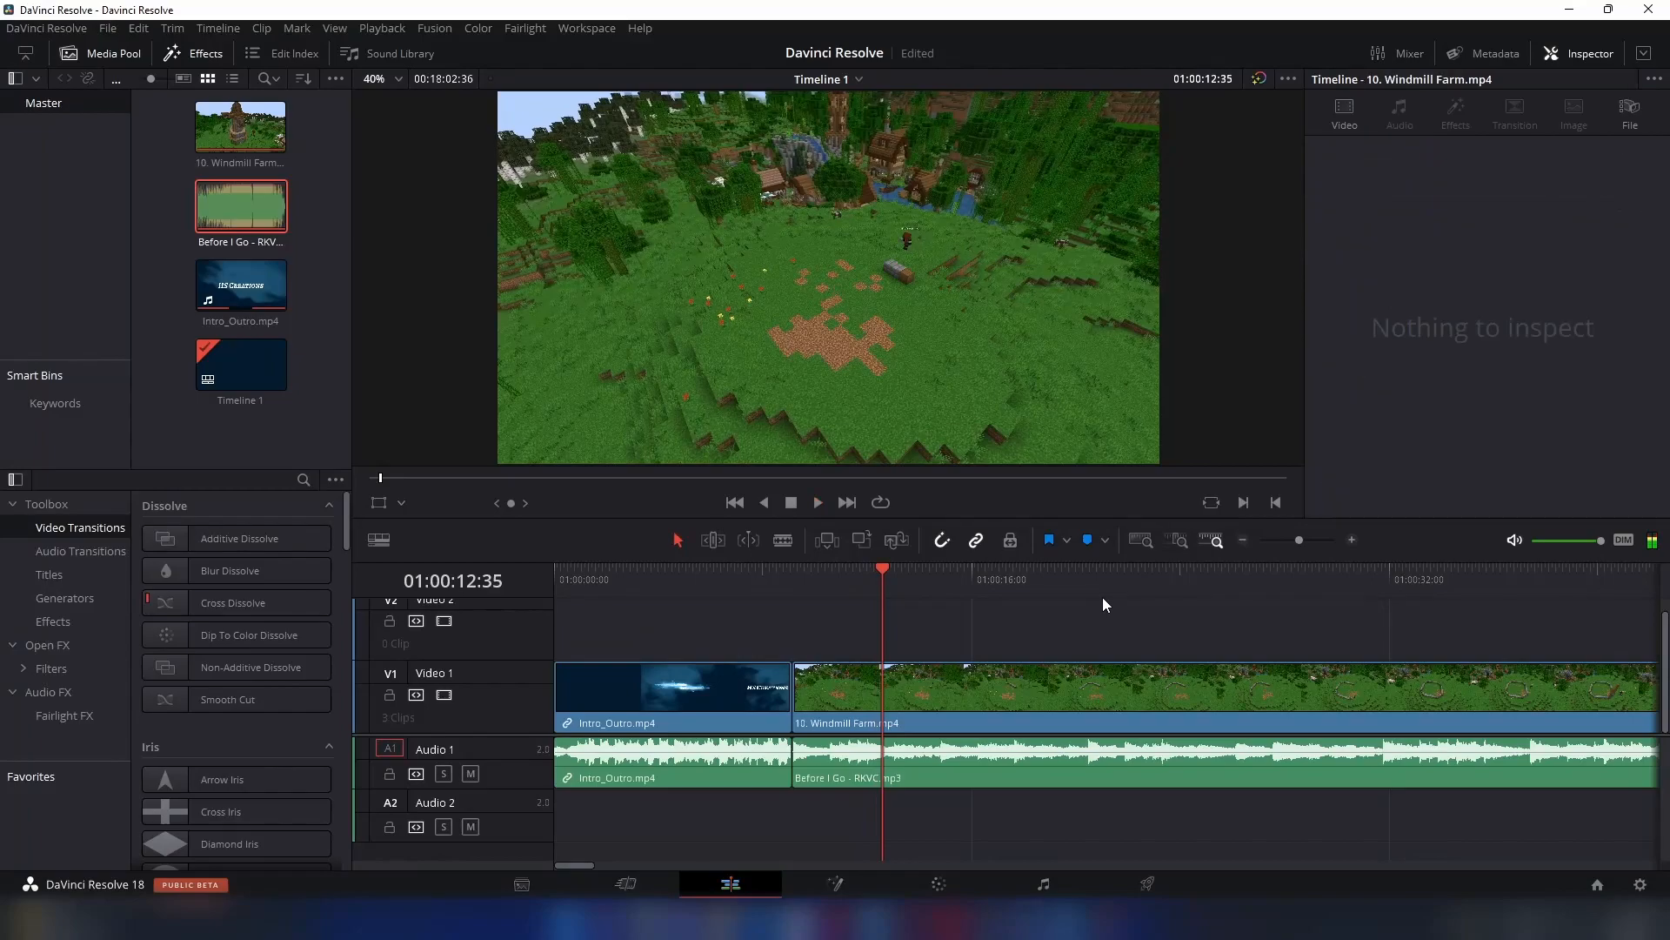
left_click(1143, 539)
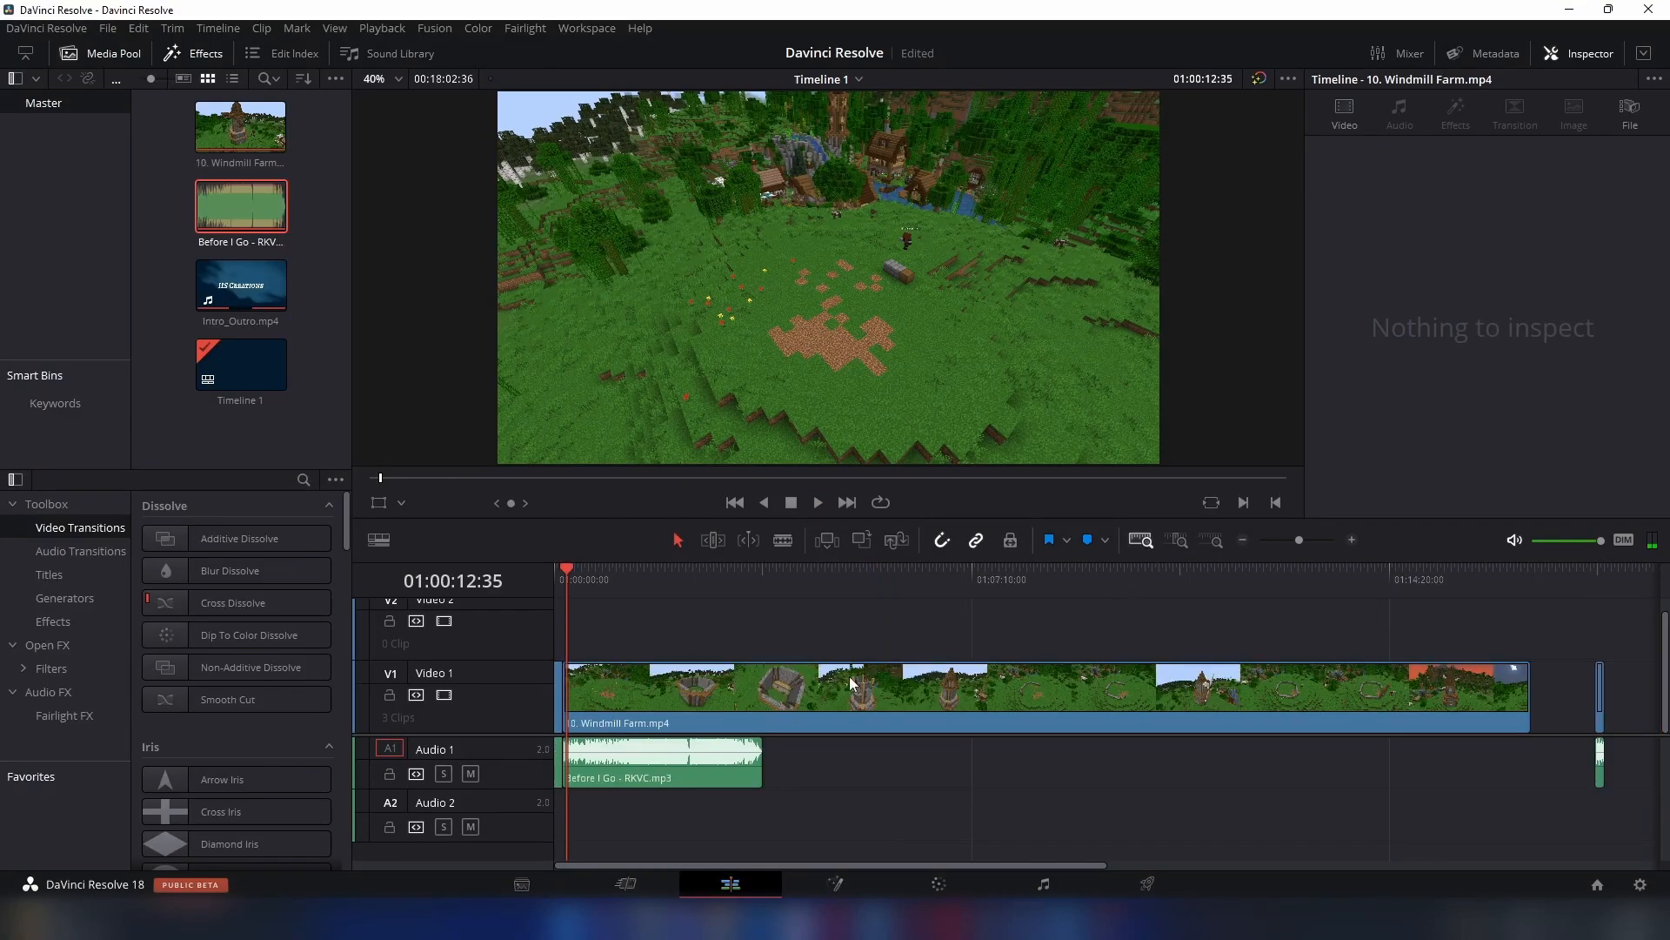
- Paste four copies of Before I Go - RKVC.mp3 back to back on Audio 1 after the existing music clip
left_click(726, 763)
left_click(765, 578)
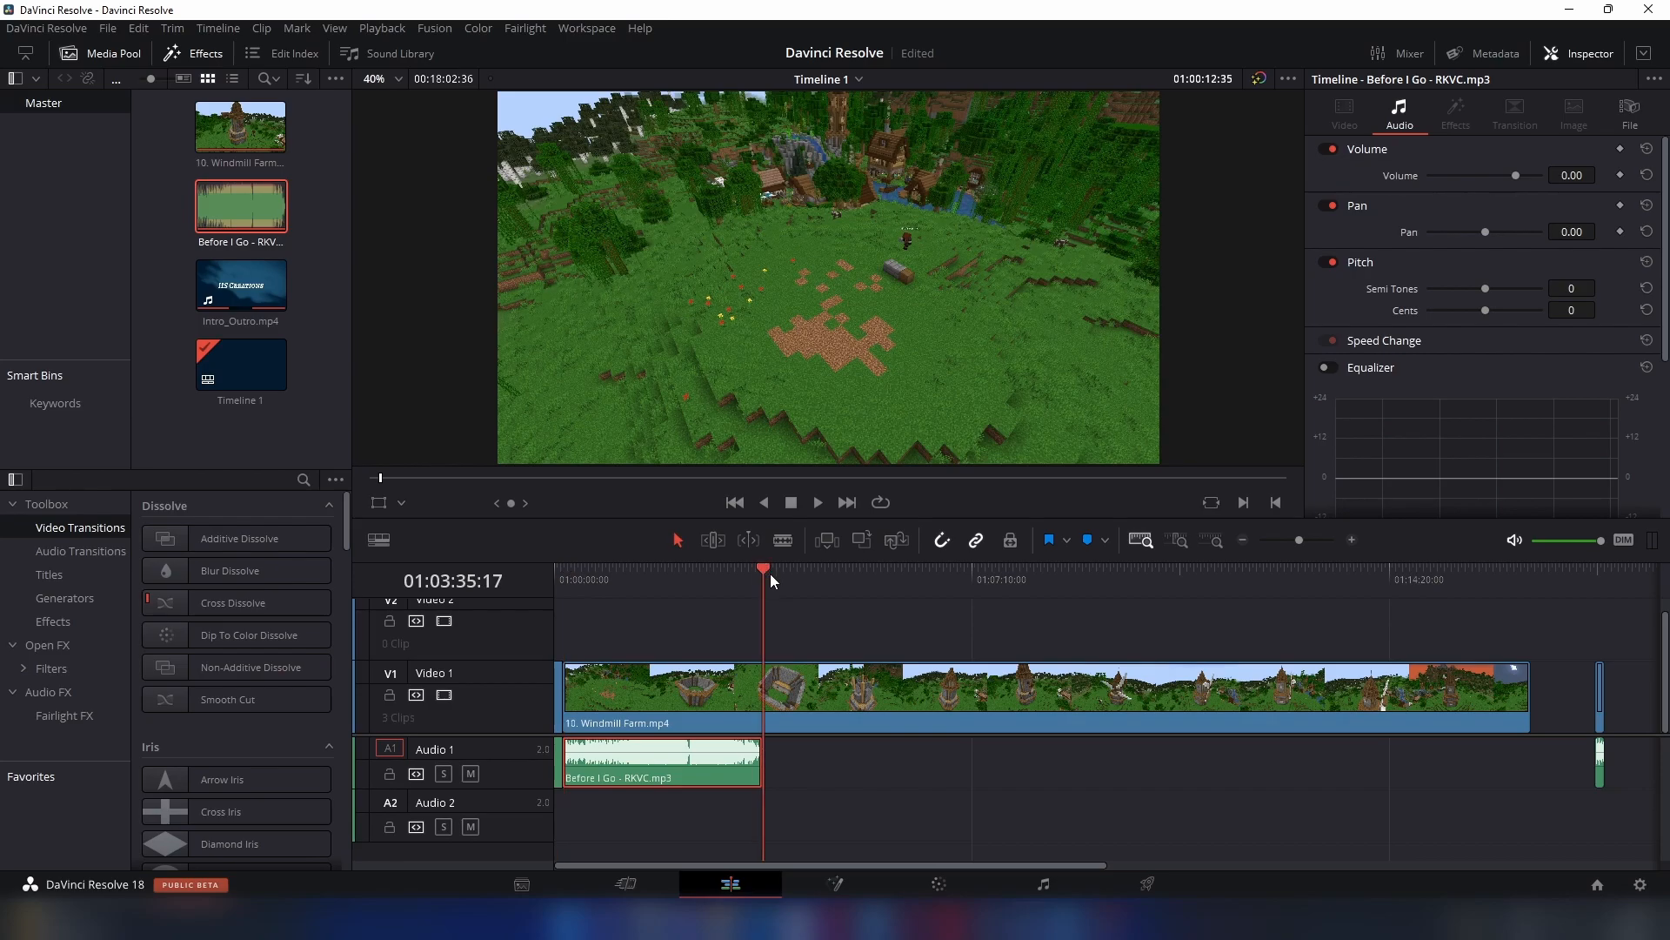
key("ctrl+v")
key("ctrl+v")
key("ctrl+v")
key("ctrl+v")
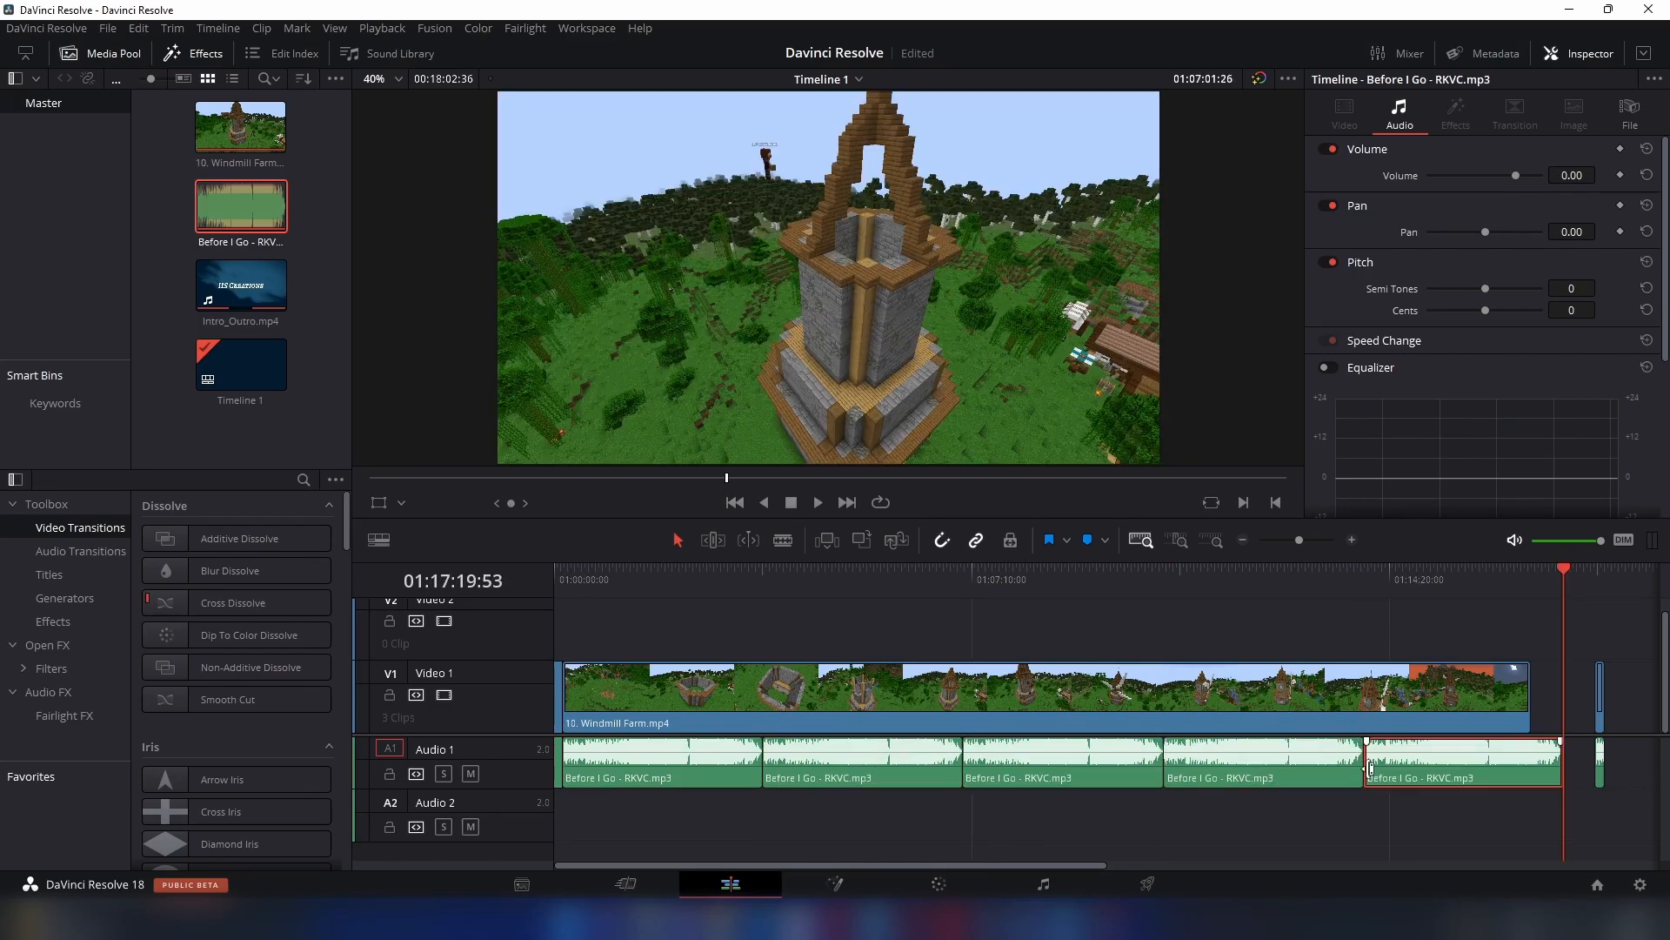
- Trim the last music copy to the end of the Windmill Farm clip and move the outro directly after it
left_click(1495, 592)
left_click_drag(1557, 763, 1535, 769)
left_click_drag(1597, 714, 1558, 734)
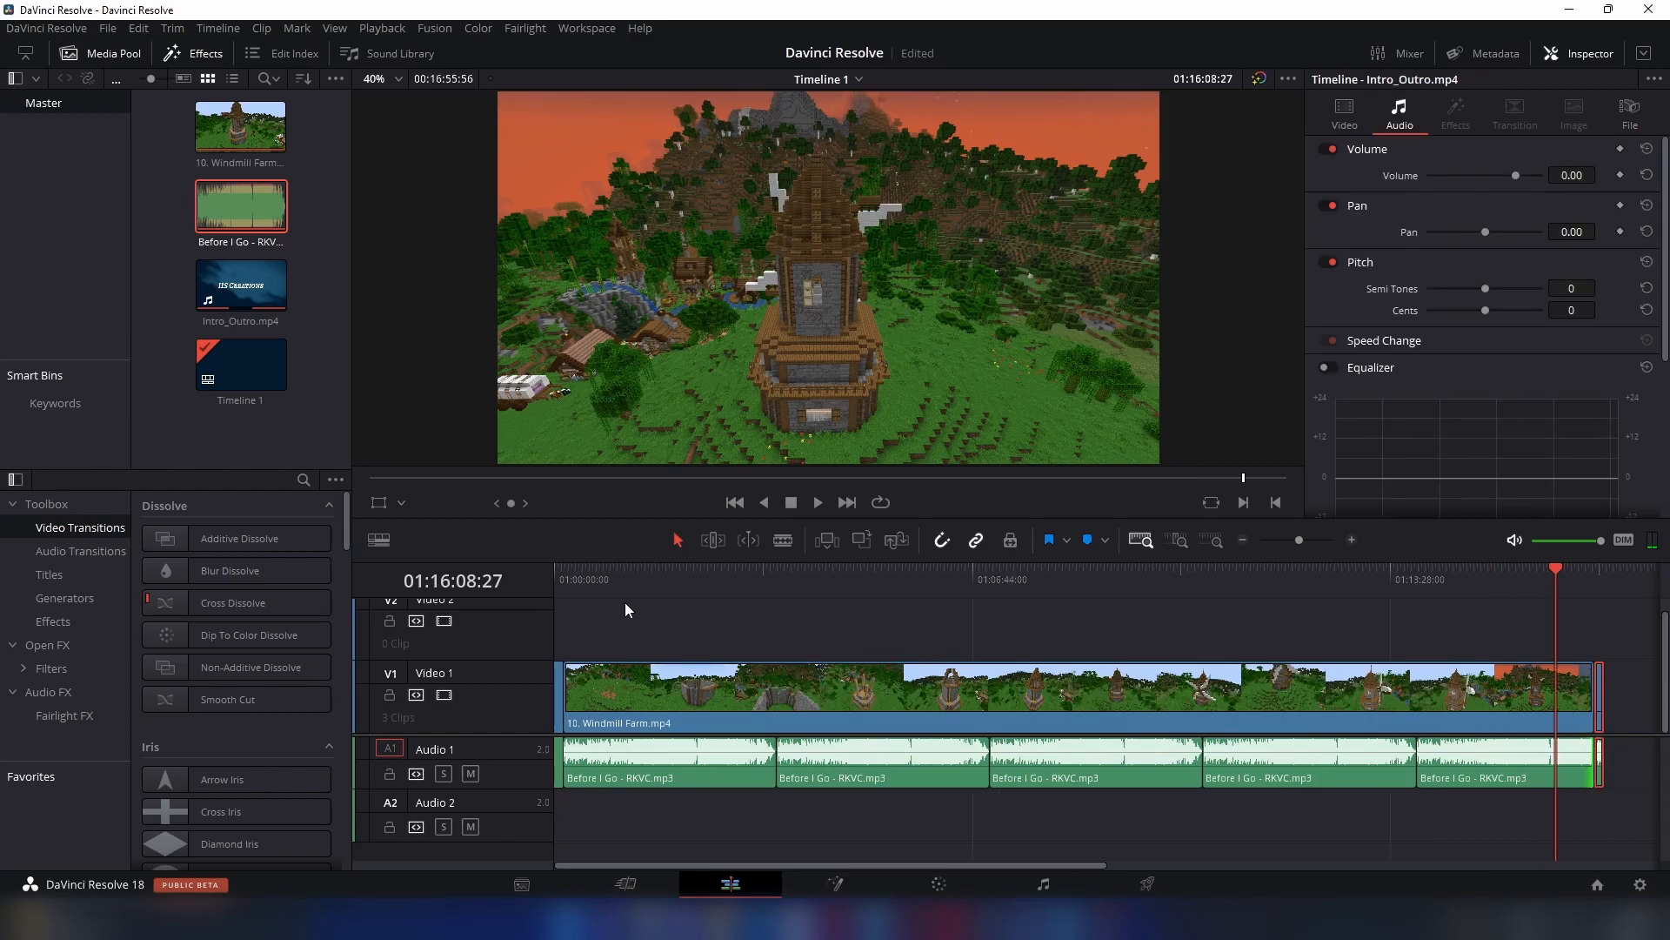
- Add a Cross Dissolve at the start of the Windmill Farm clip and a Cross Fade -3 dB at the start of the music
left_click(566, 582)
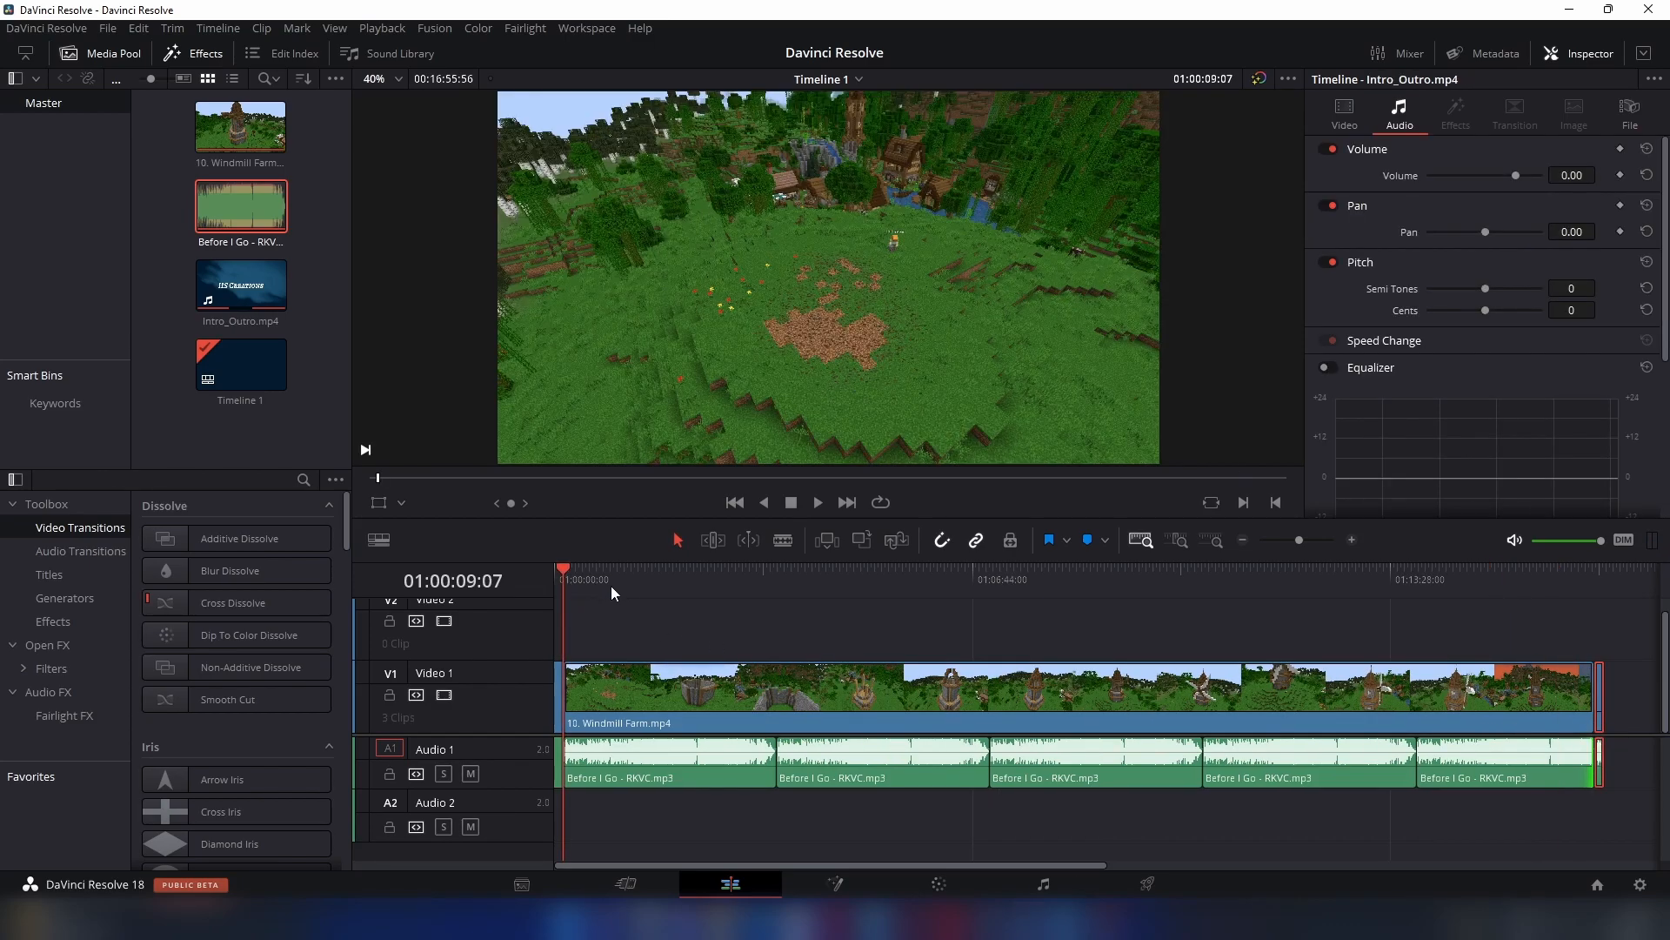
left_click(1216, 541)
left_click(834, 623)
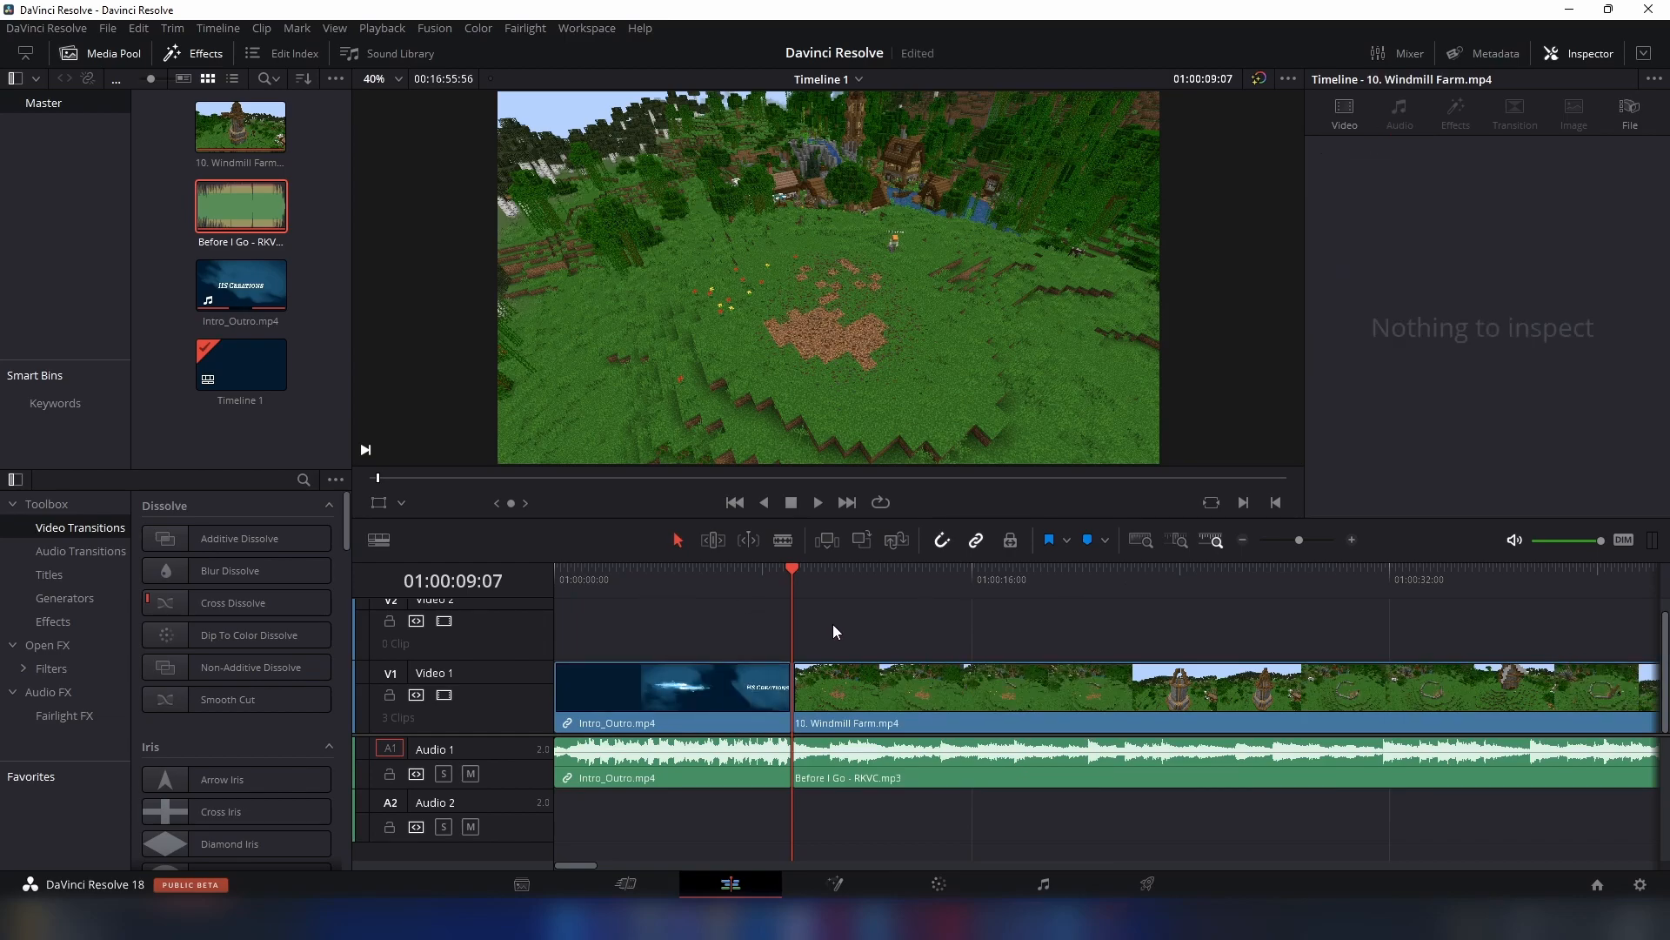
left_click(692, 609)
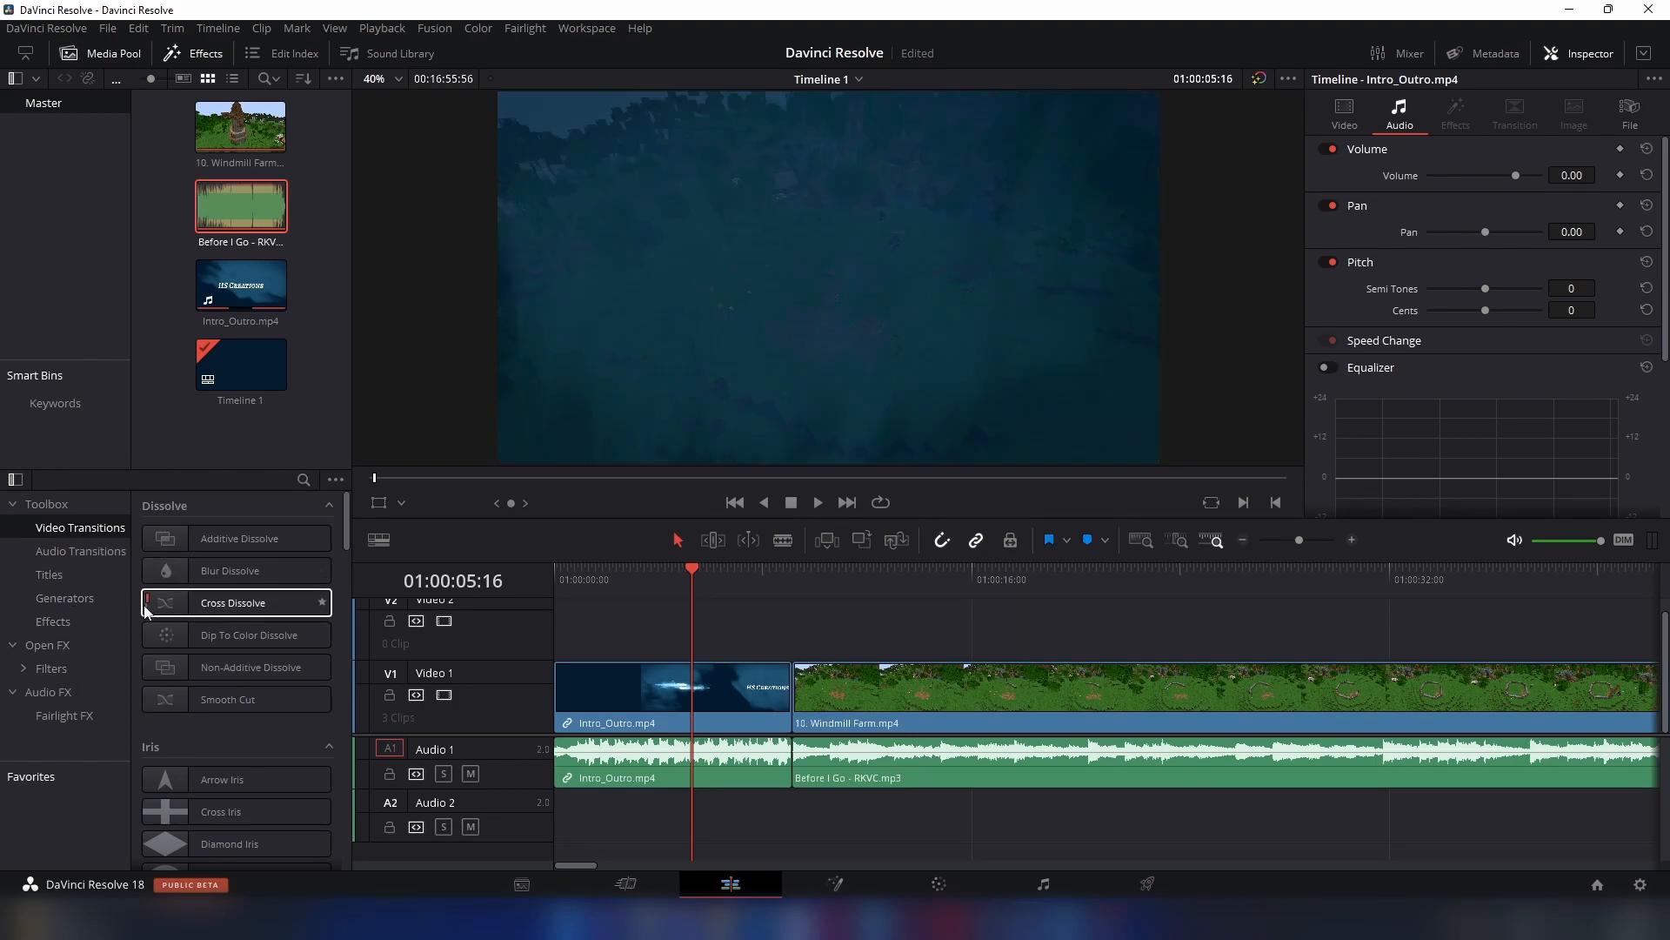
left_click_drag(214, 612, 805, 701)
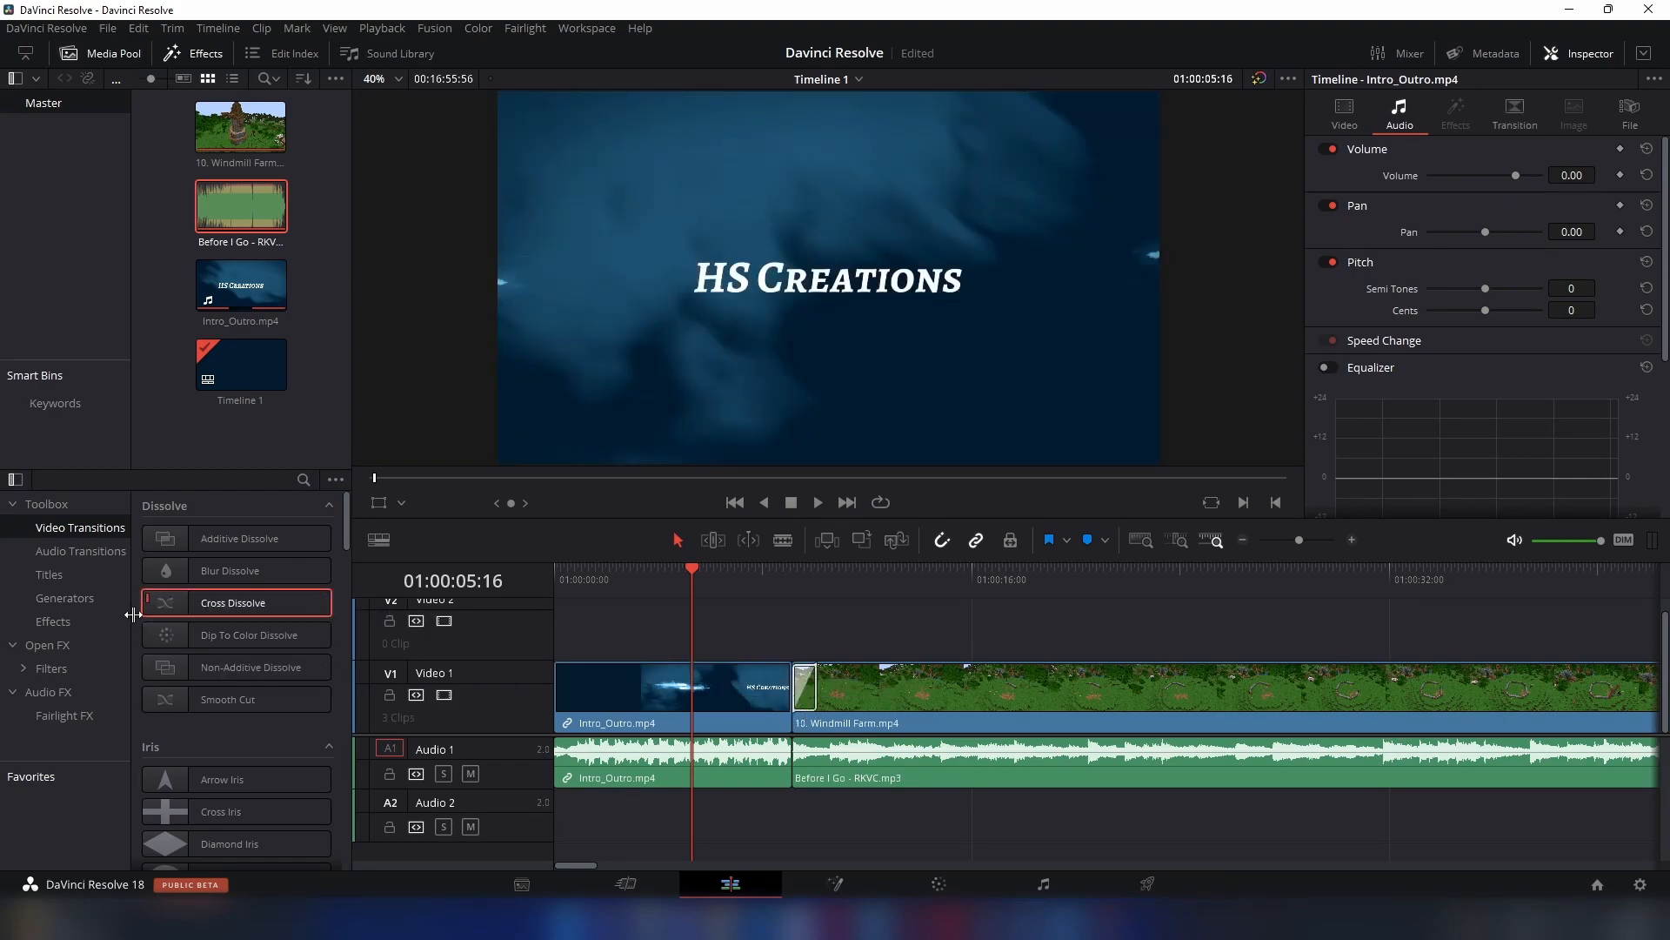
left_click(86, 551)
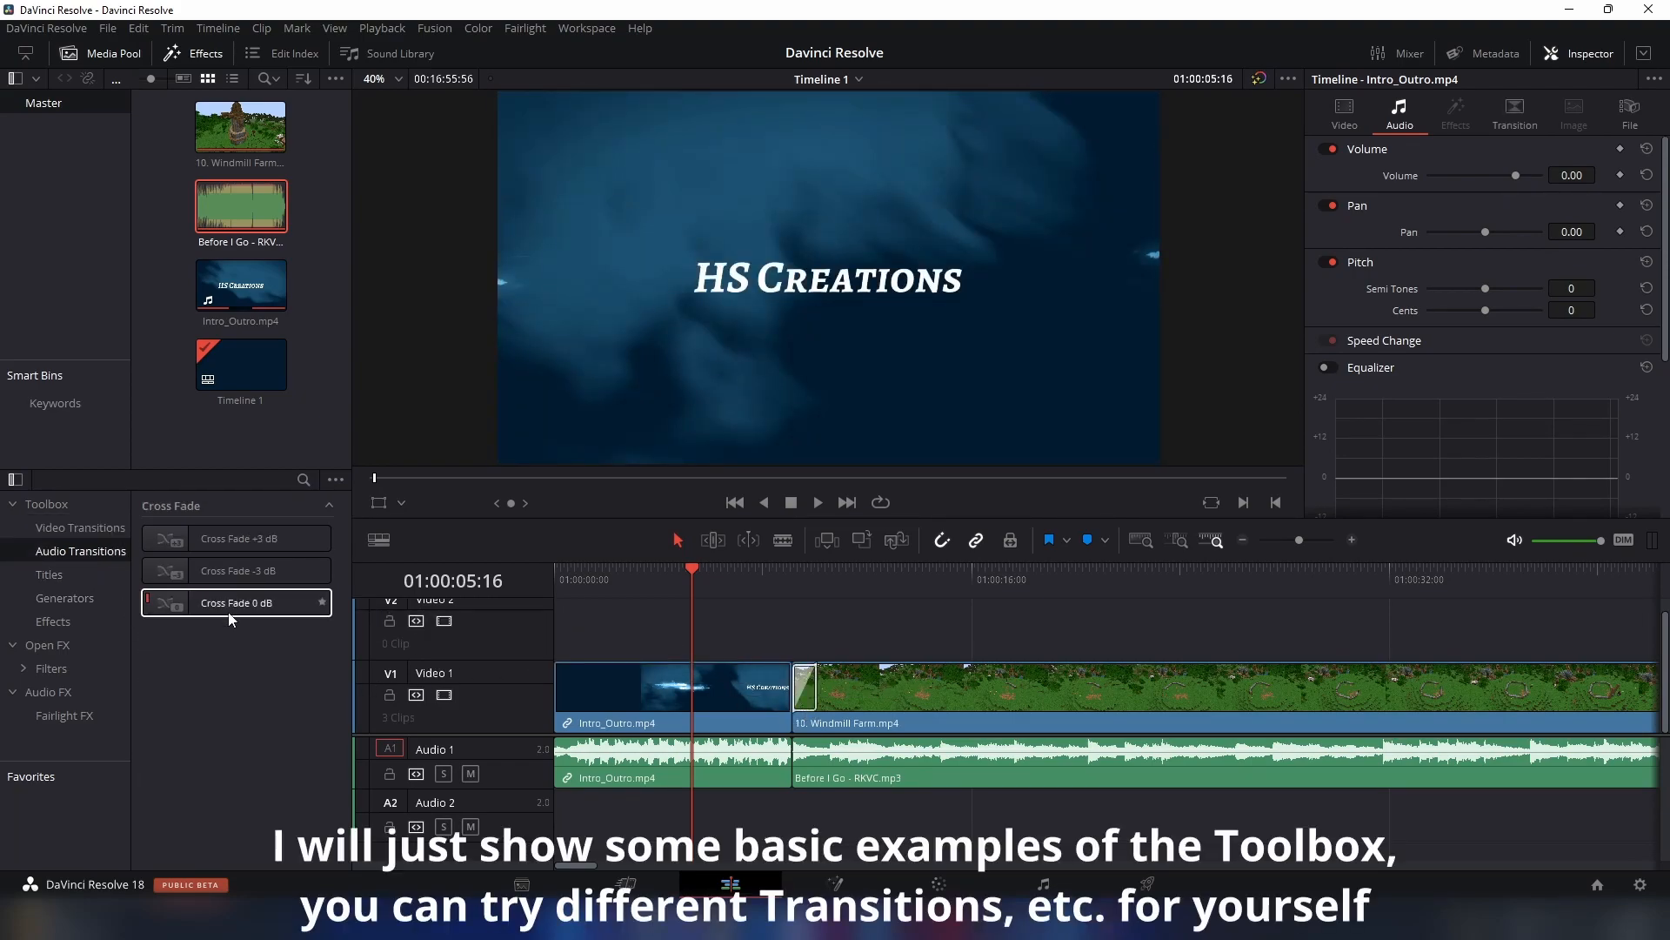
left_click_drag(259, 577, 807, 757)
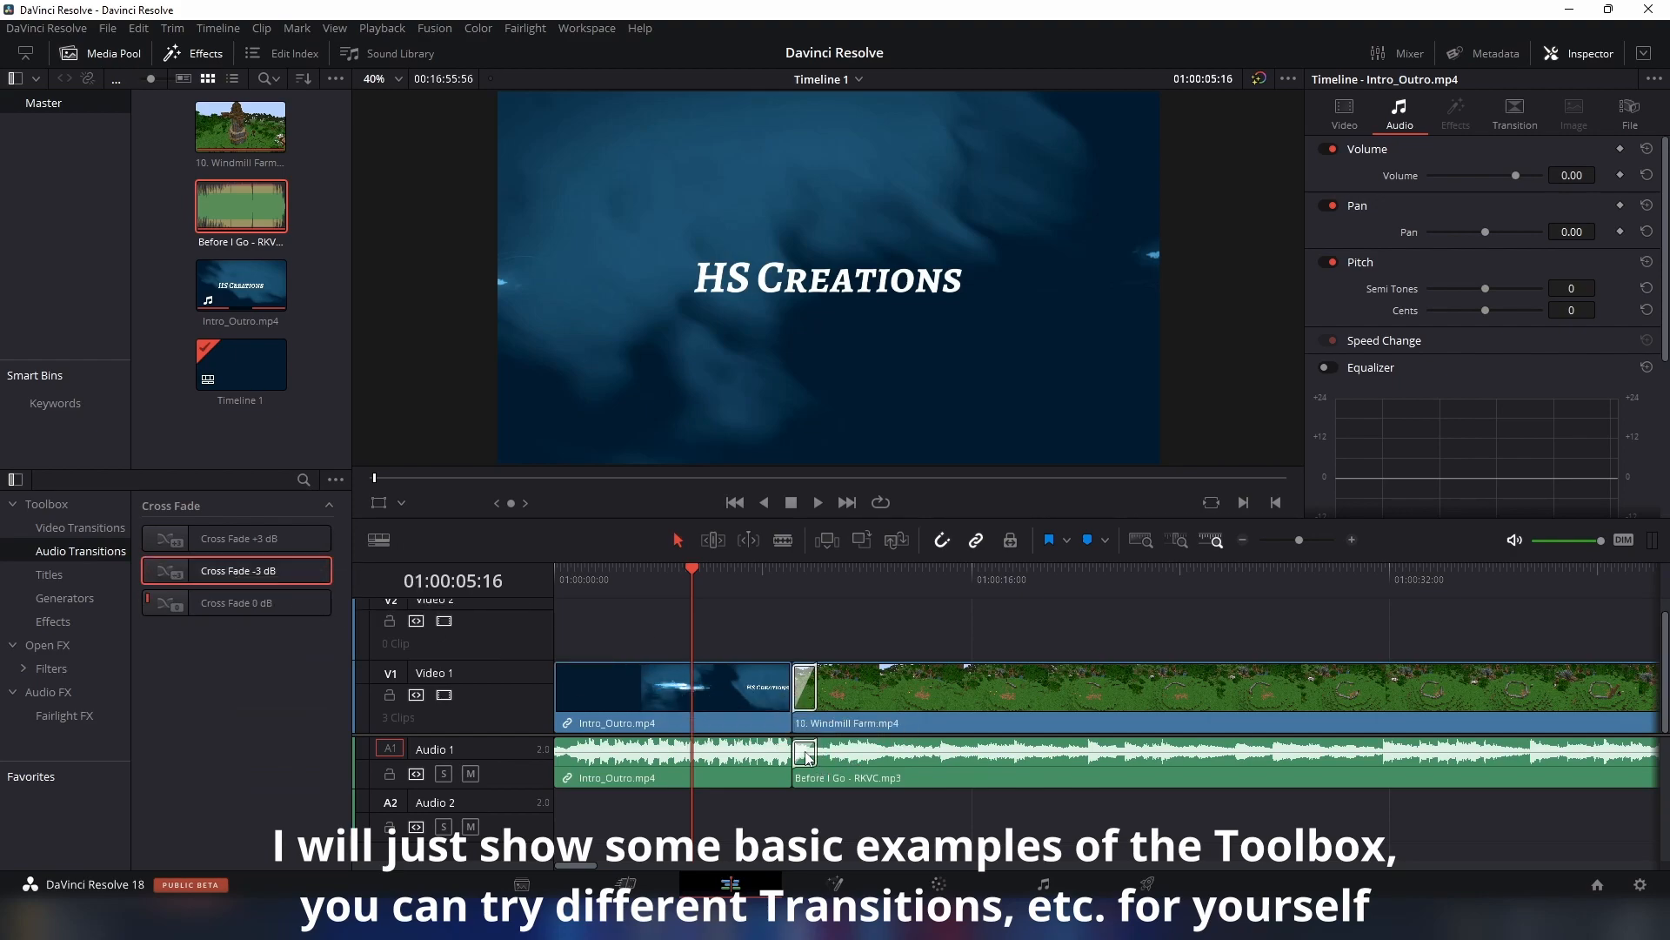
- Place a basic Text title on Video 2, starting with the Windmill Farm clip, and select it for editing
left_click(63, 574)
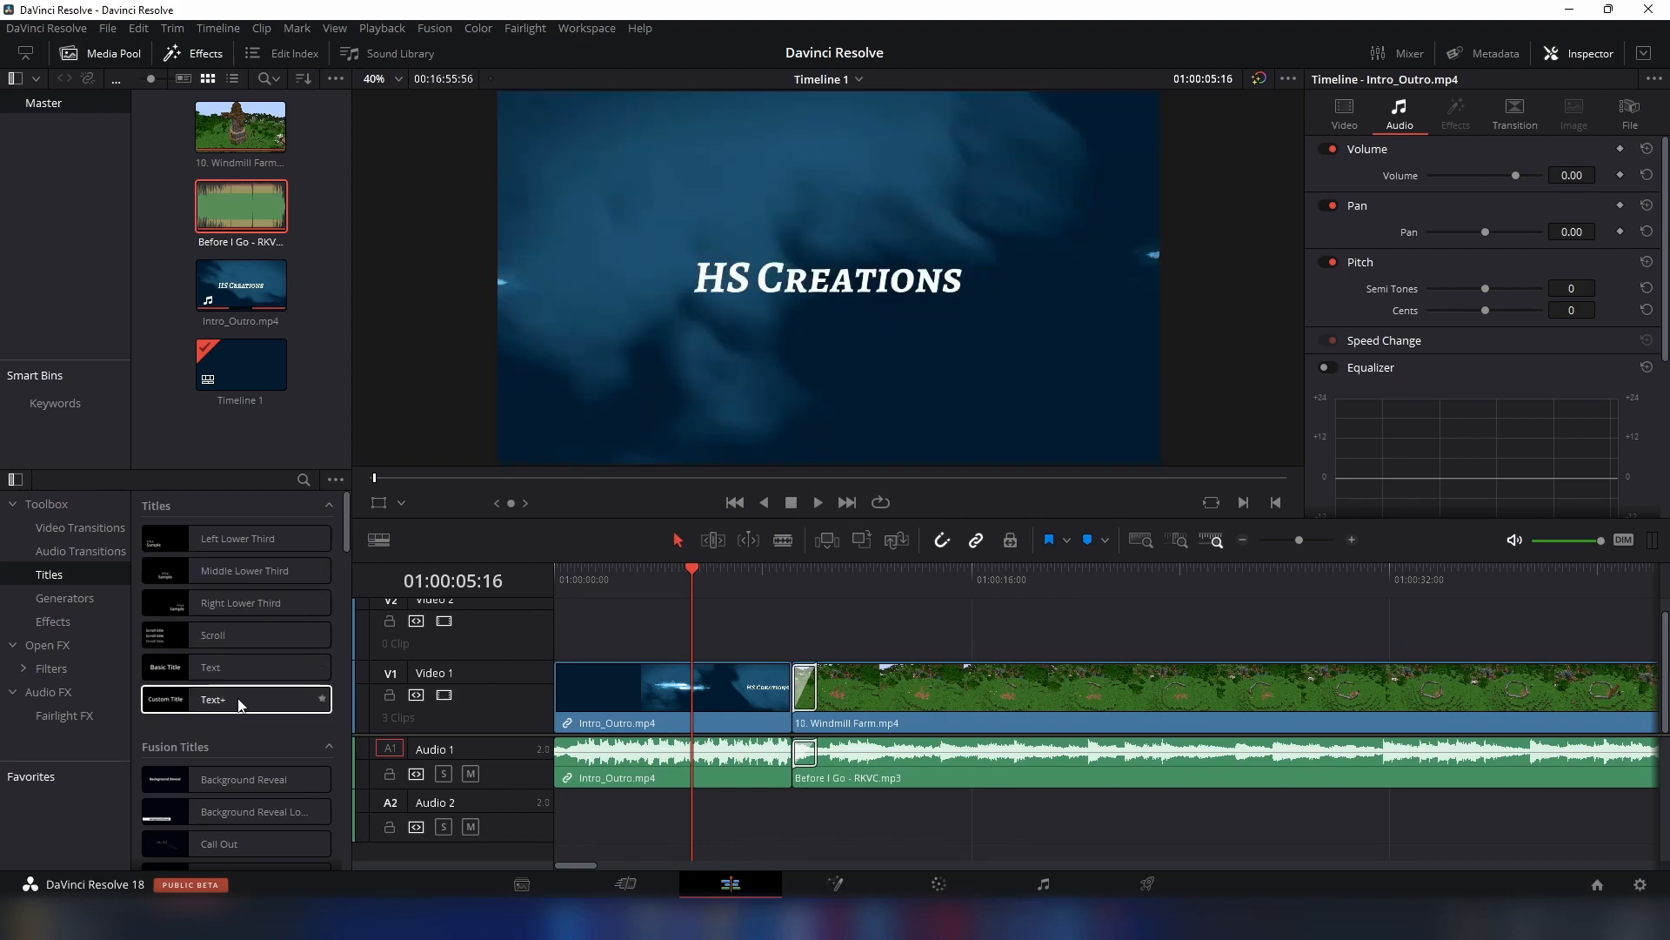
left_click_drag(237, 670, 806, 634)
left_click(821, 567)
left_click(853, 608)
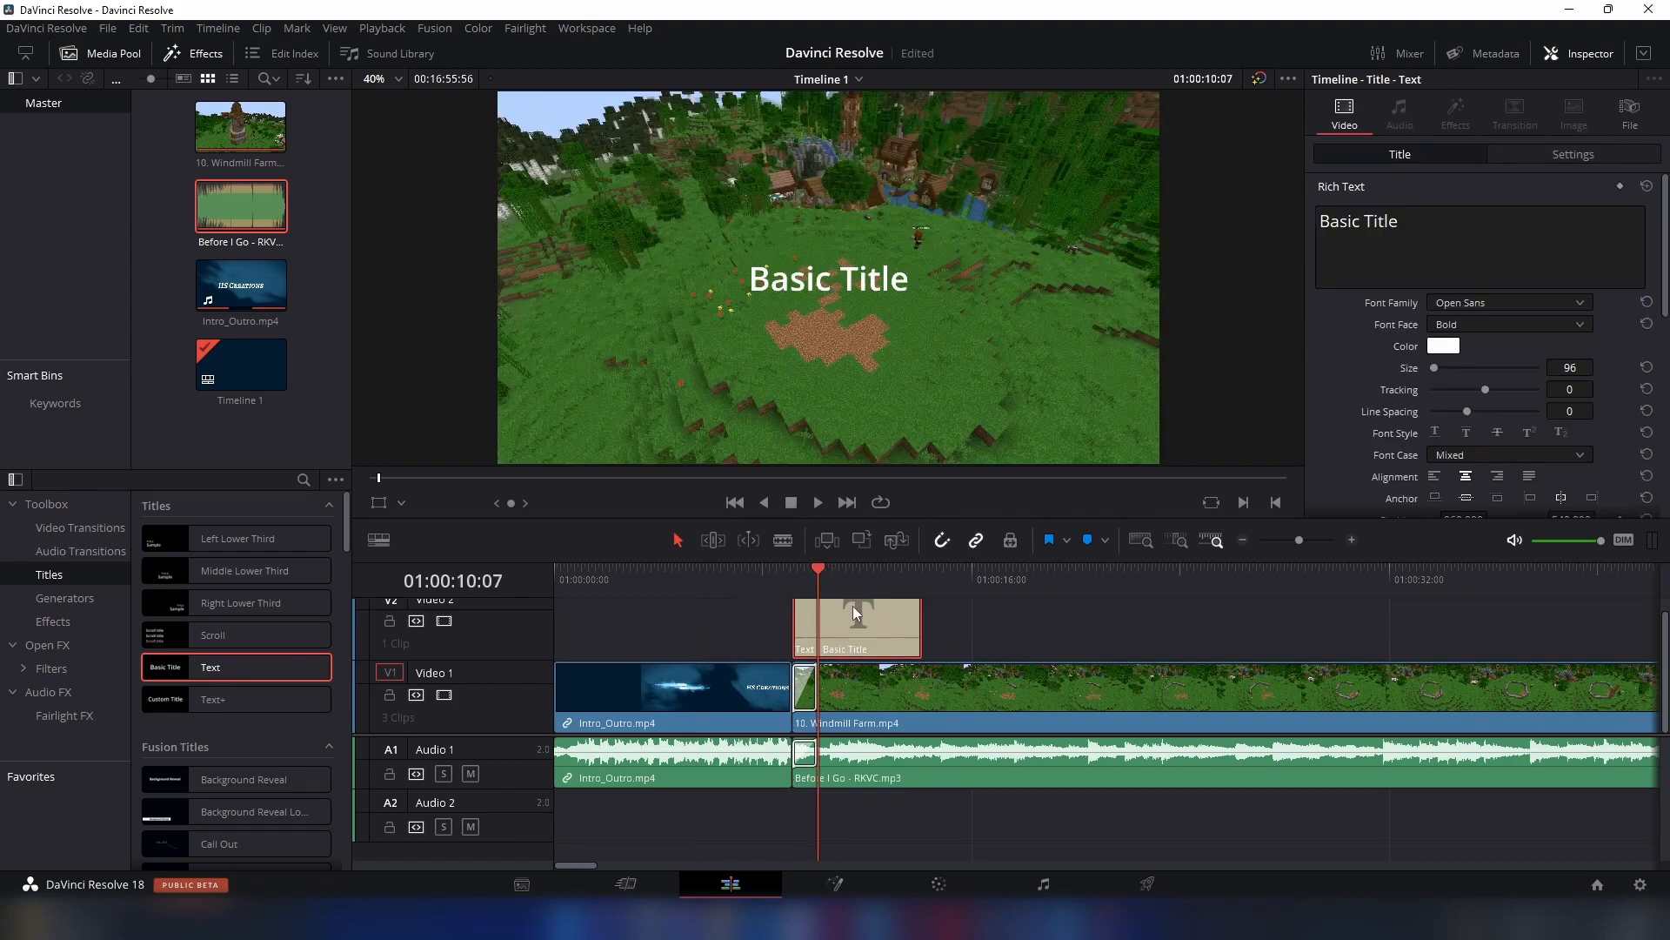
- Replace the title's text with "Welcome to this Davinci Resolve Tutorial"
left_click(1468, 231)
type("W")
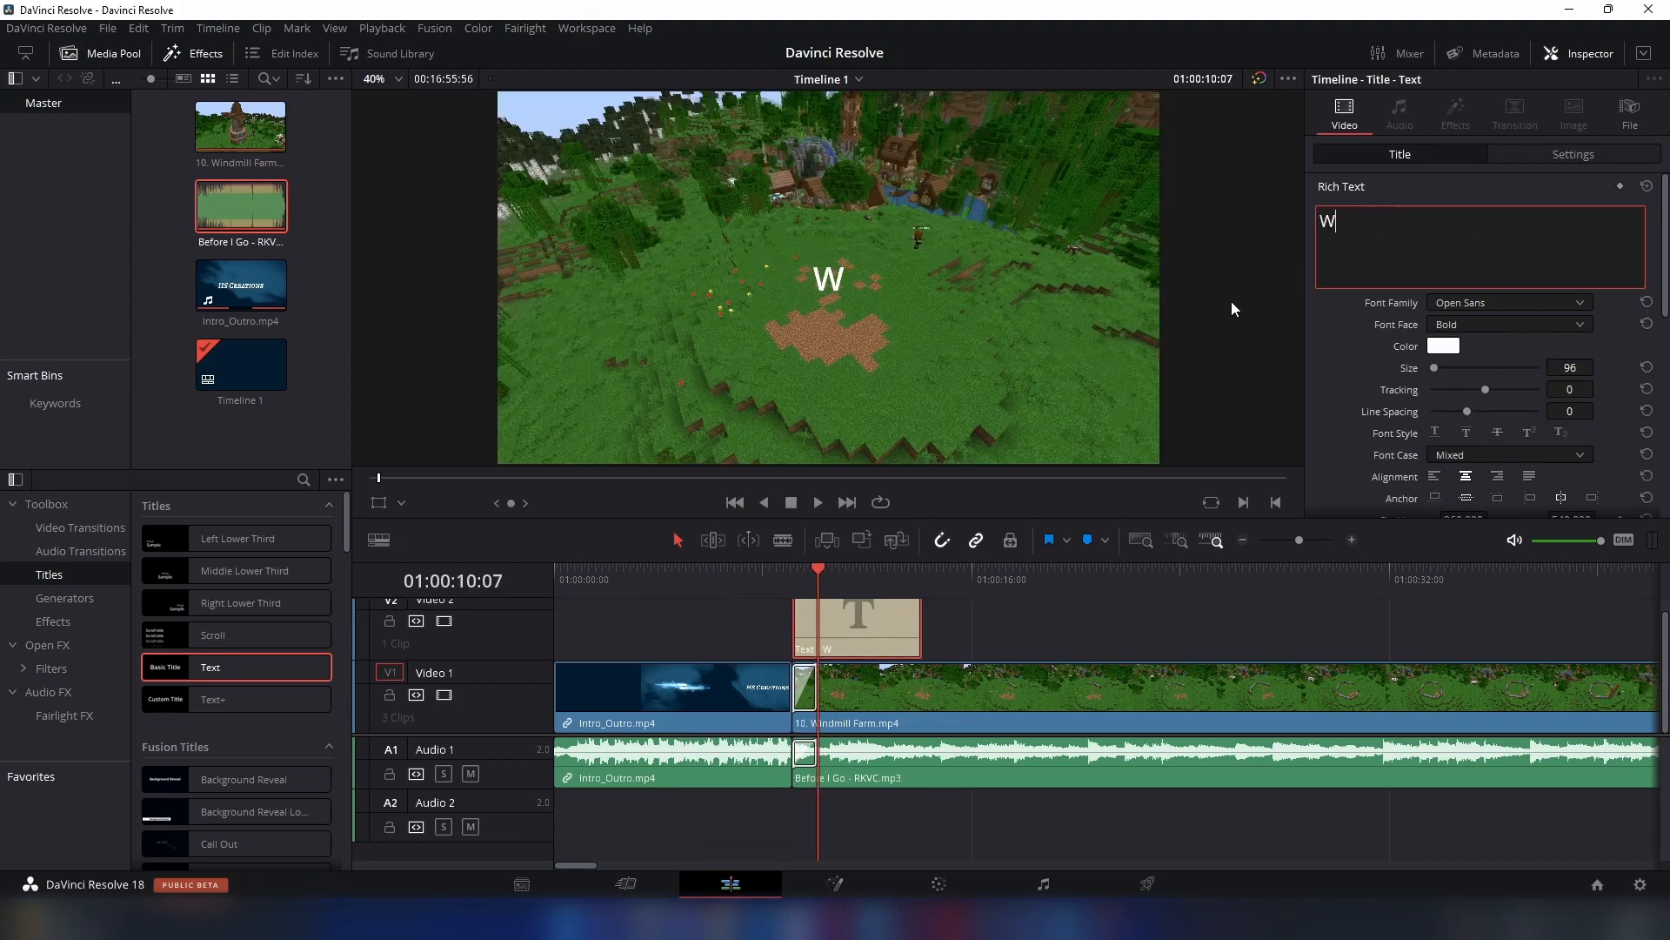
type("elcome to this")
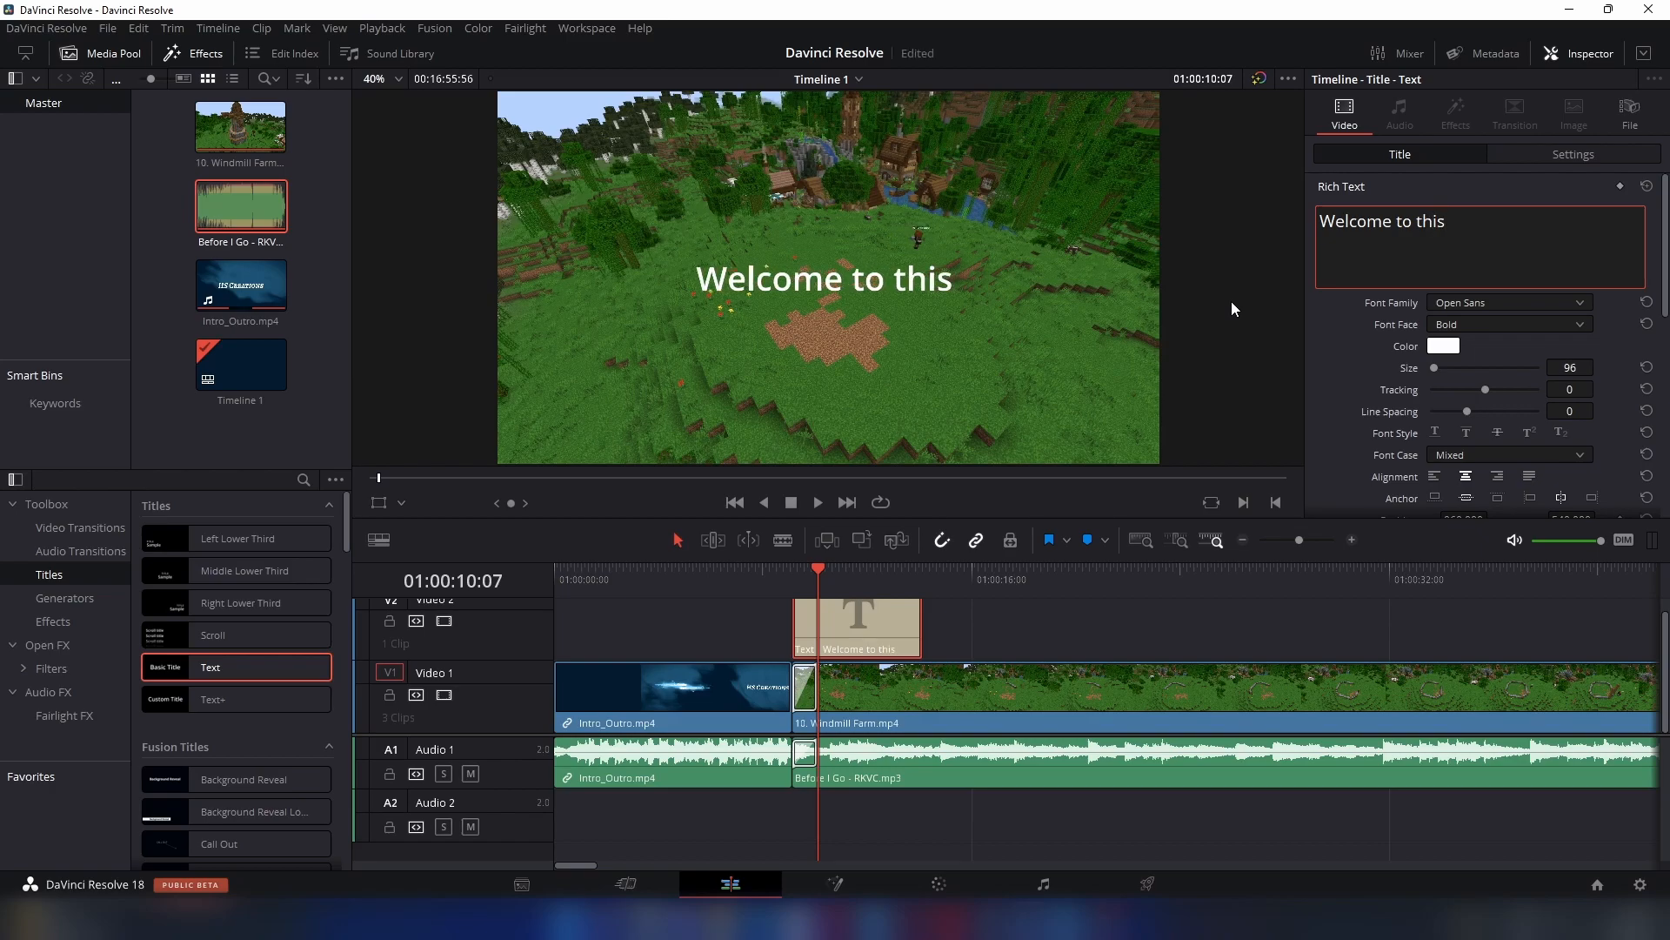
type(" Davinci Reso")
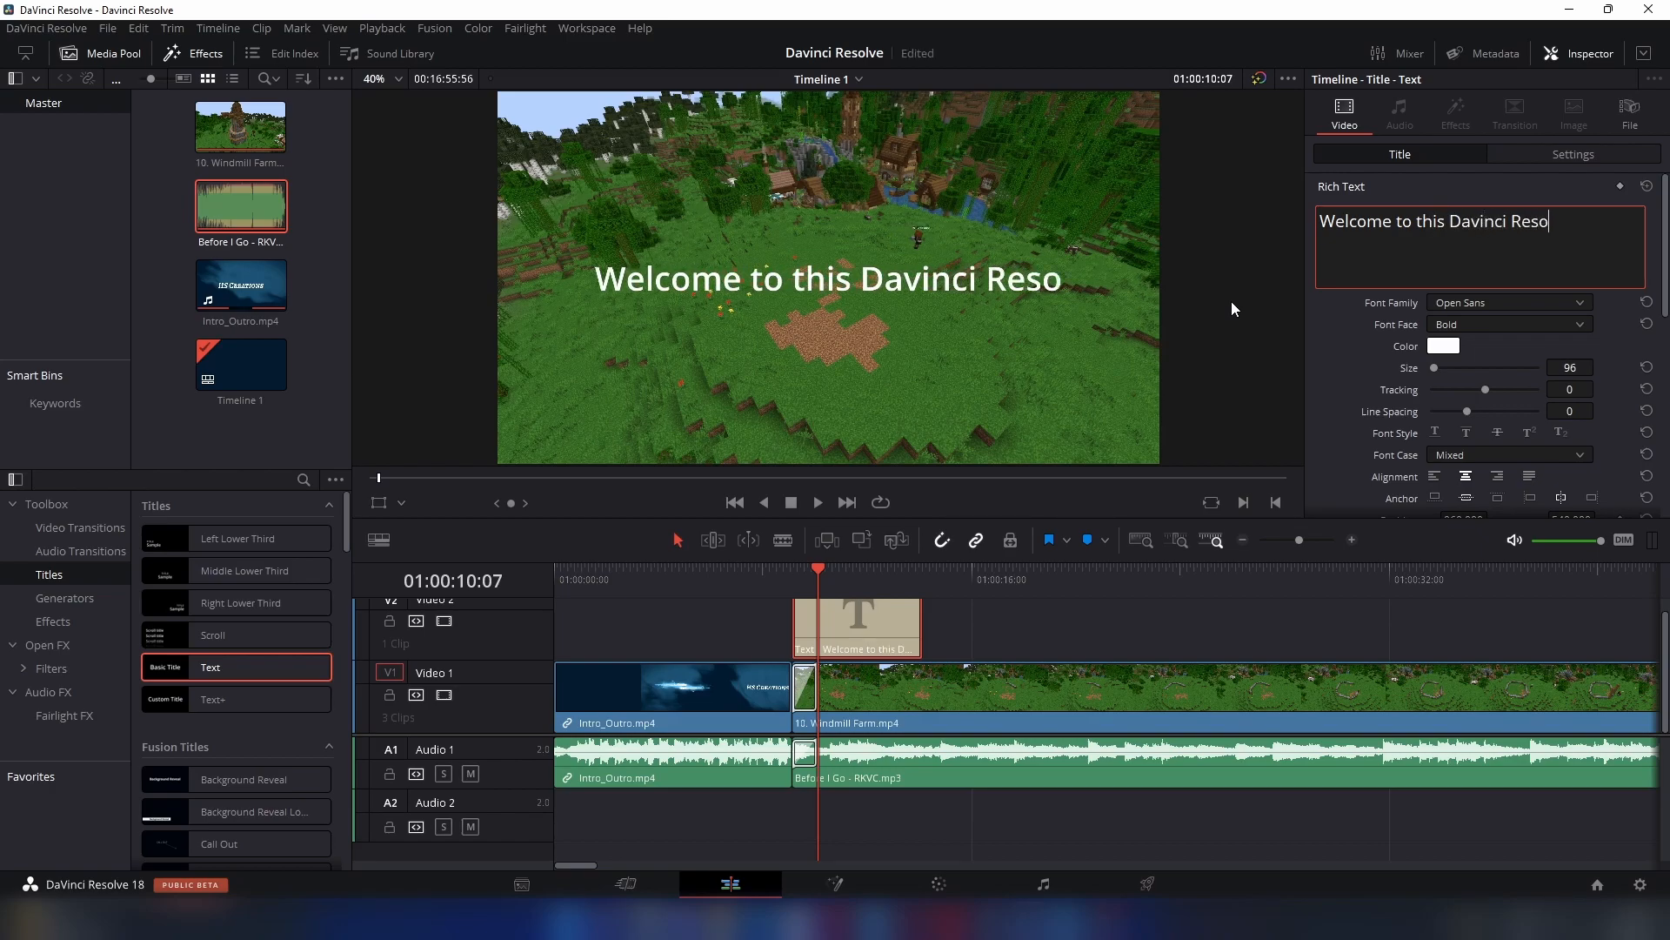
type("lve Tutorial")
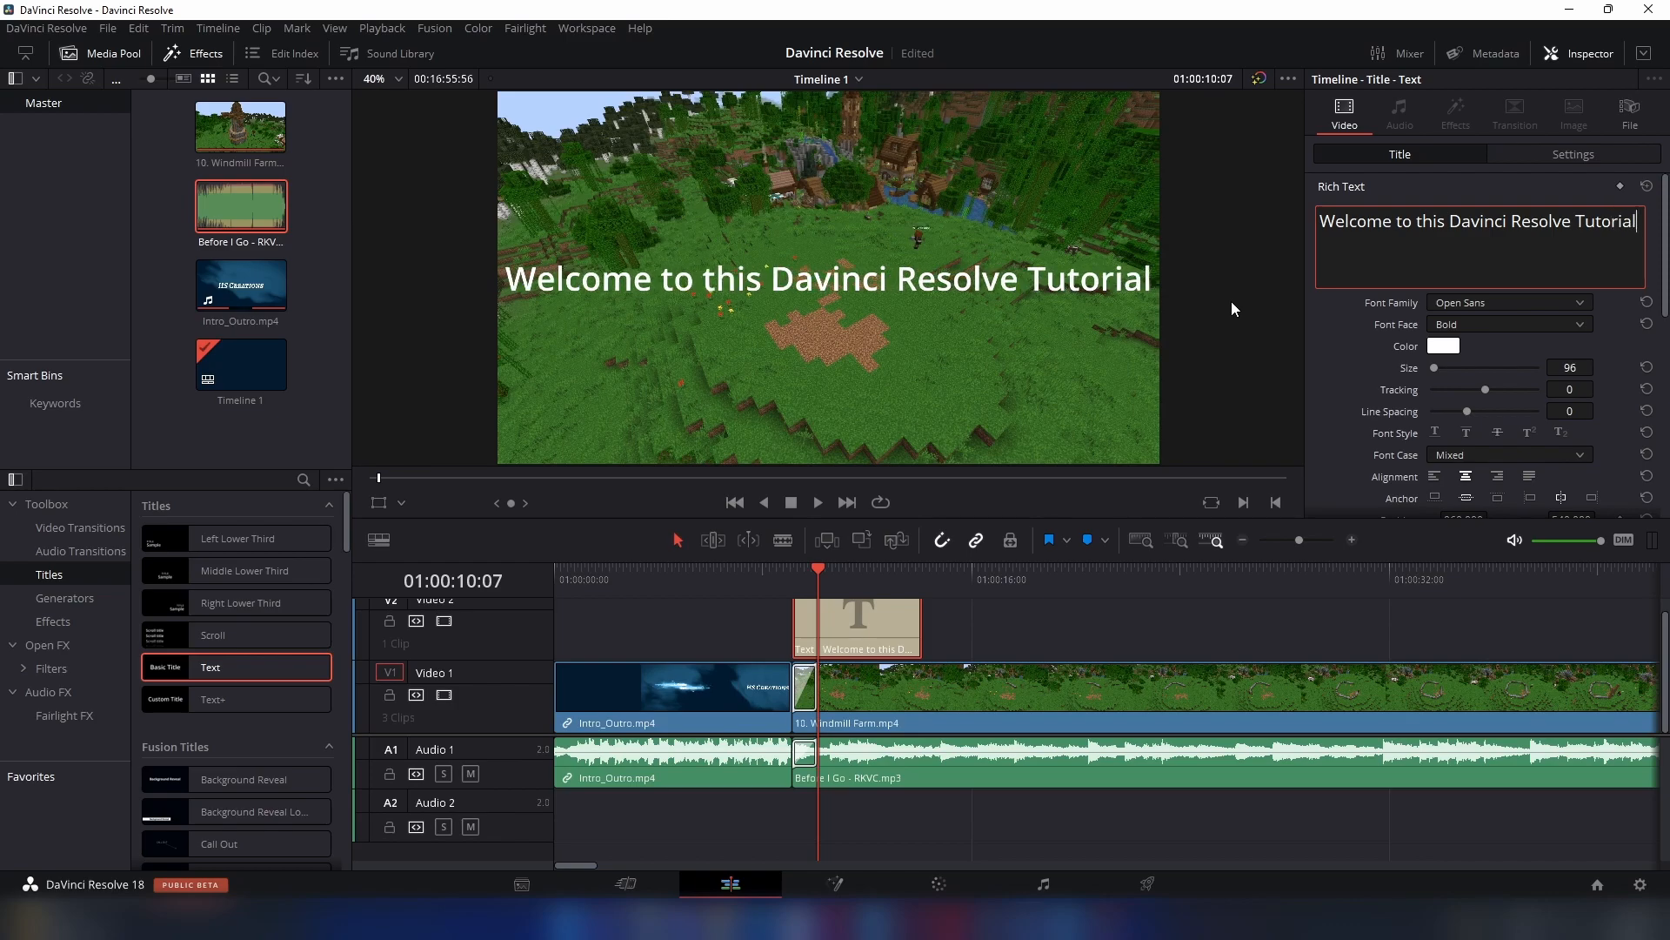
- Set the welcome title's font size to 50
left_click(1566, 368)
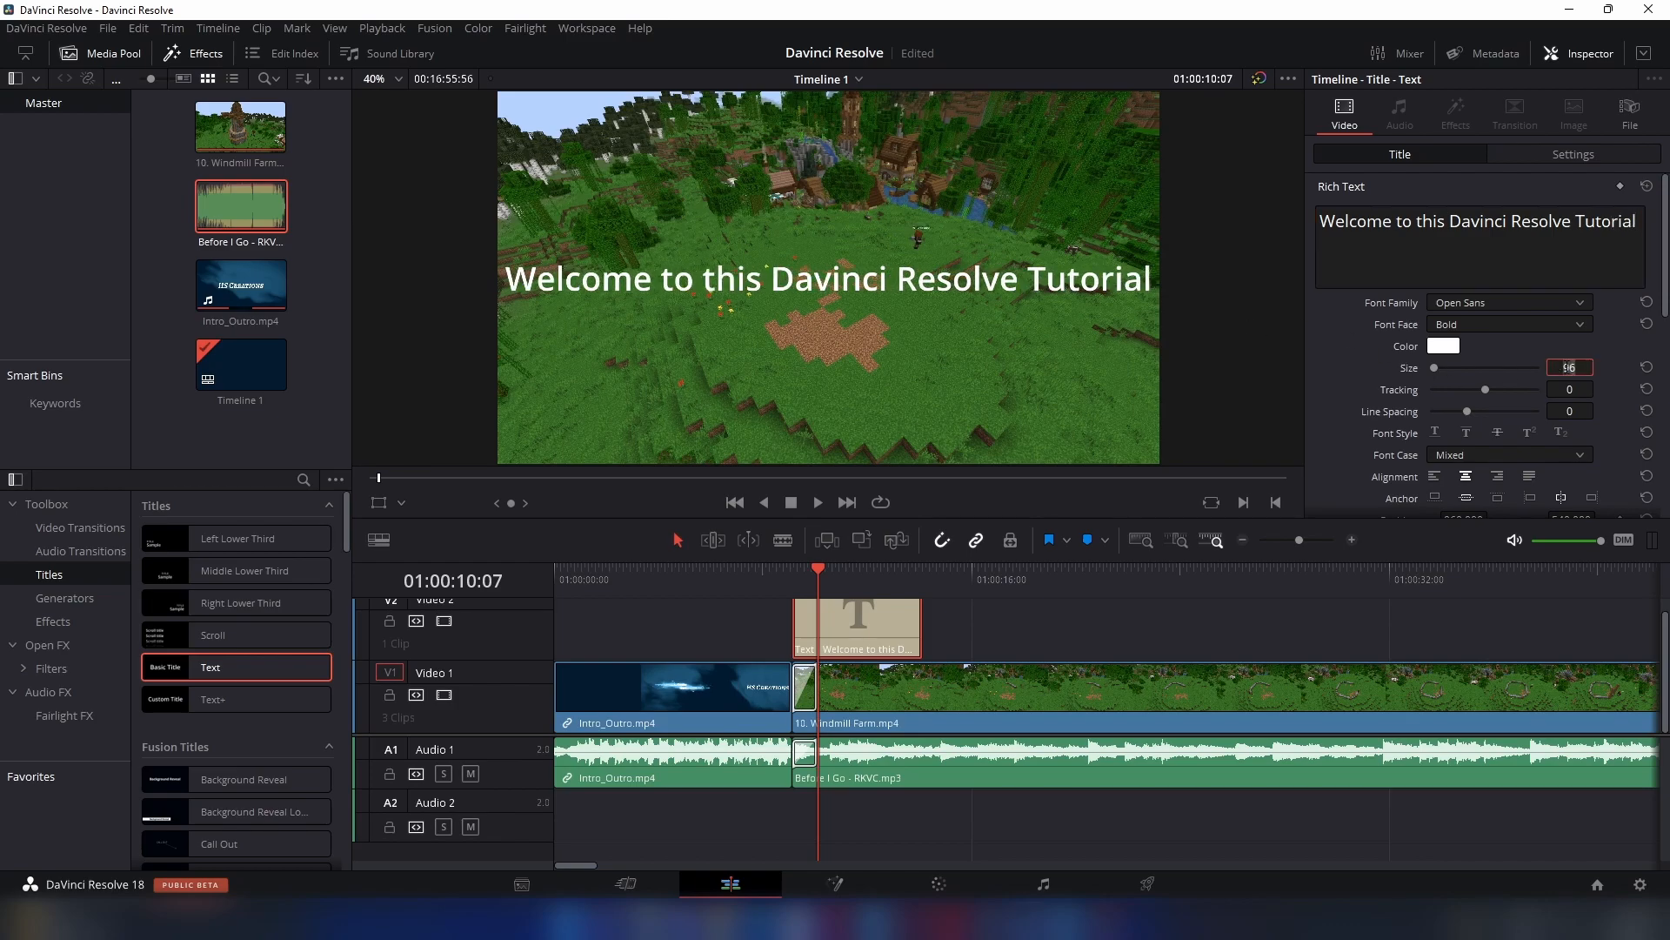
type("50")
key("Return")
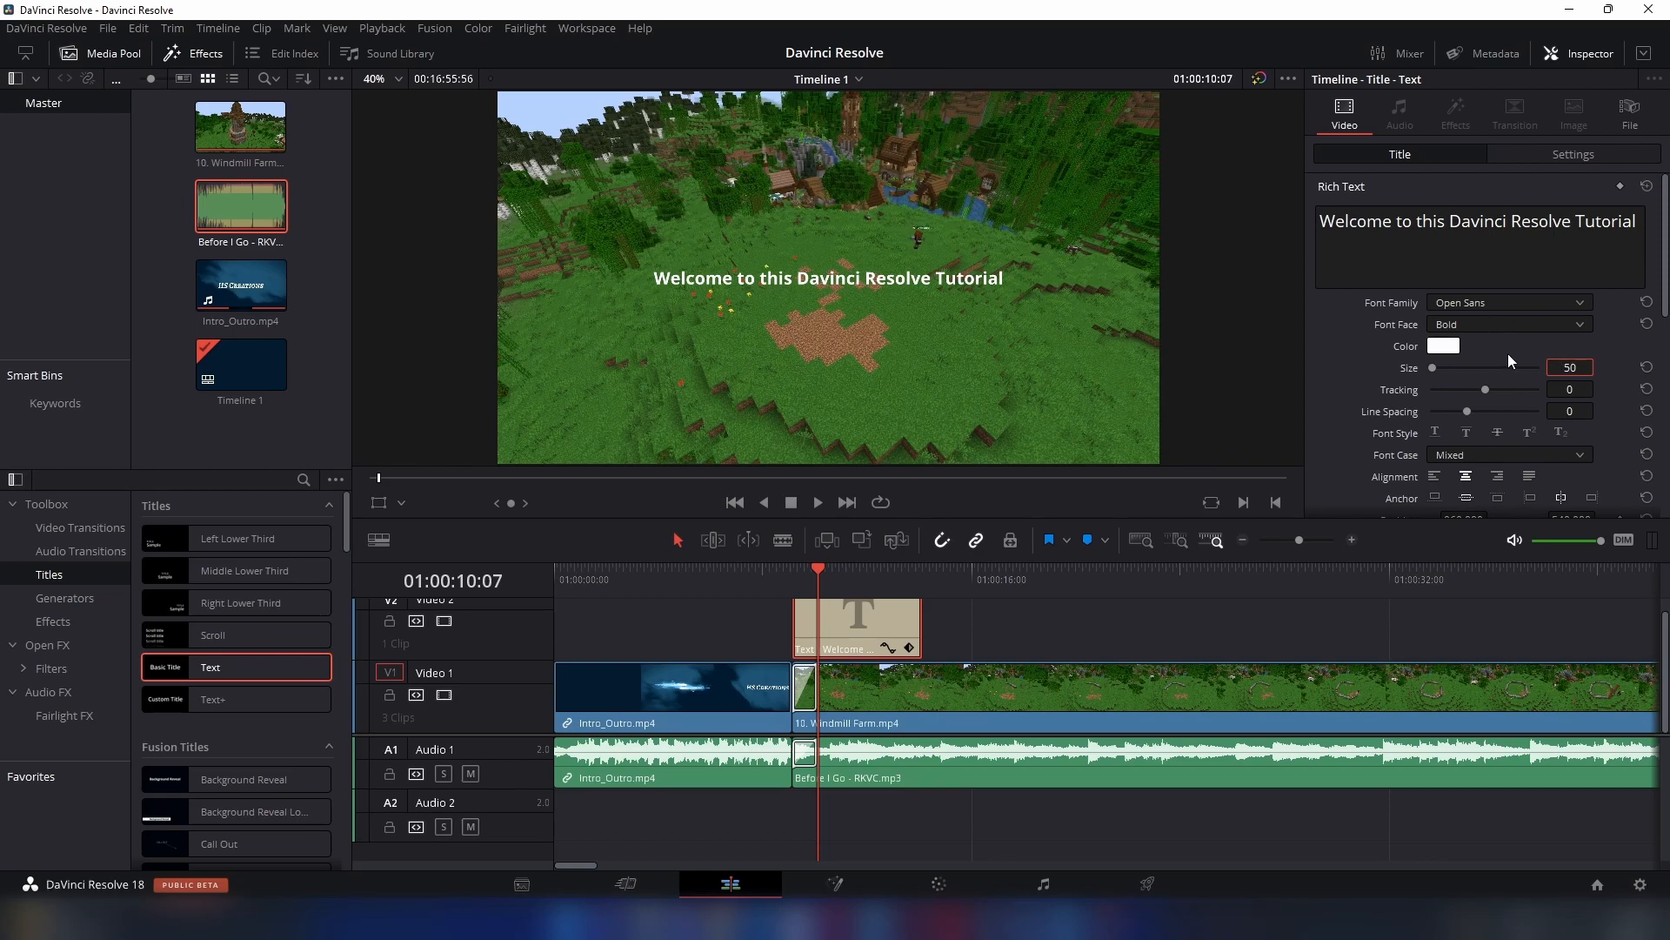
- Try a Y position of 900 for the welcome title
scroll(1533, 383, "down", 3)
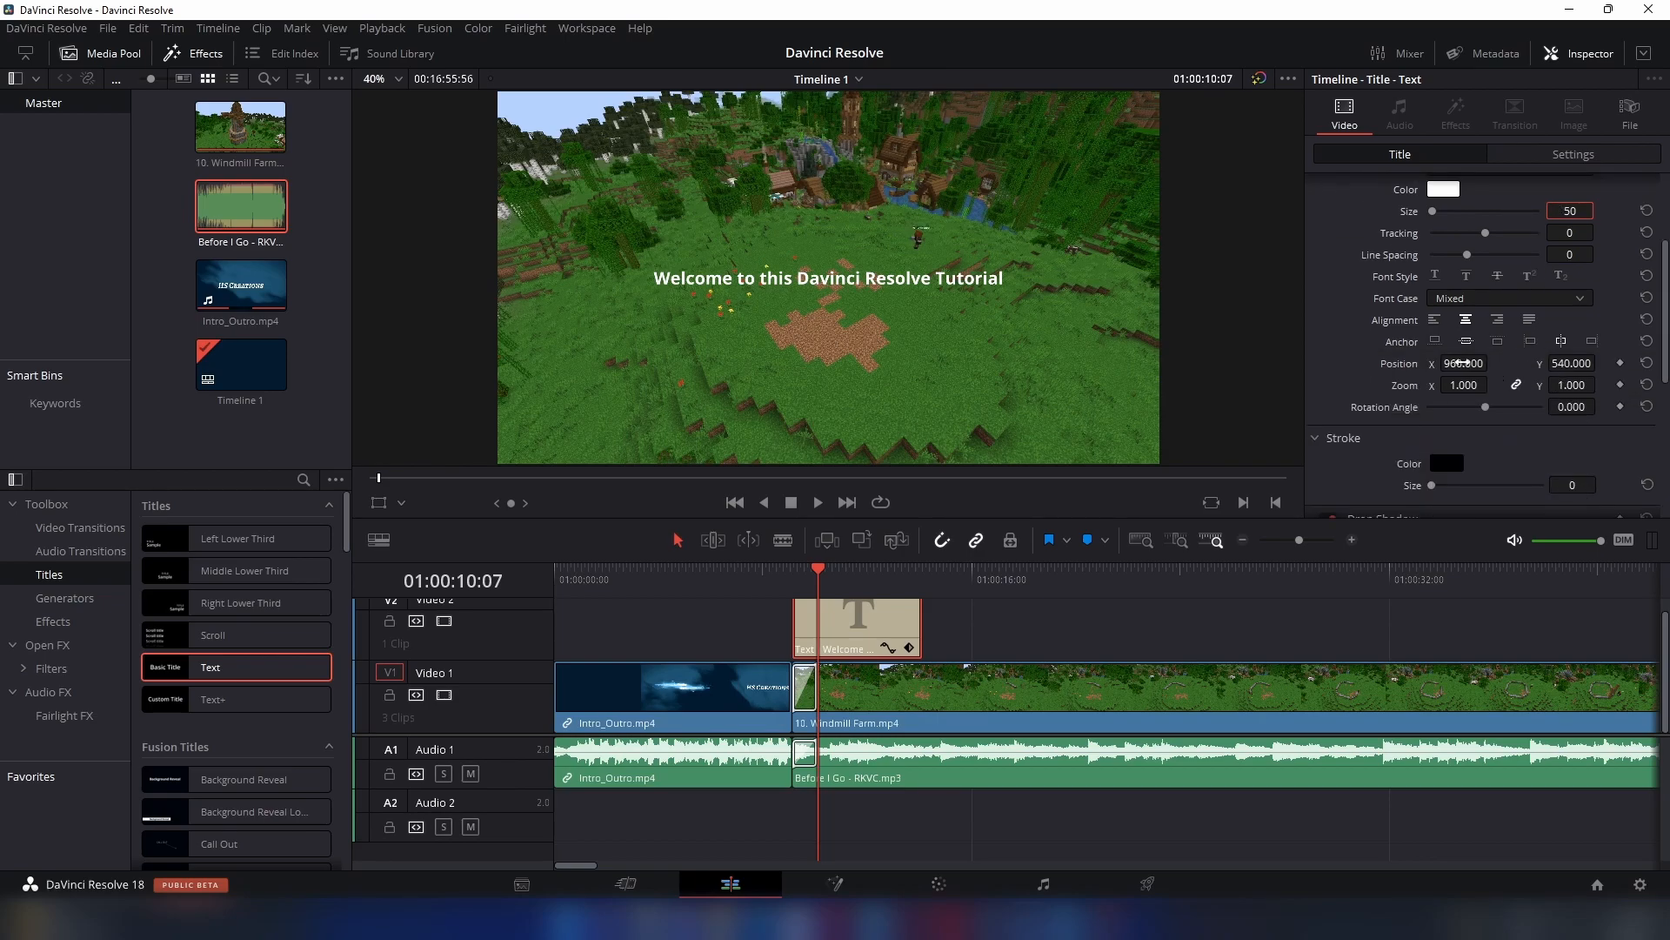
left_click(1576, 363)
type("900")
key("Return")
- Set the welcome title's Y position to 1000
left_click(1566, 365)
type("1000")
key("Return")
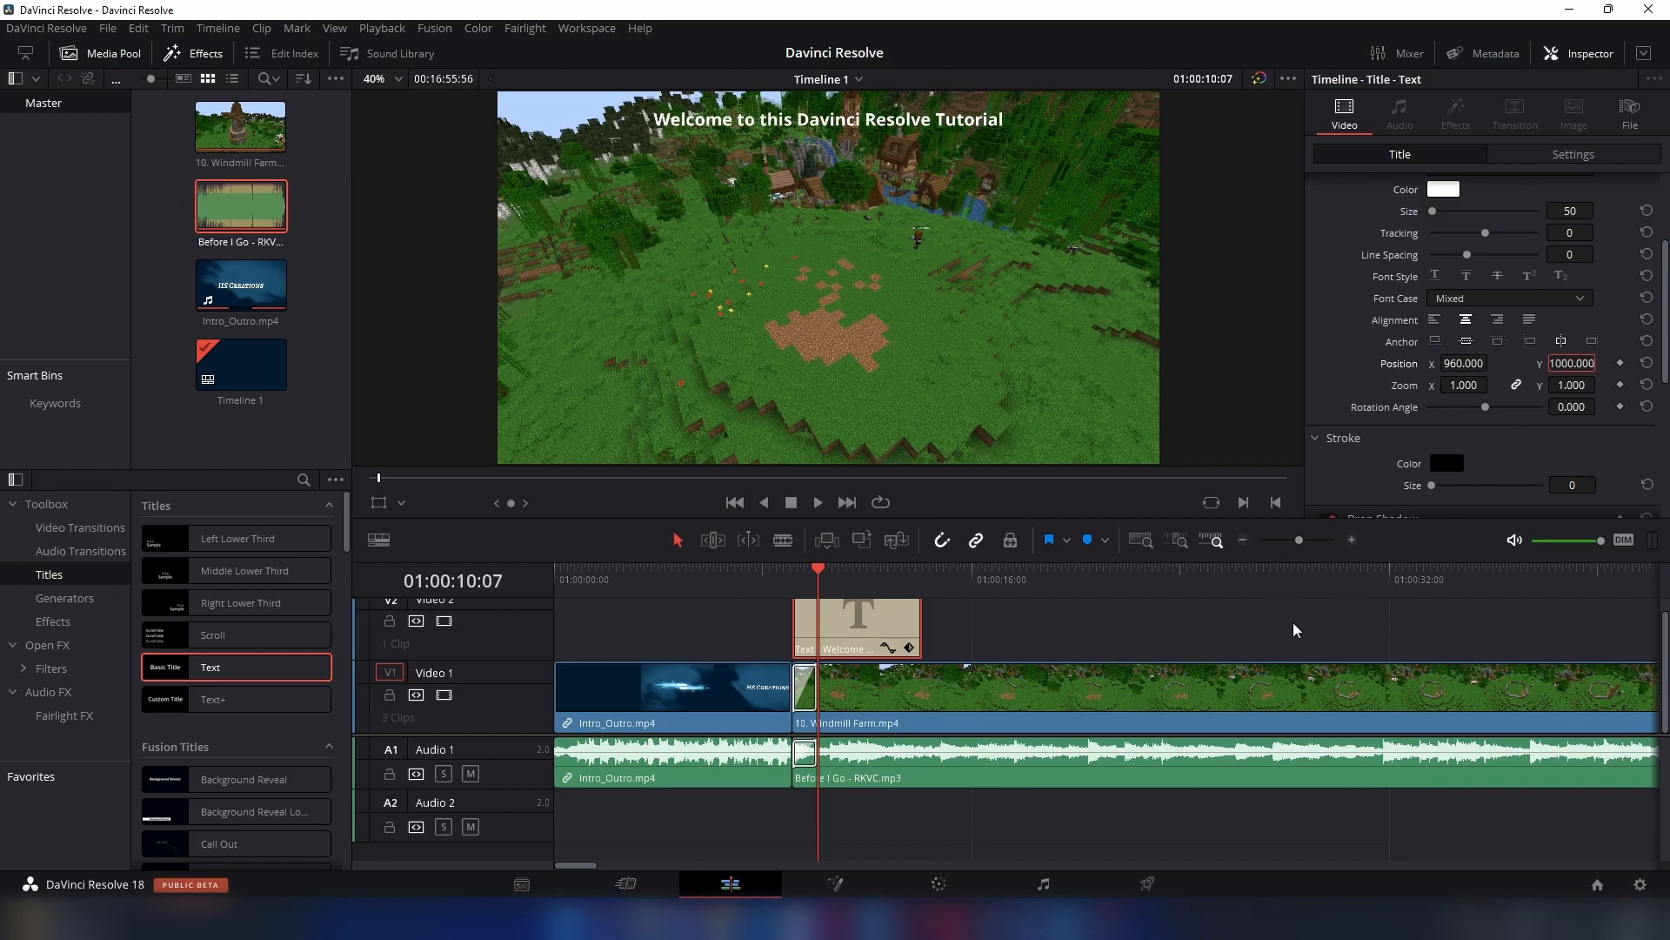
- Shorten the welcome title clip from its end to about 3 seconds and check it in the viewer
scroll(1451, 414, "up", 3)
left_click(1192, 597)
left_click(870, 594)
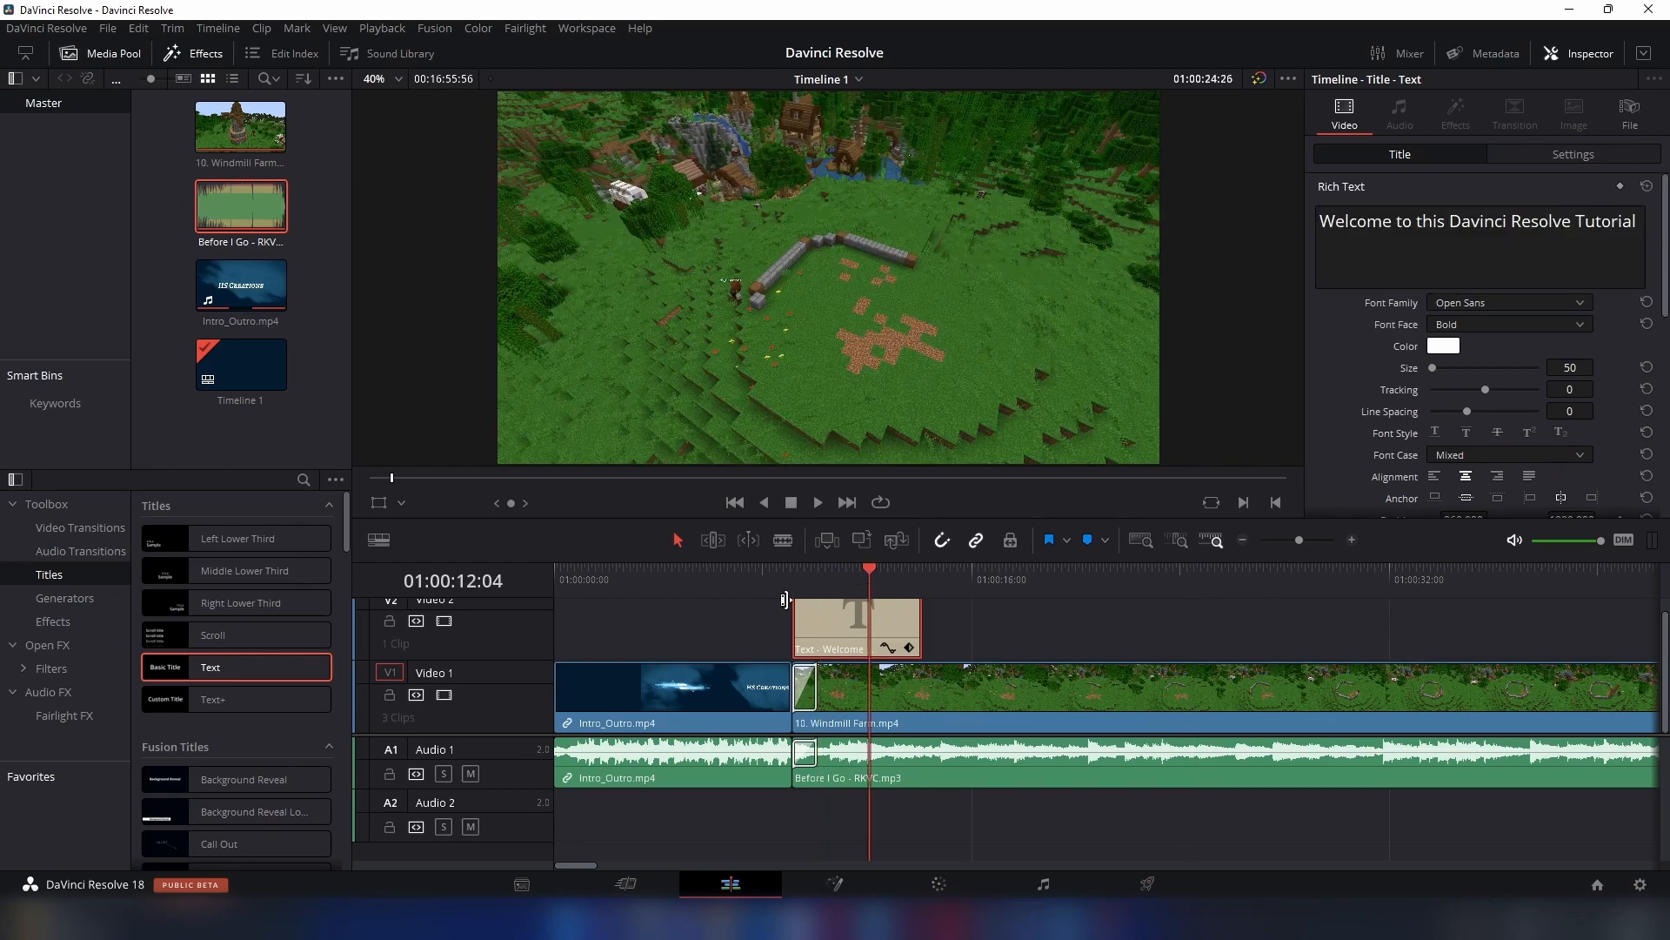
left_click(794, 593)
left_click_drag(912, 613, 884, 623)
left_click(833, 583)
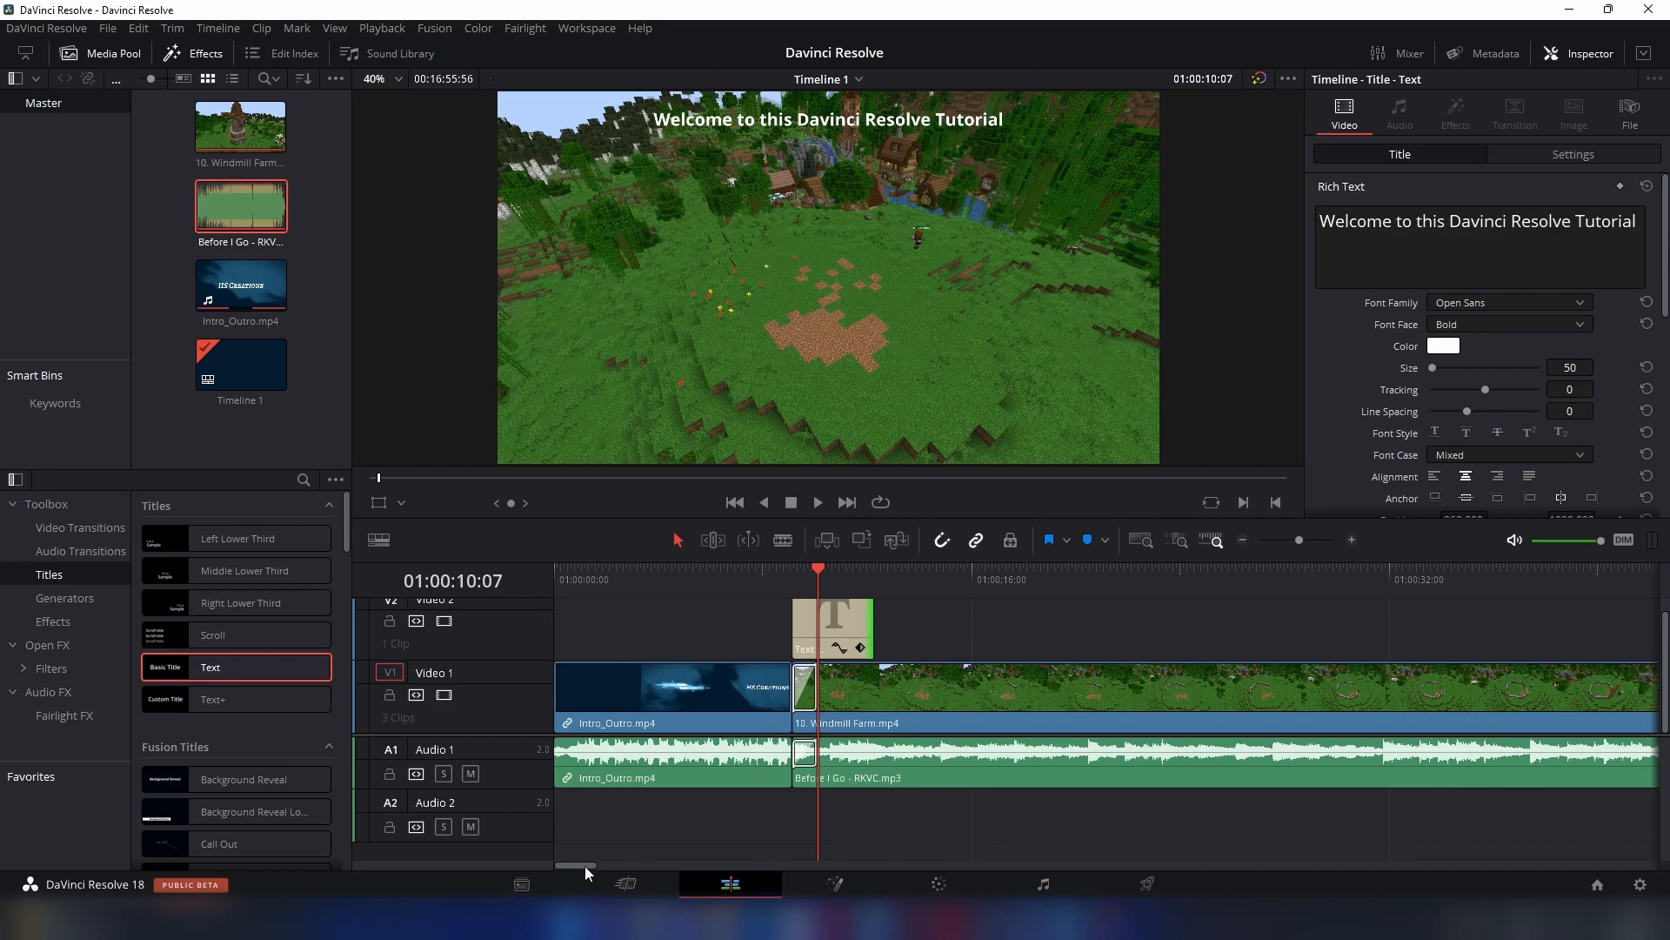
- Copy the welcome title to Video 2 near the outro and align its end with the end of the Windmill Farm clip
left_click(928, 620)
left_click(848, 624)
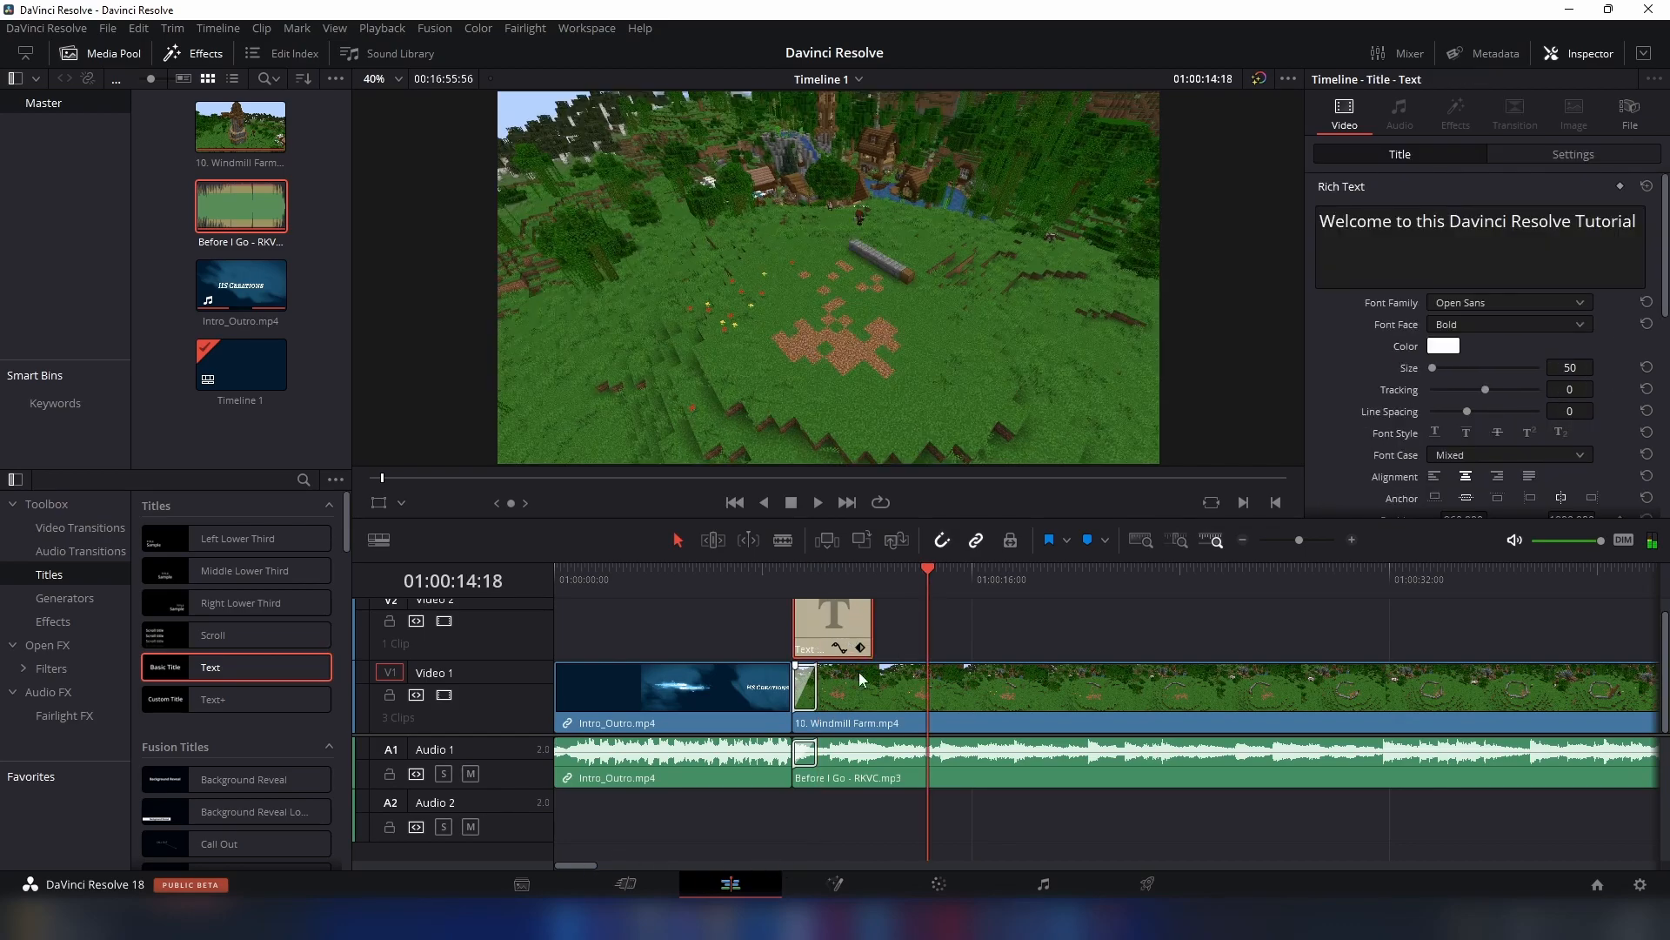
left_click_drag(566, 863, 1598, 870)
left_click(1550, 579)
left_click(1215, 606)
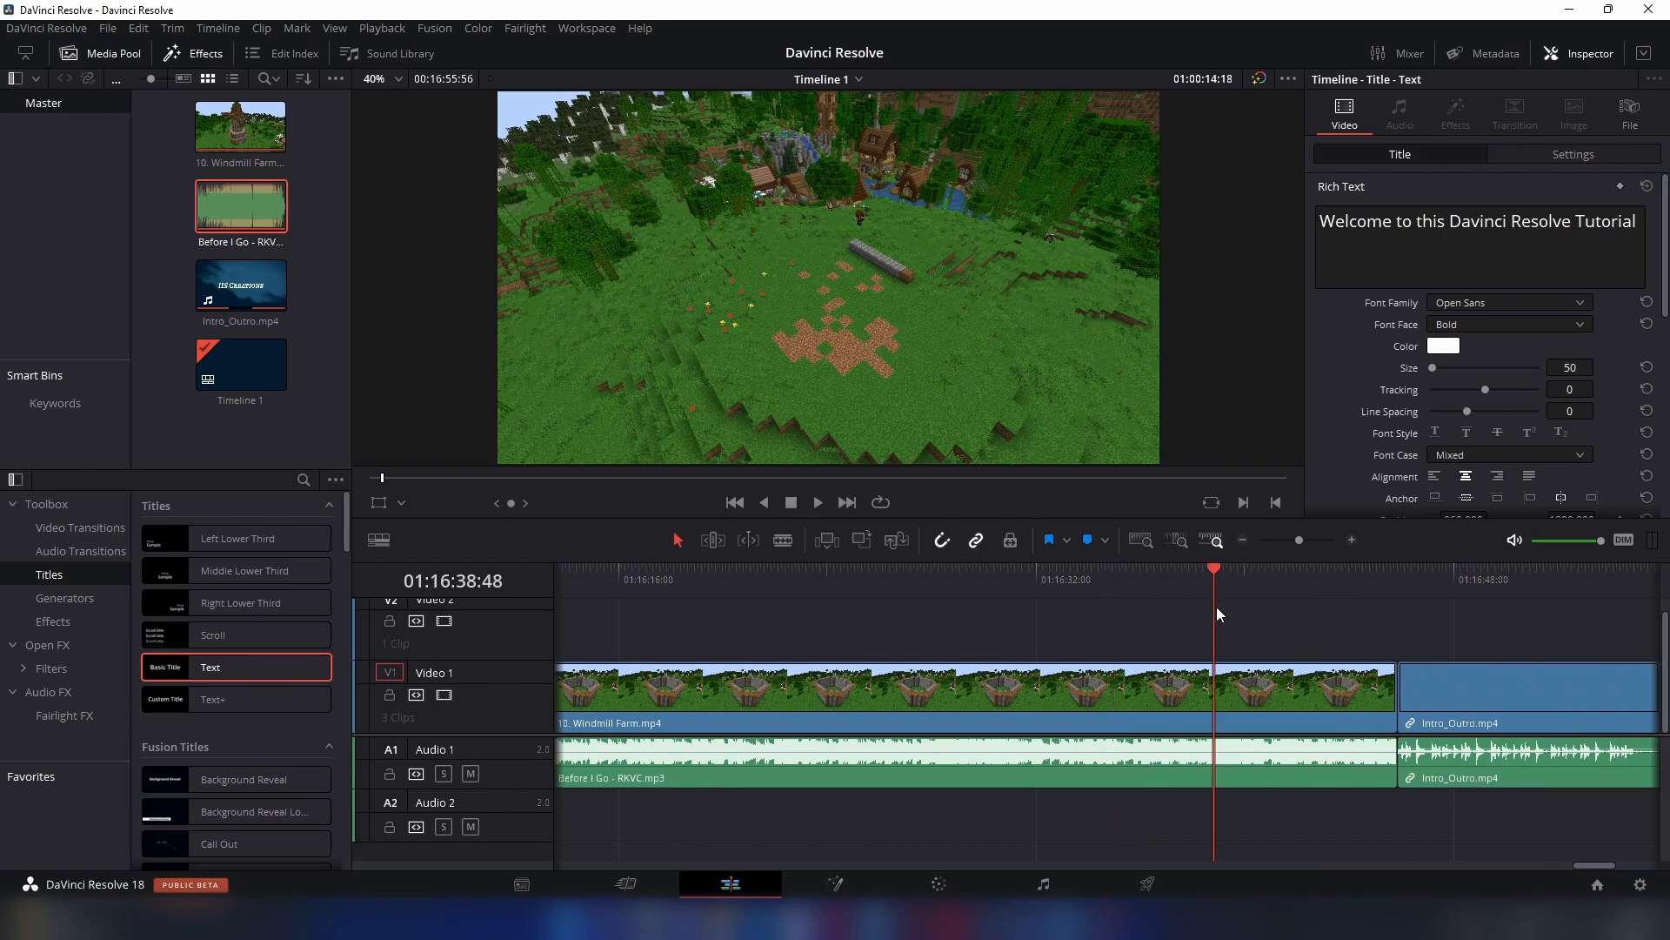
key("ctrl+v")
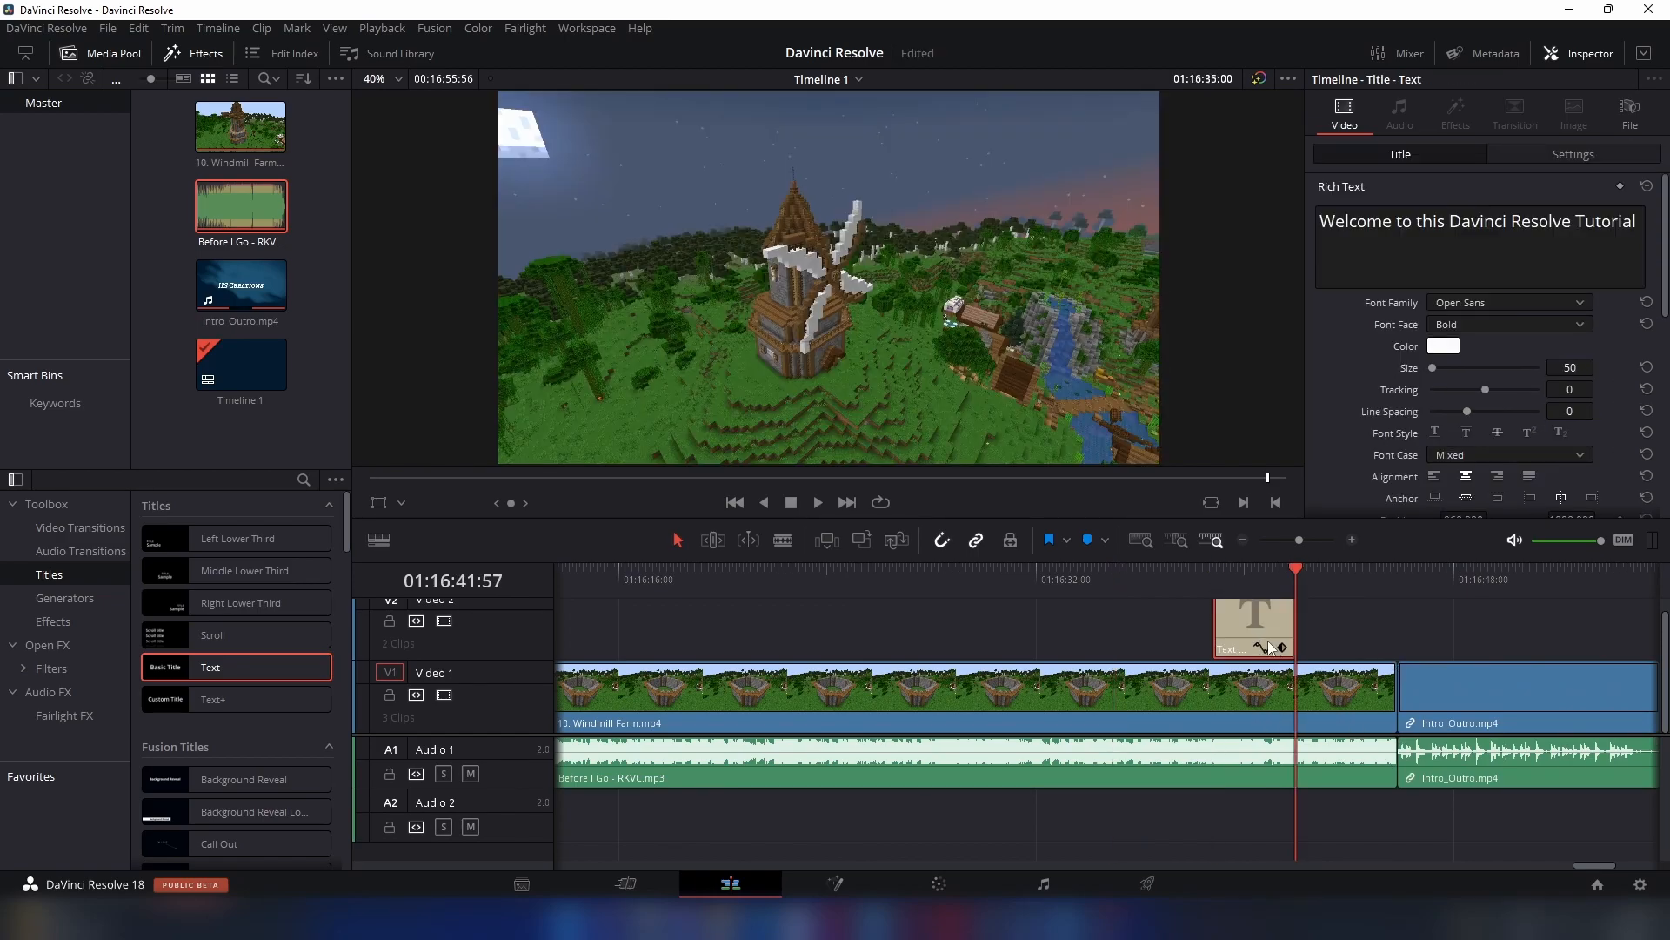
left_click_drag(1254, 619, 1328, 583)
- Change the copied title's text to "Thanks for watching this video !"
left_click(1319, 572)
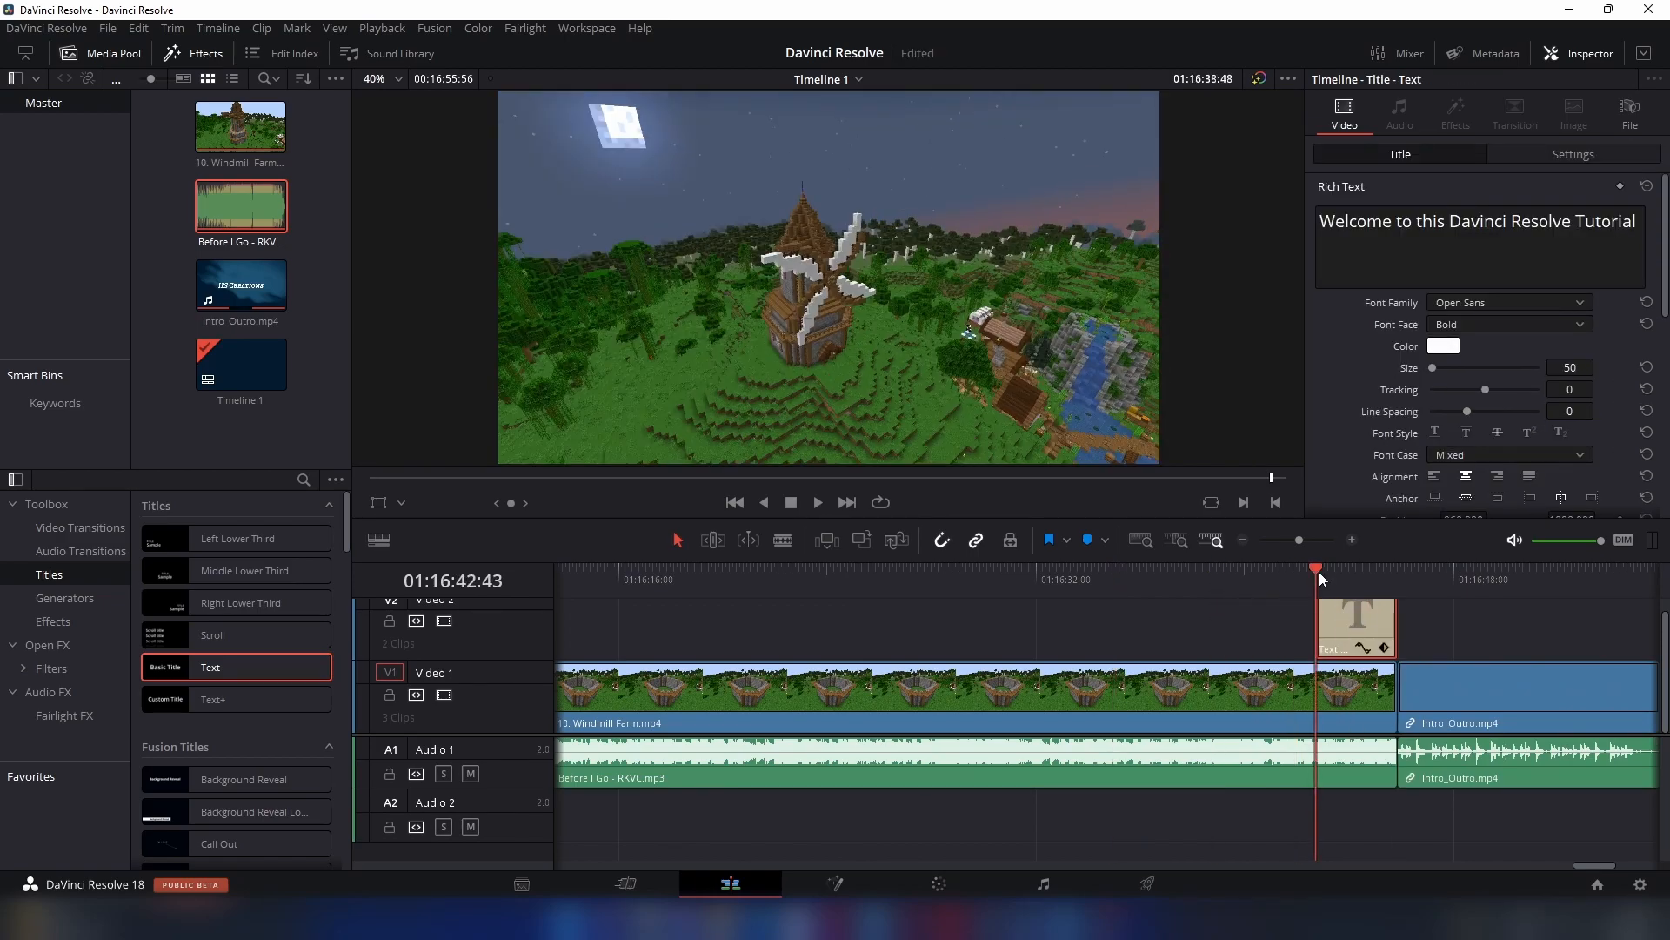
left_click(1347, 578)
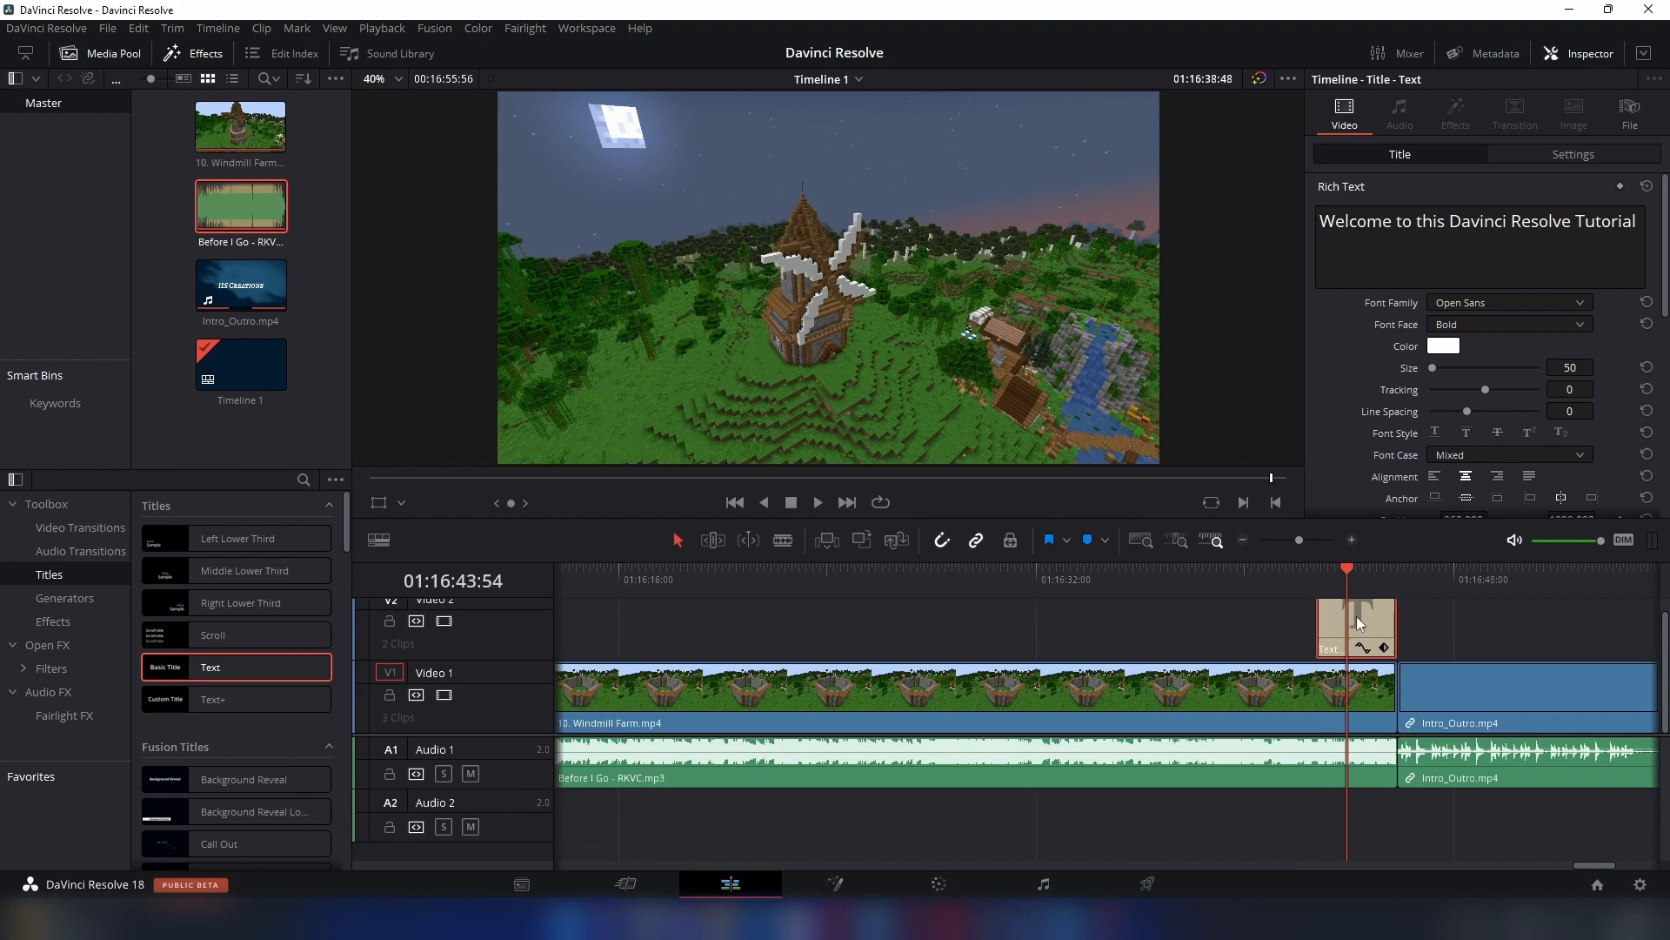
left_click_drag(1334, 221, 1617, 239)
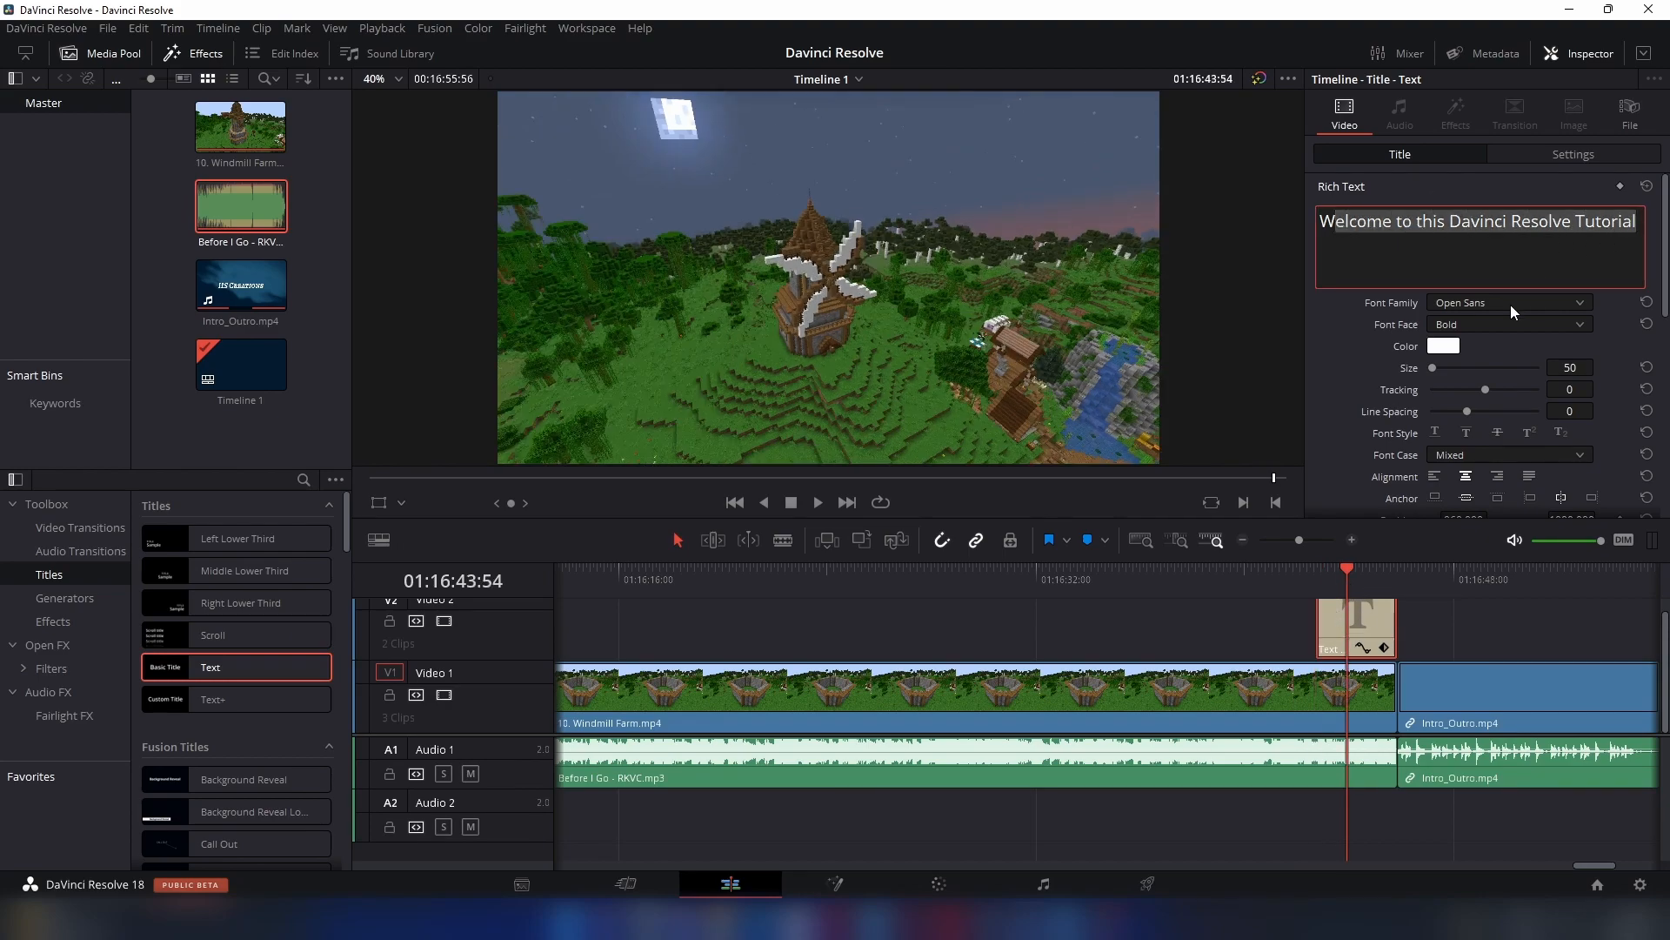
key("BackSpace")
key("BackSpace")
type("Thanks for watching this video")
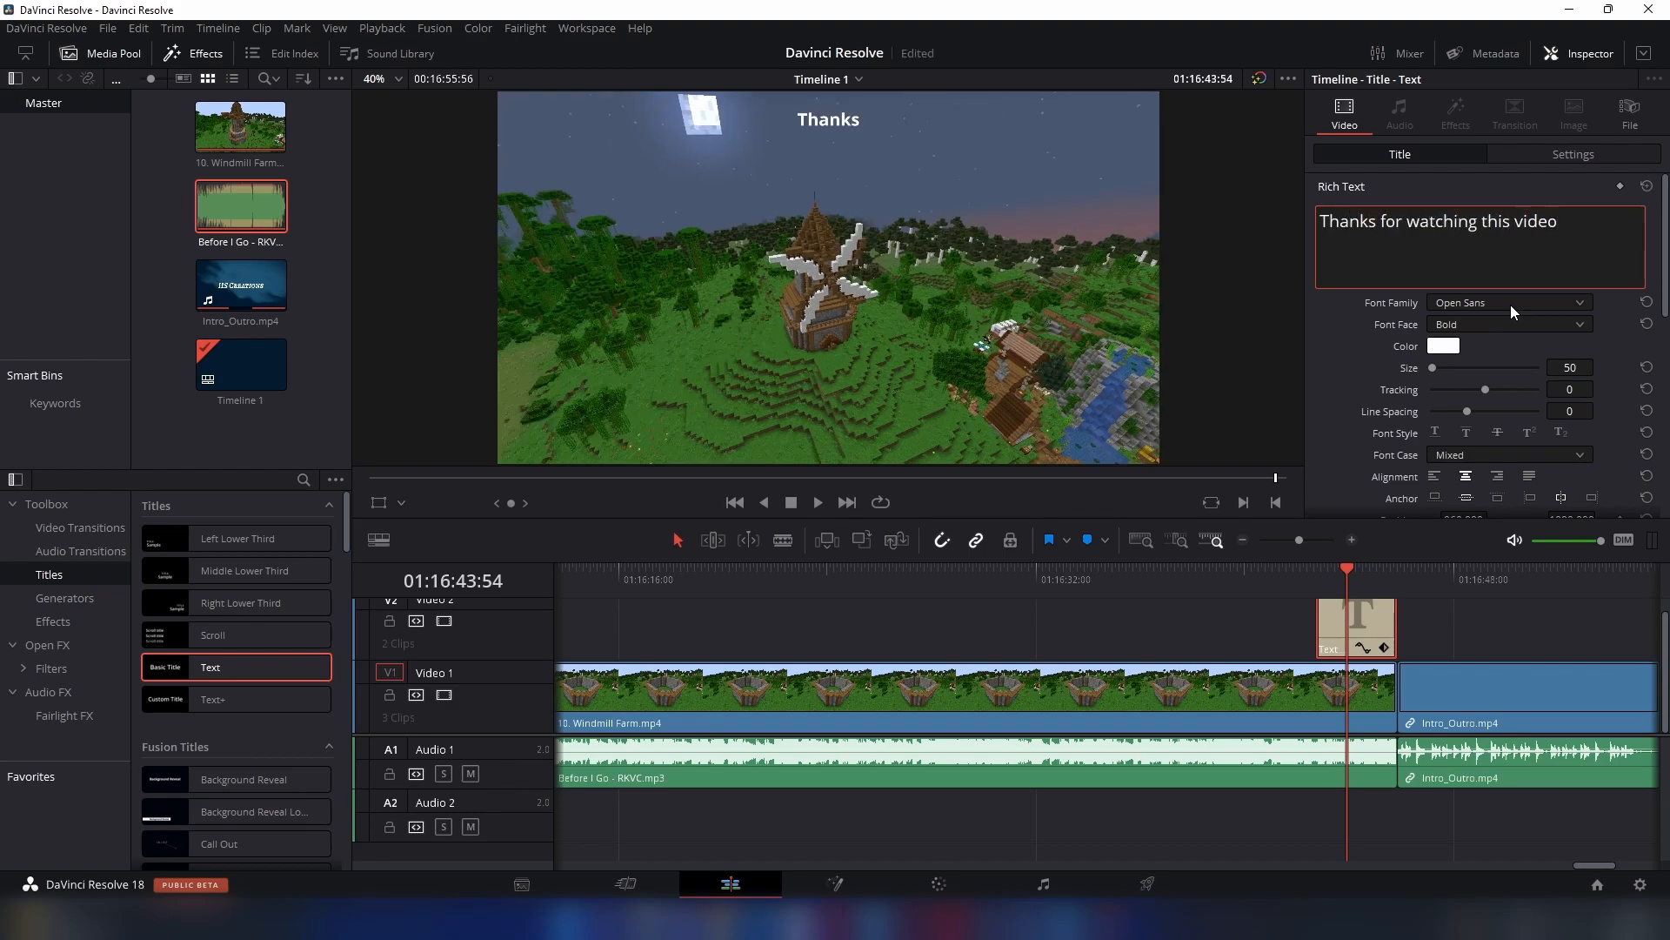
type(" !")
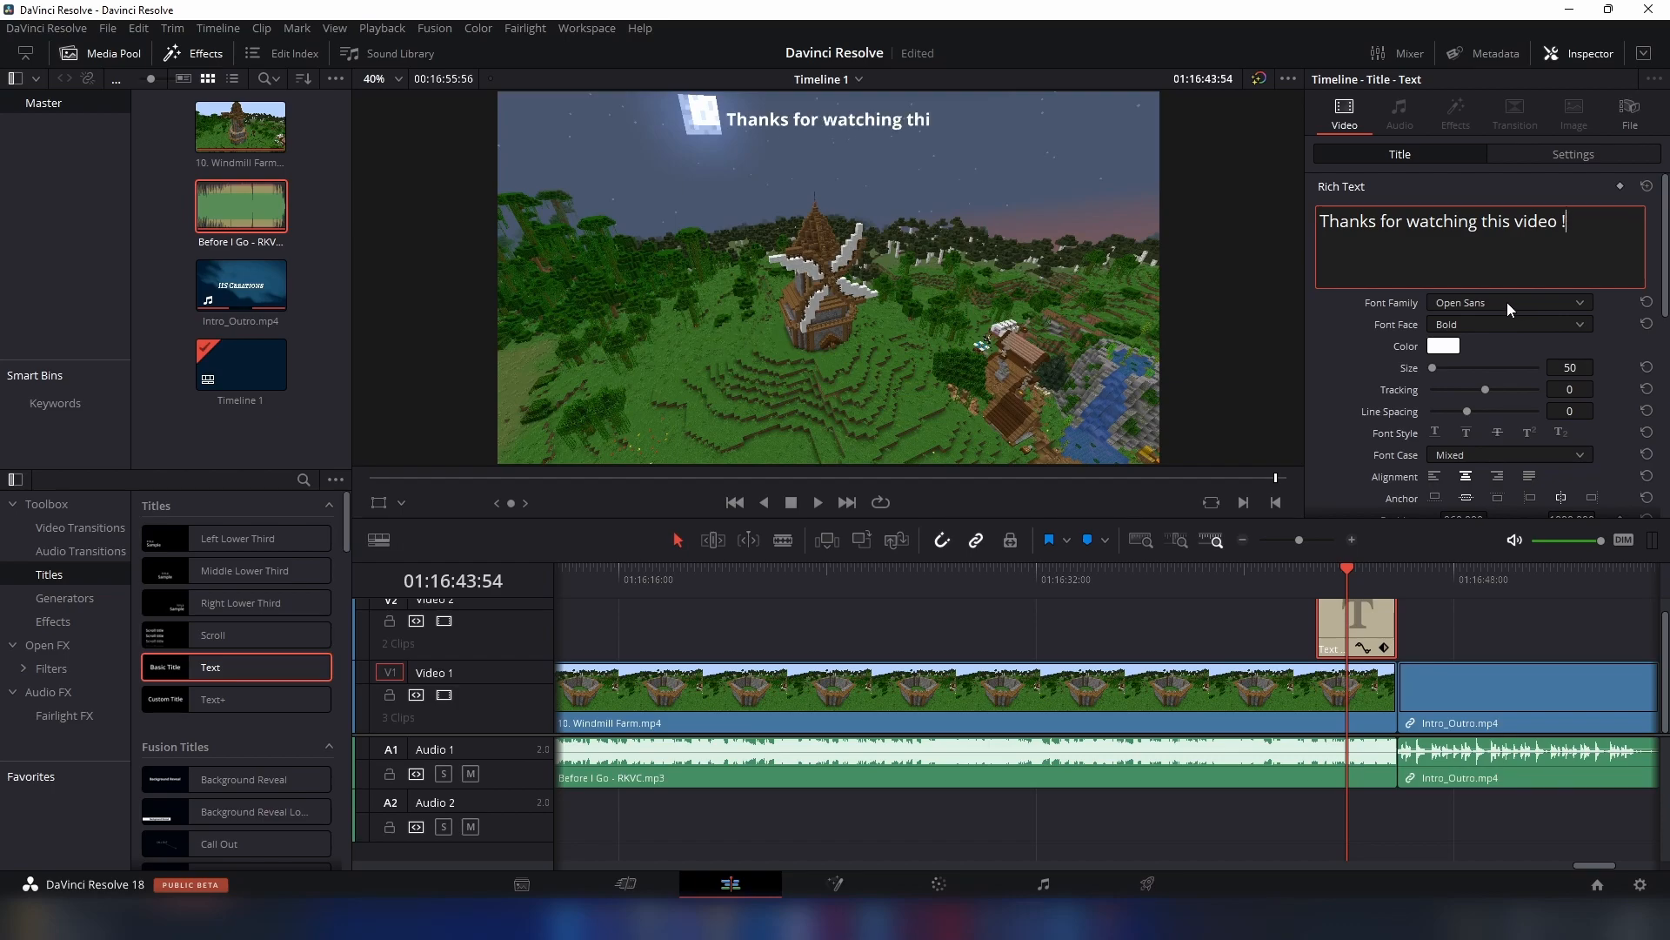
left_click(1443, 615)
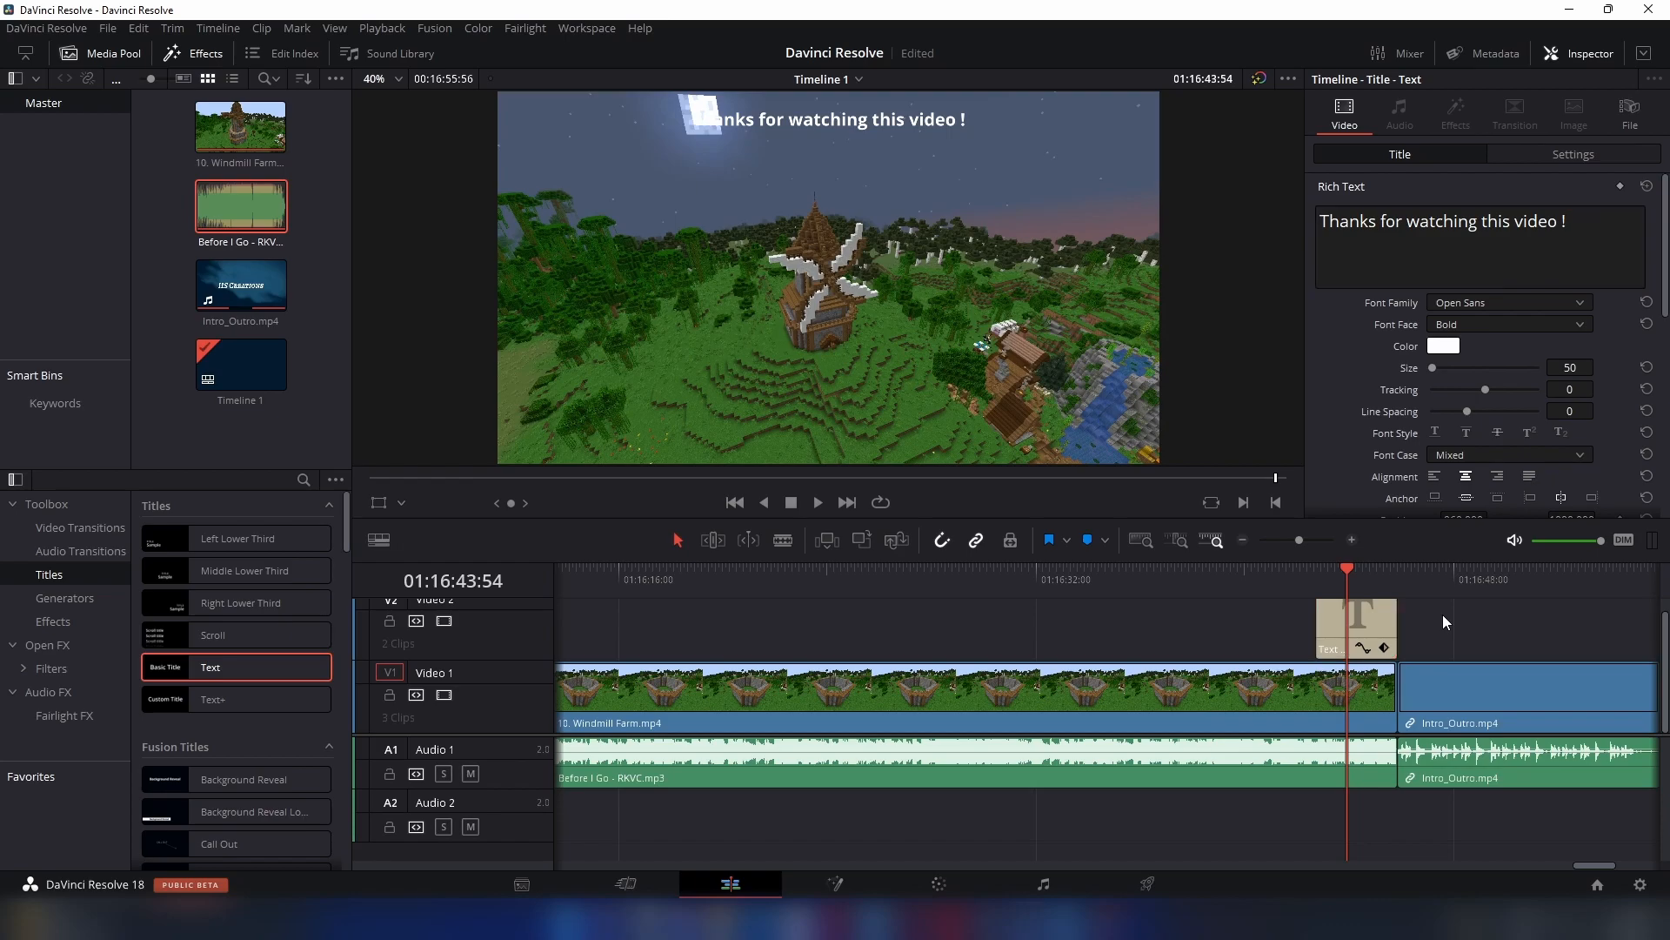
- Play the timeline from 01:16:39:40 through the closing title into the outro
left_click(1235, 582)
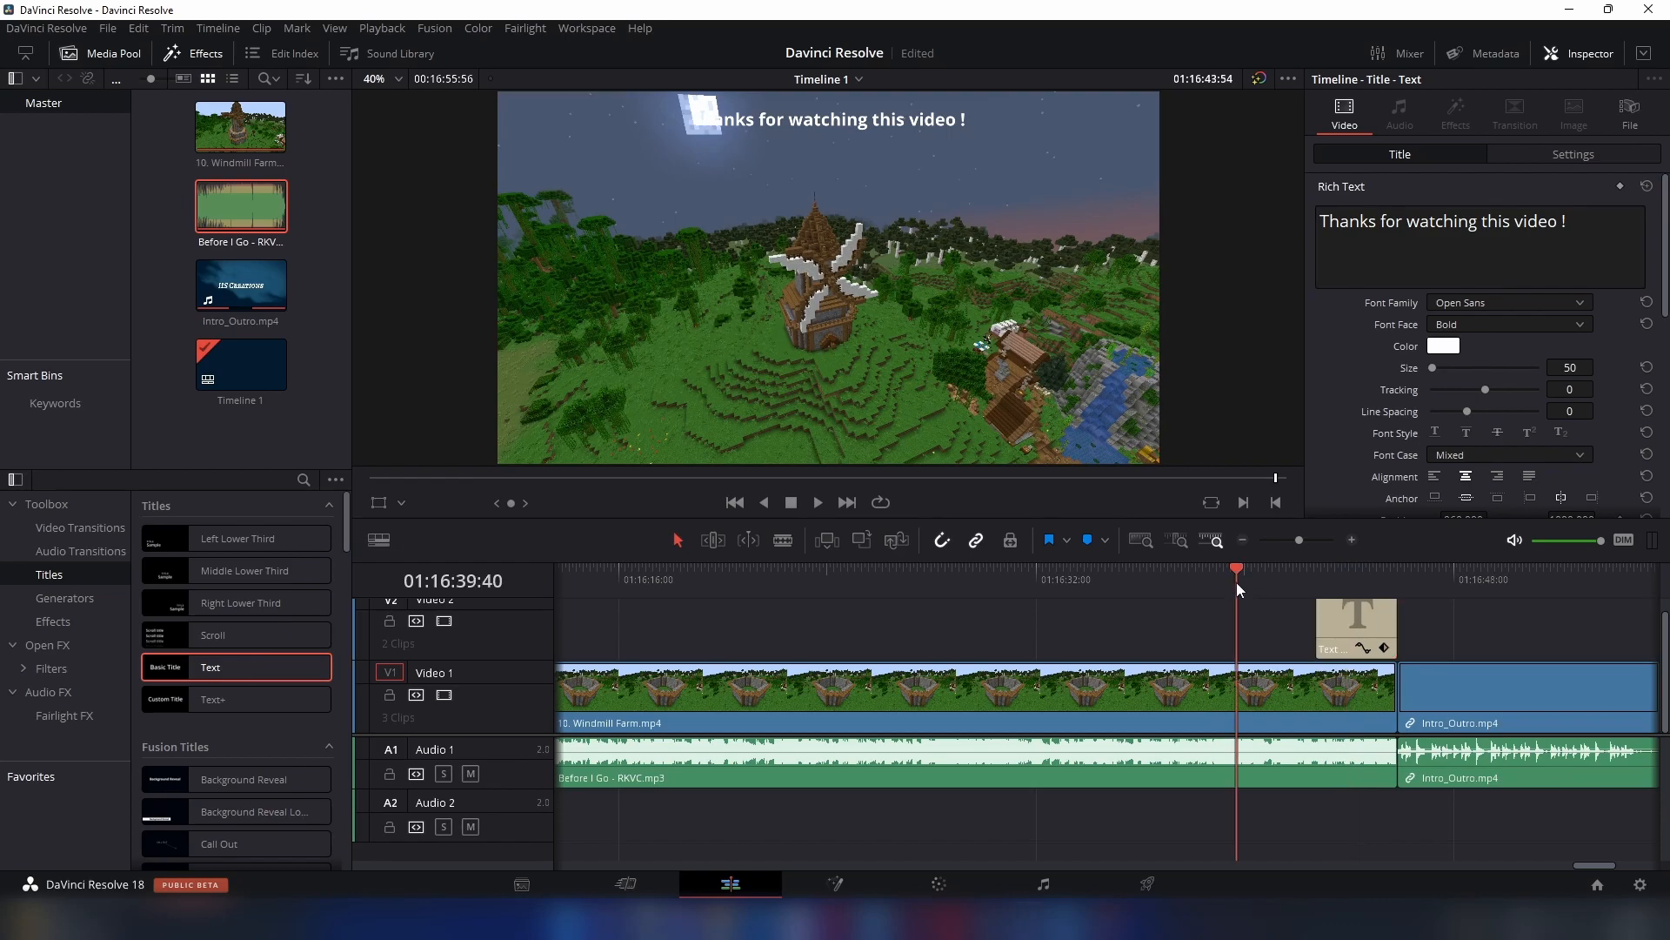
left_click(813, 503)
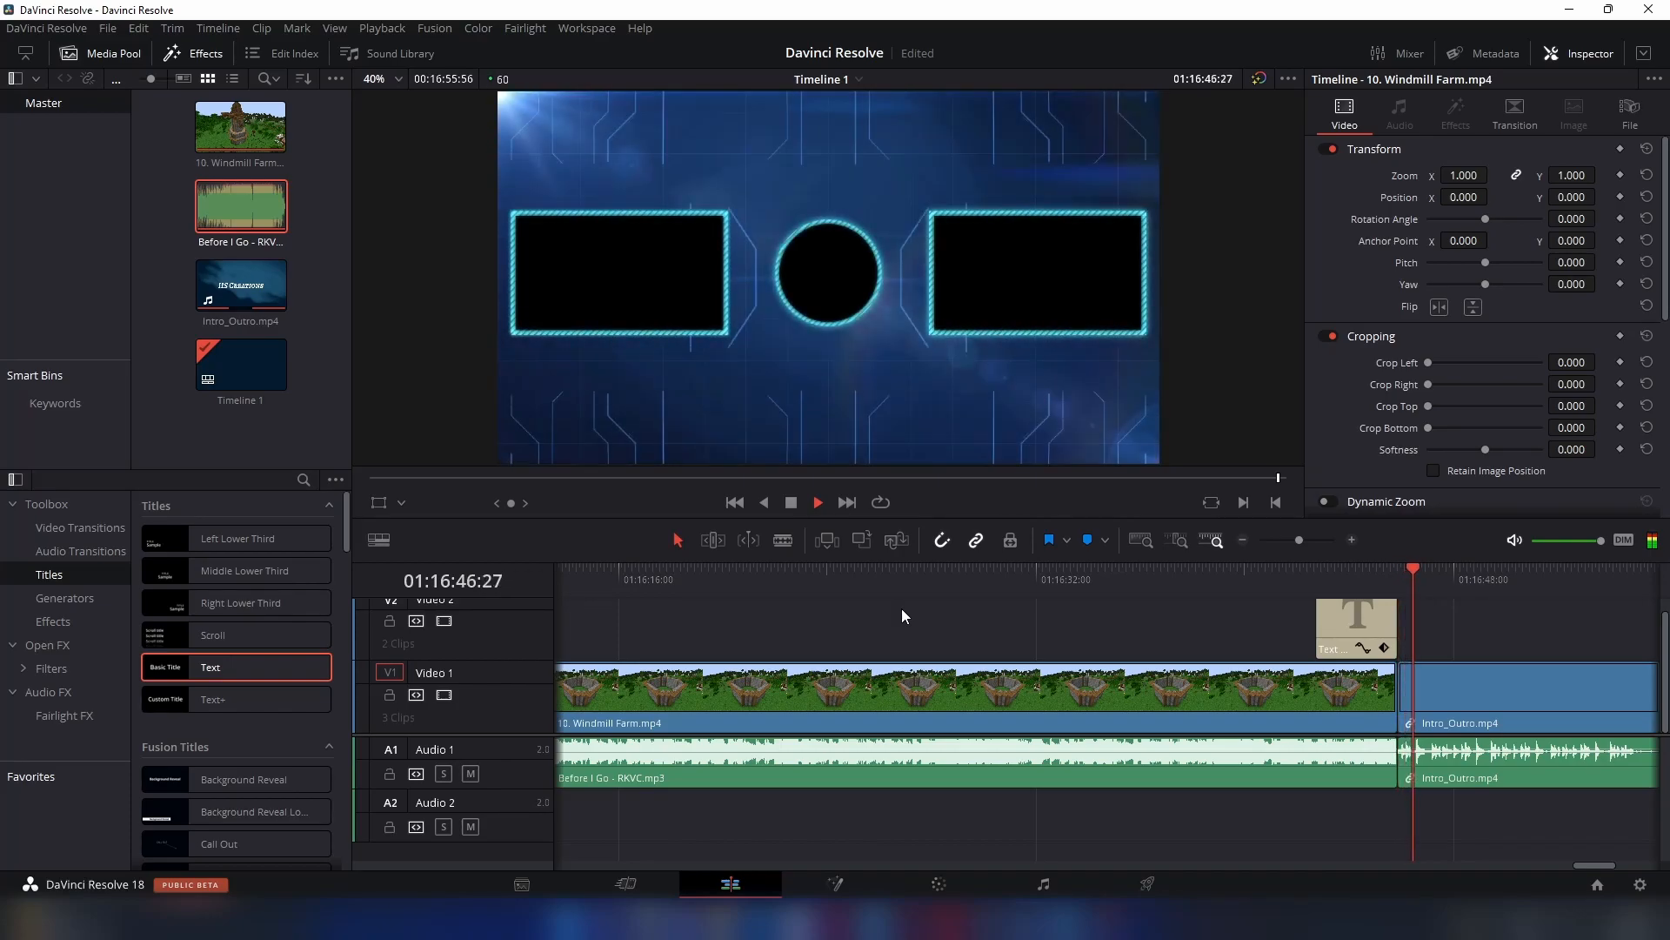
left_click(791, 502)
- Add a Cross Fade -3 dB at the end of the music and a Cross Dissolve at the end of the Windmill Farm clip
left_click(80, 551)
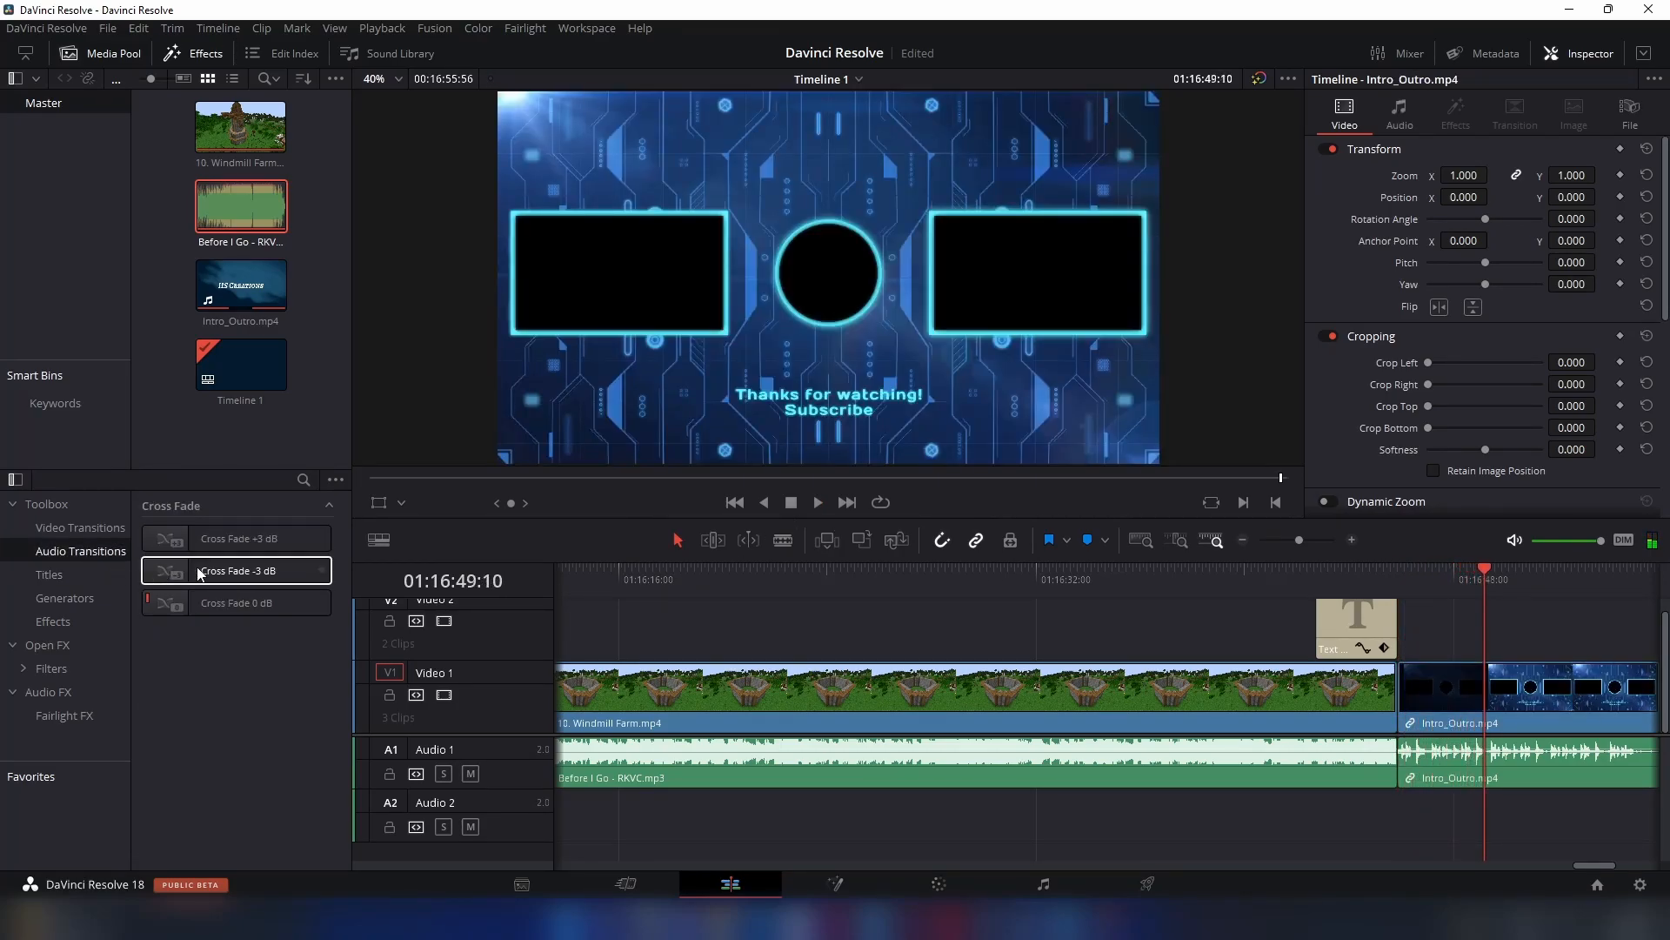
left_click_drag(247, 574, 1379, 752)
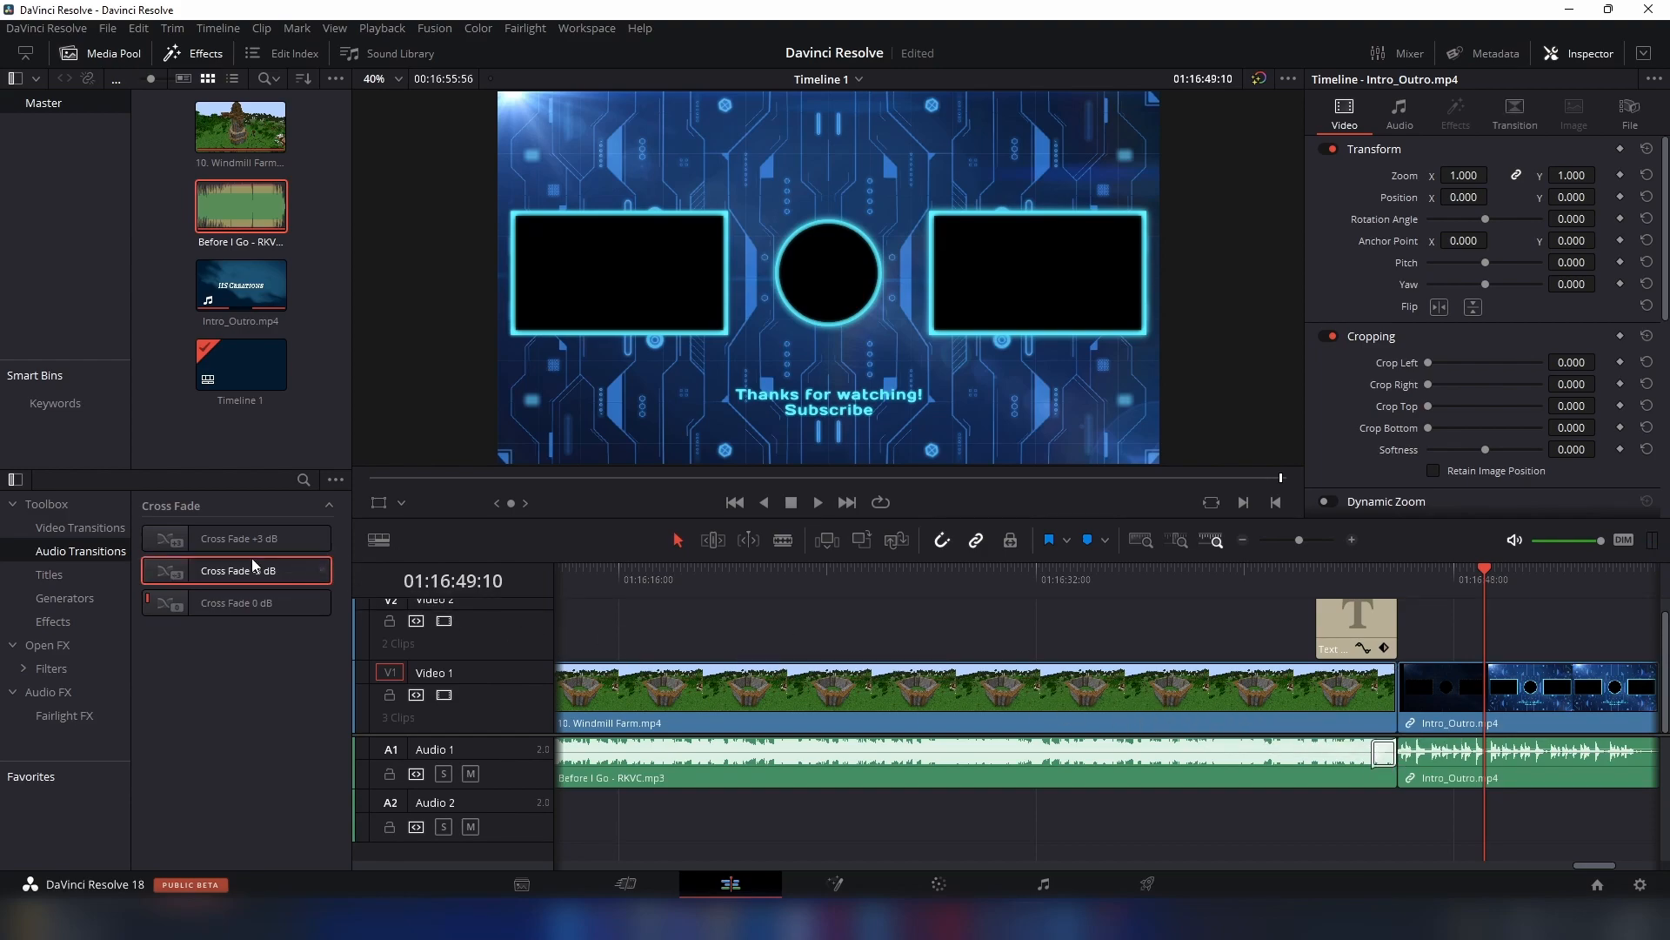
left_click(47, 528)
left_click_drag(246, 602, 1442, 703)
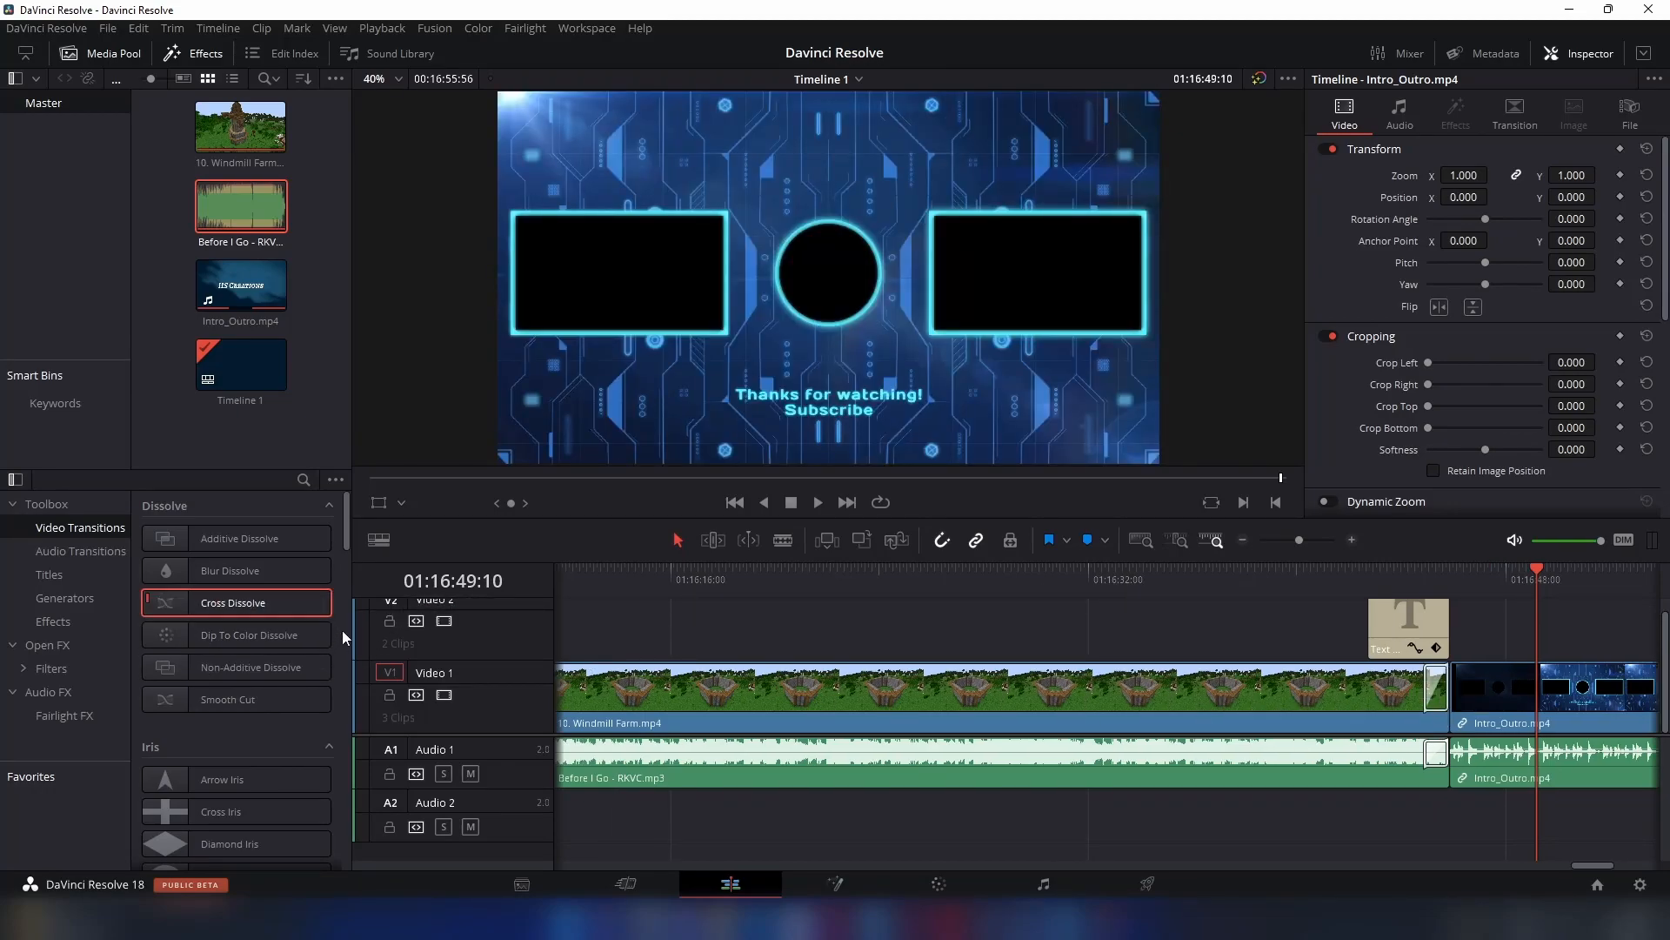
- Look over the outro clip on the Fusion and Color pages and briefly check the gallery's album list
left_click(837, 889)
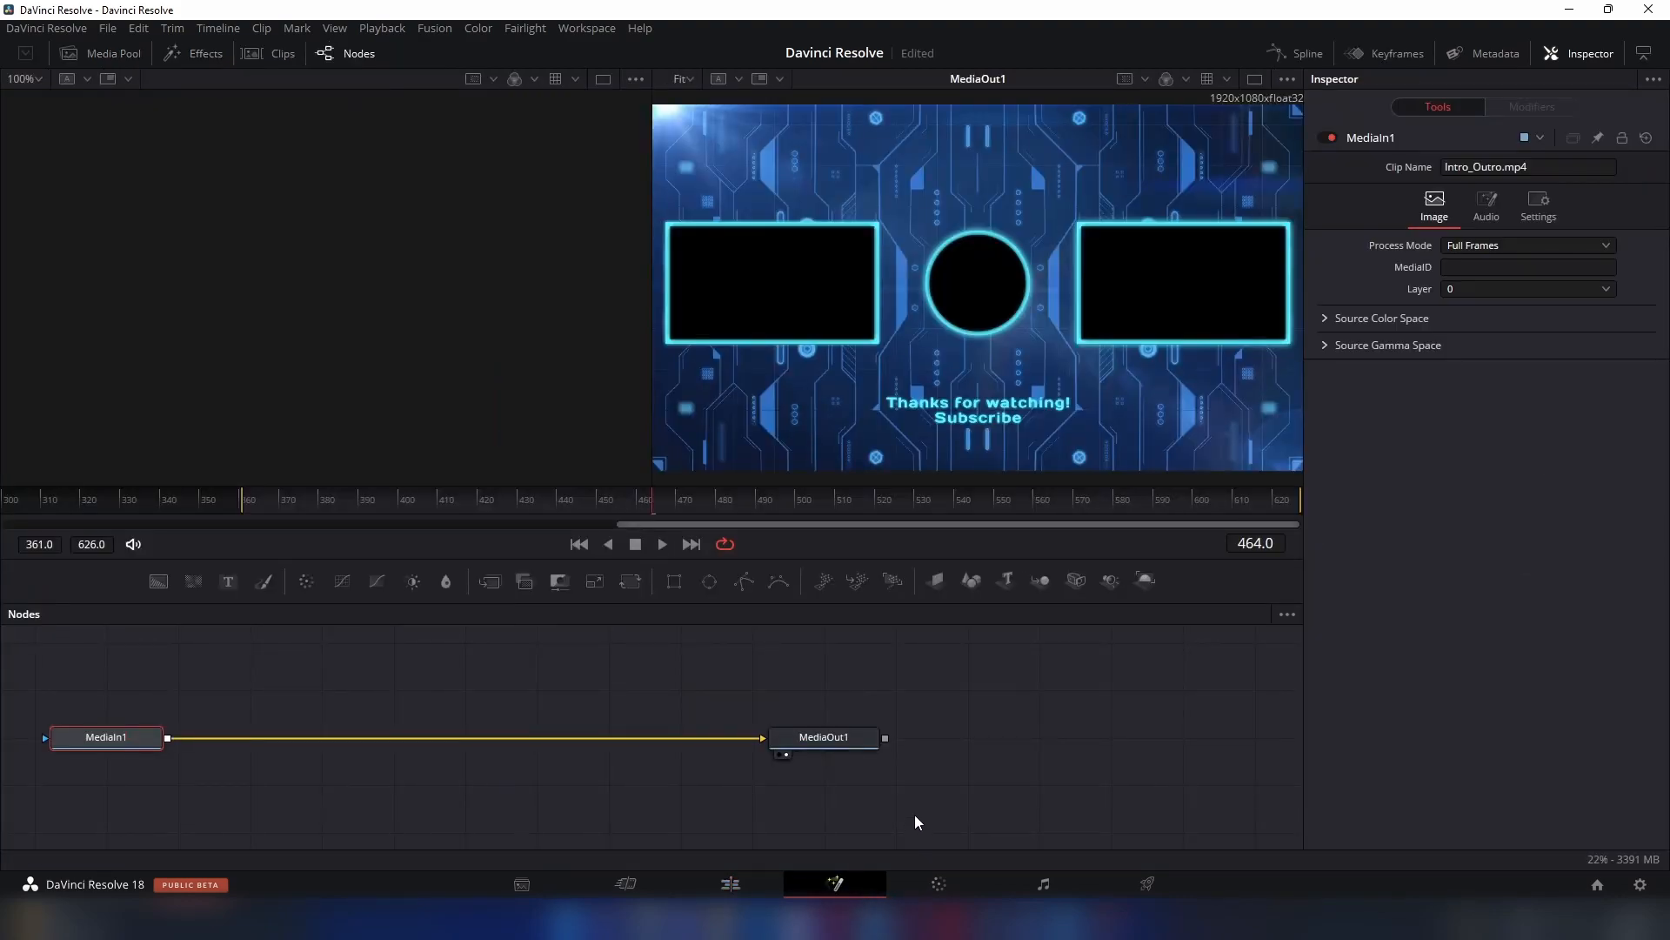
left_click(912, 889)
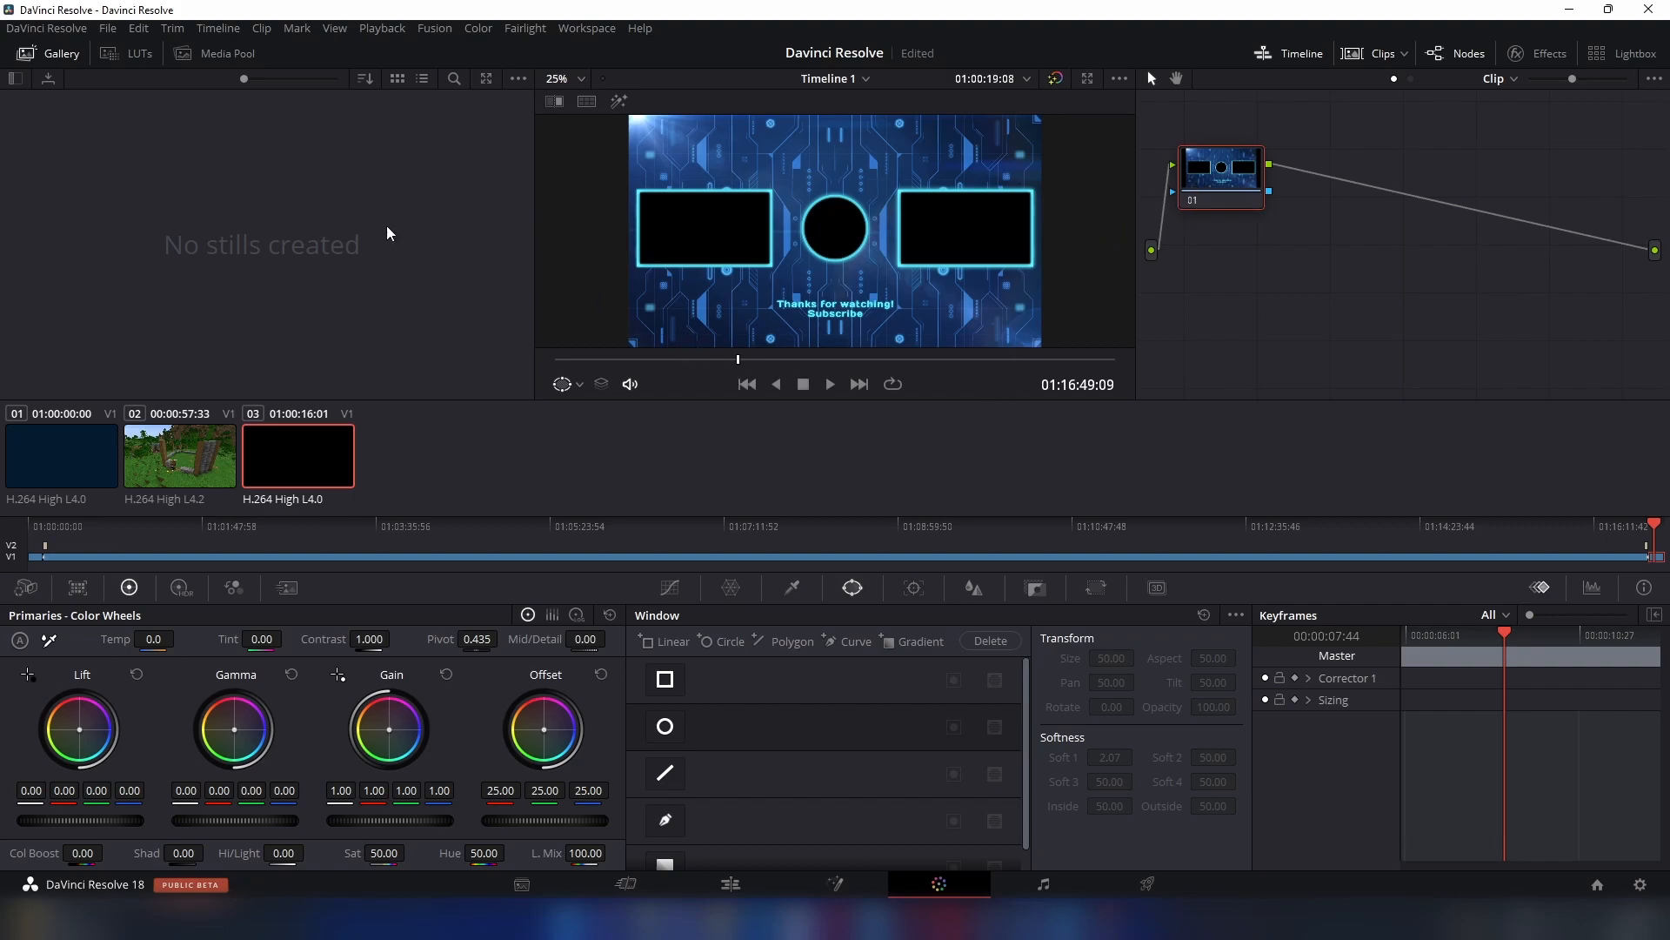
left_click(21, 79)
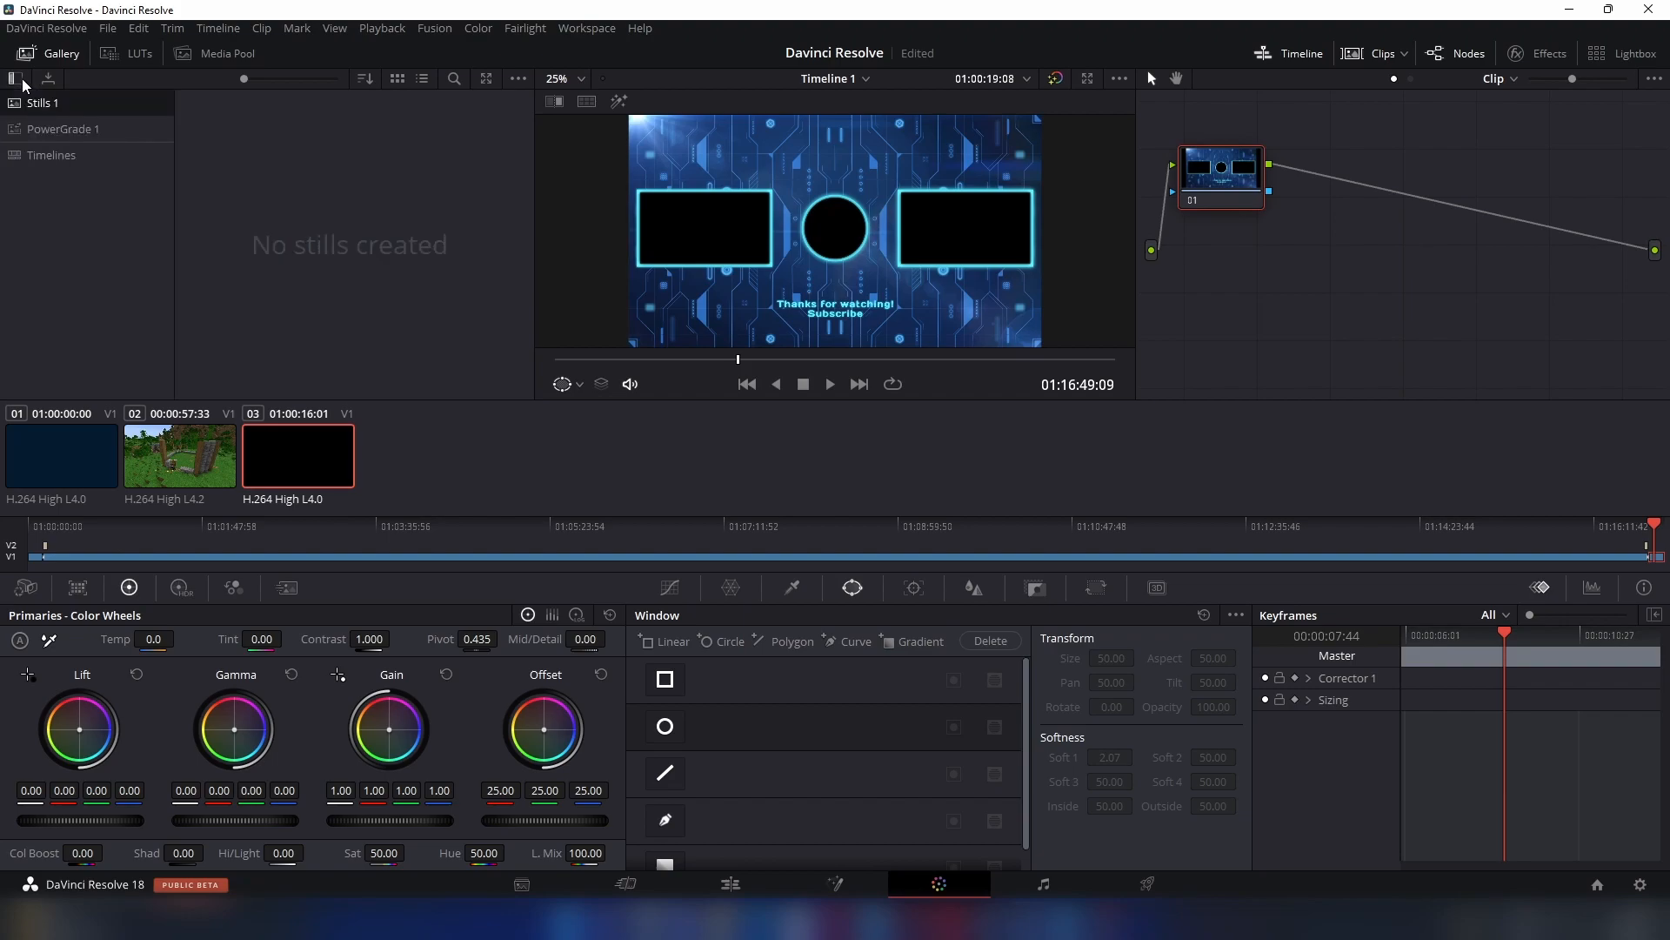
left_click(23, 81)
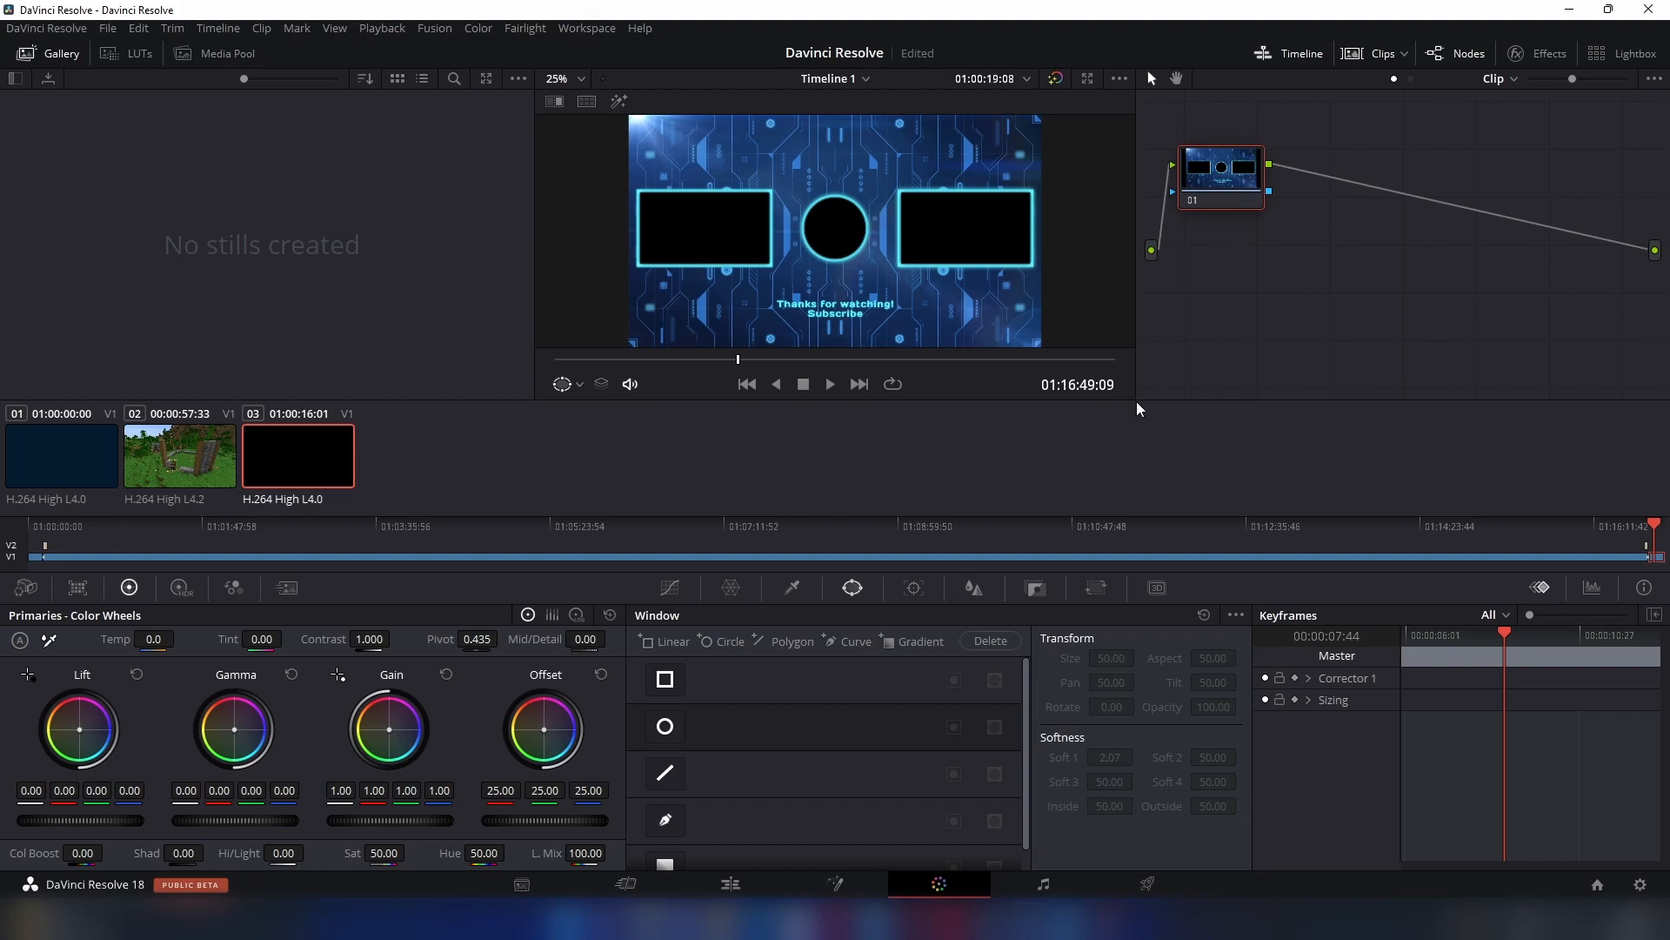
- Widen the Color viewer slightly, add a rectangular window to the outro clip and move it to pan 49.21, tilt 51.63
mouse_move(1147, 401)
left_mouse_down()
mouse_move(1218, 402)
mouse_move(1160, 404)
left_mouse_up()
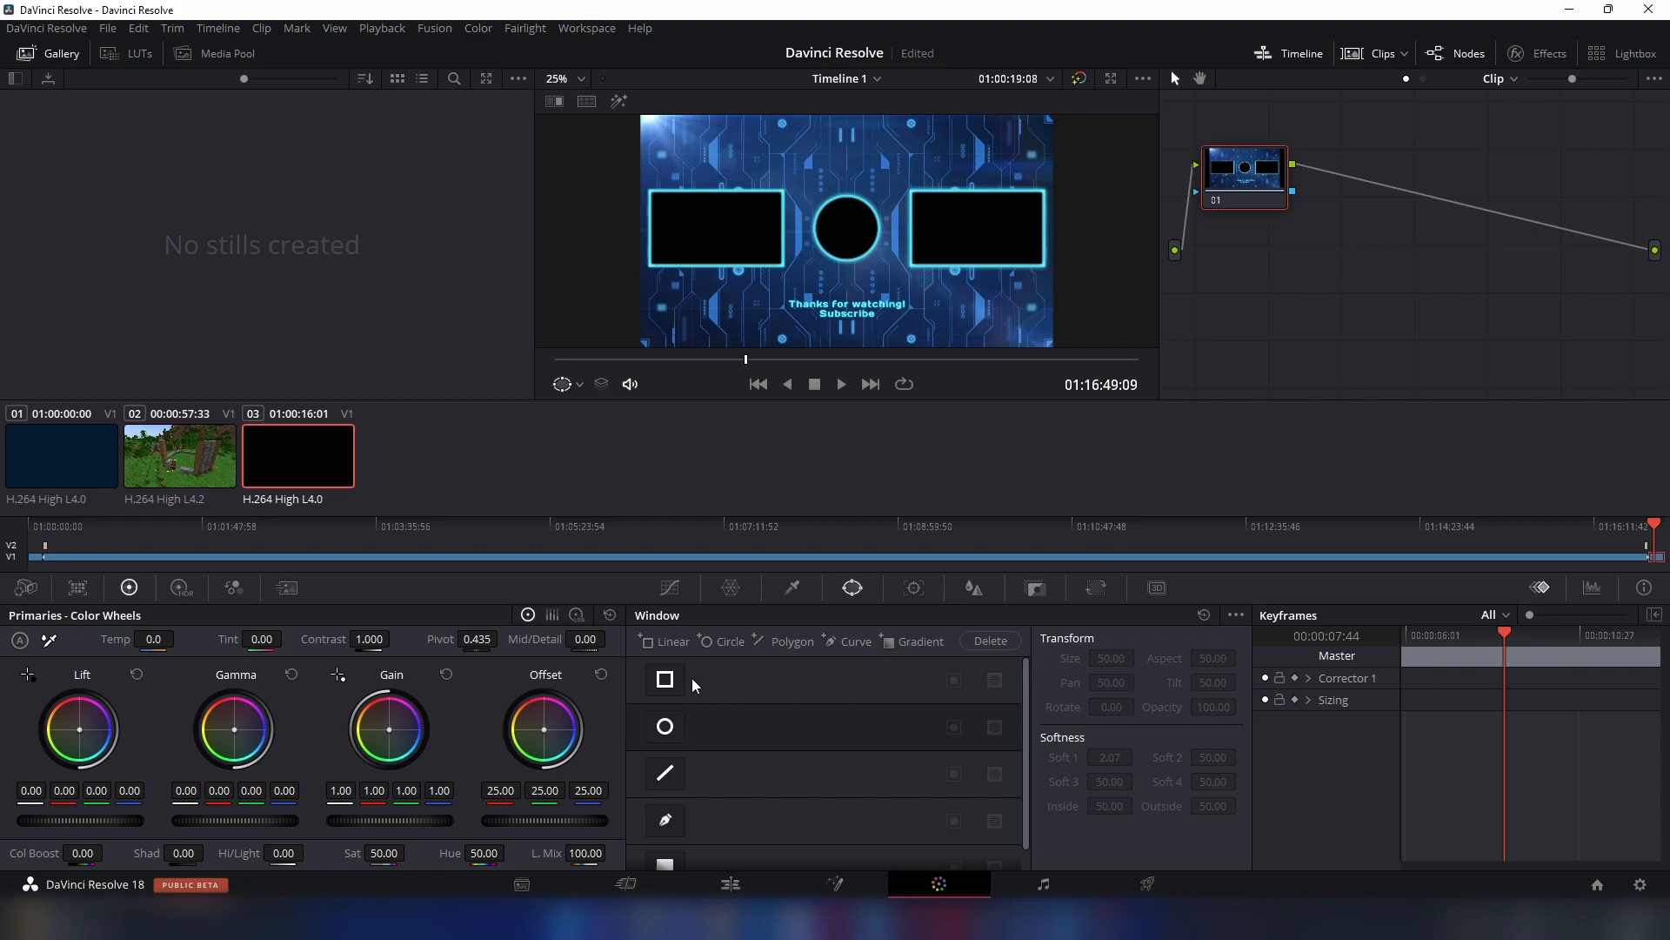
left_click(666, 680)
left_click_drag(893, 235, 879, 206)
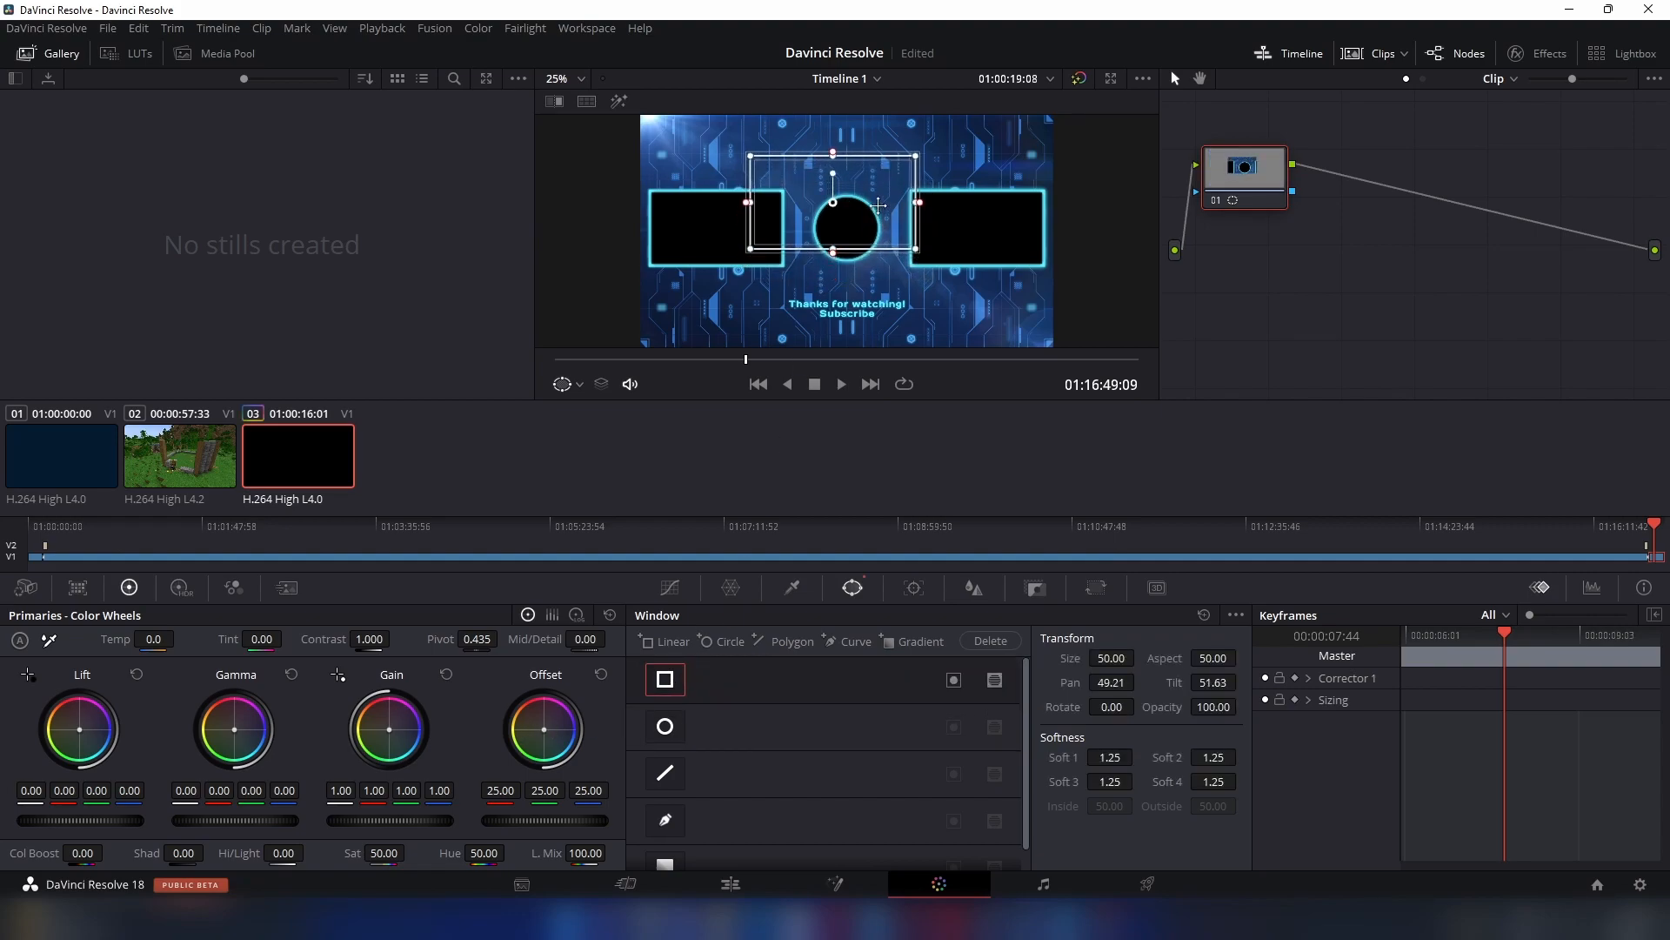
left_click(1438, 562)
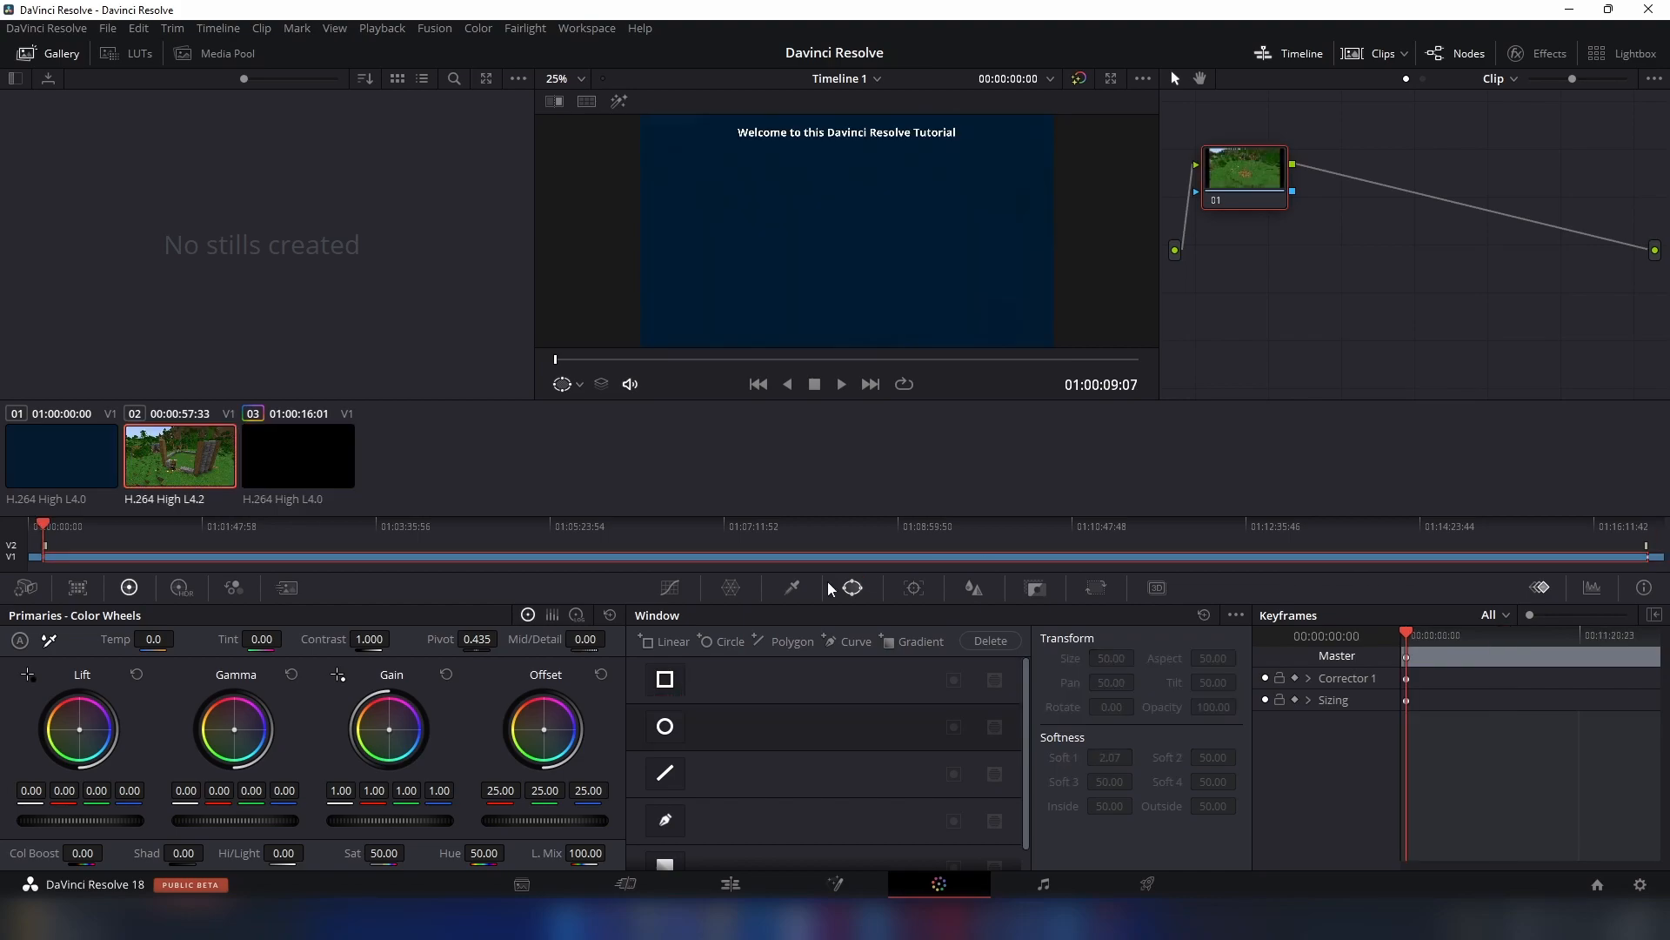
left_click(663, 679)
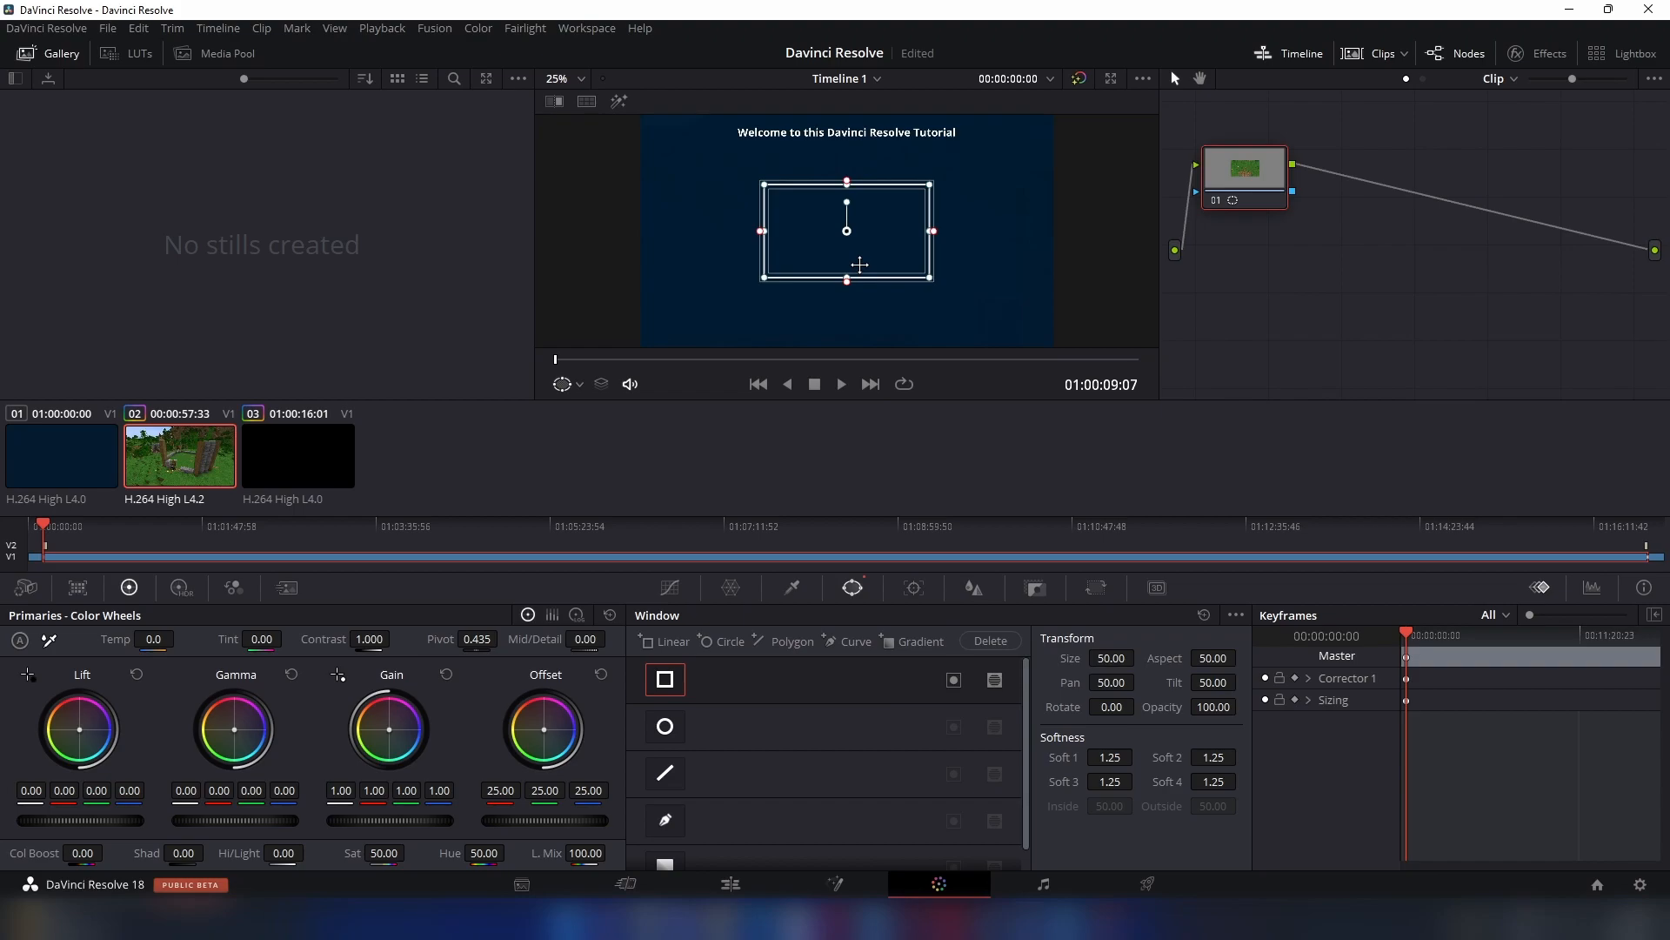
key("ctrl+z")
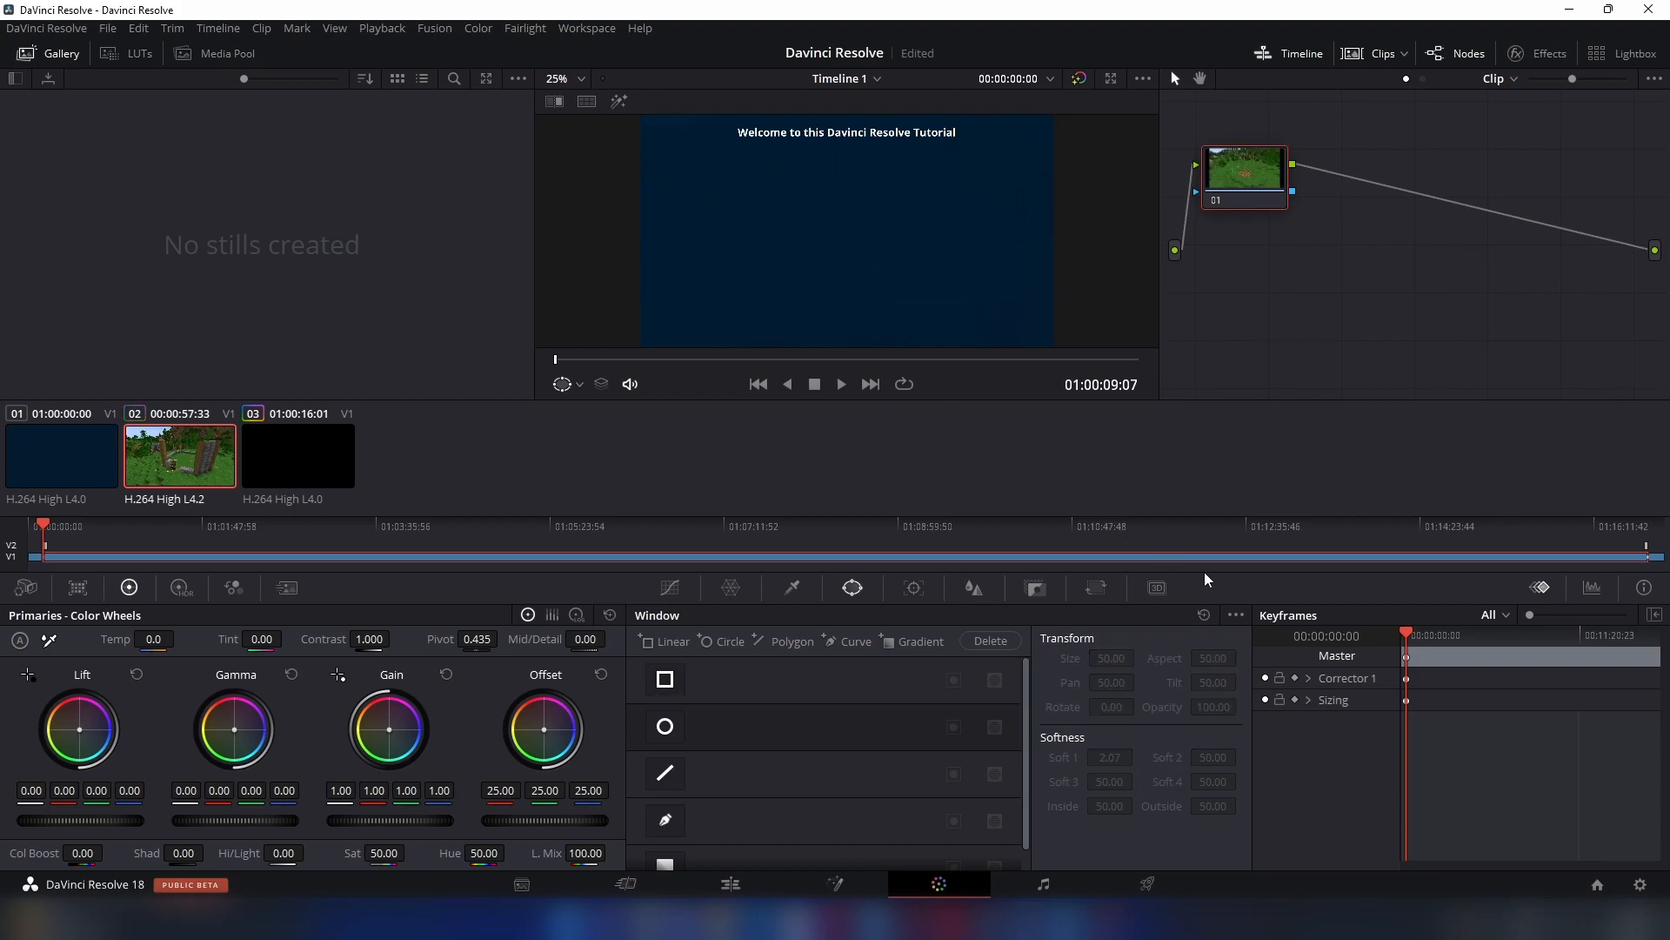
- Place the playhead at 01:00:19:00 over the Windmill Farm clip on the Edit page and return to the Color page
left_click(731, 884)
left_click(639, 885)
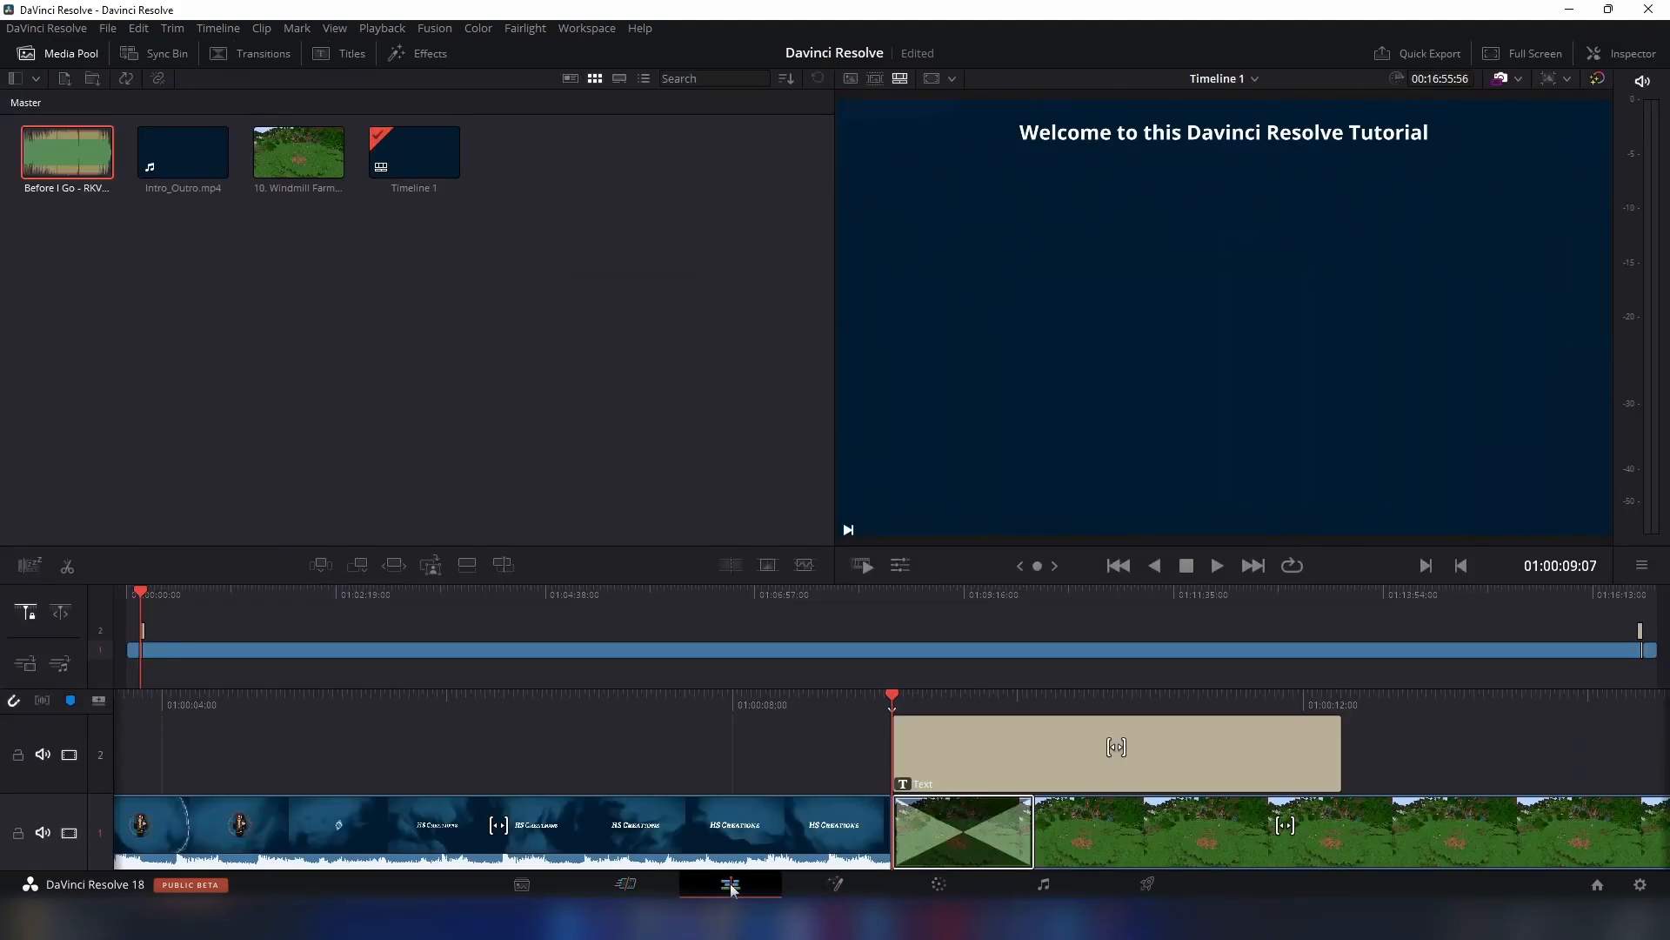
left_click(731, 884)
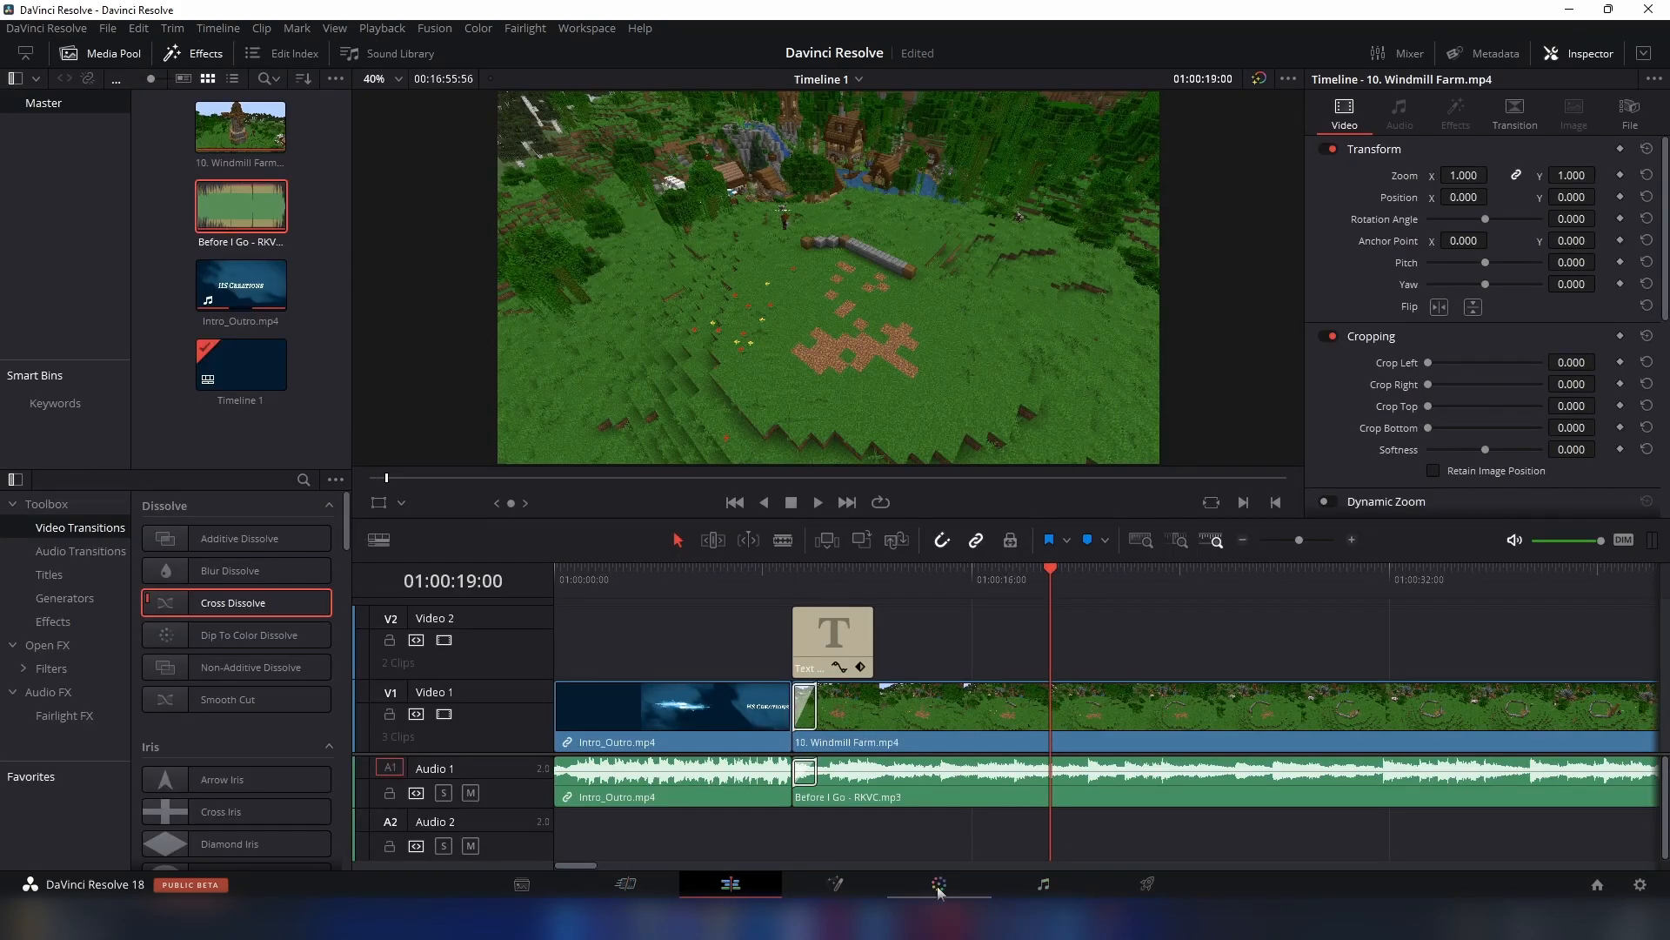
left_click(939, 884)
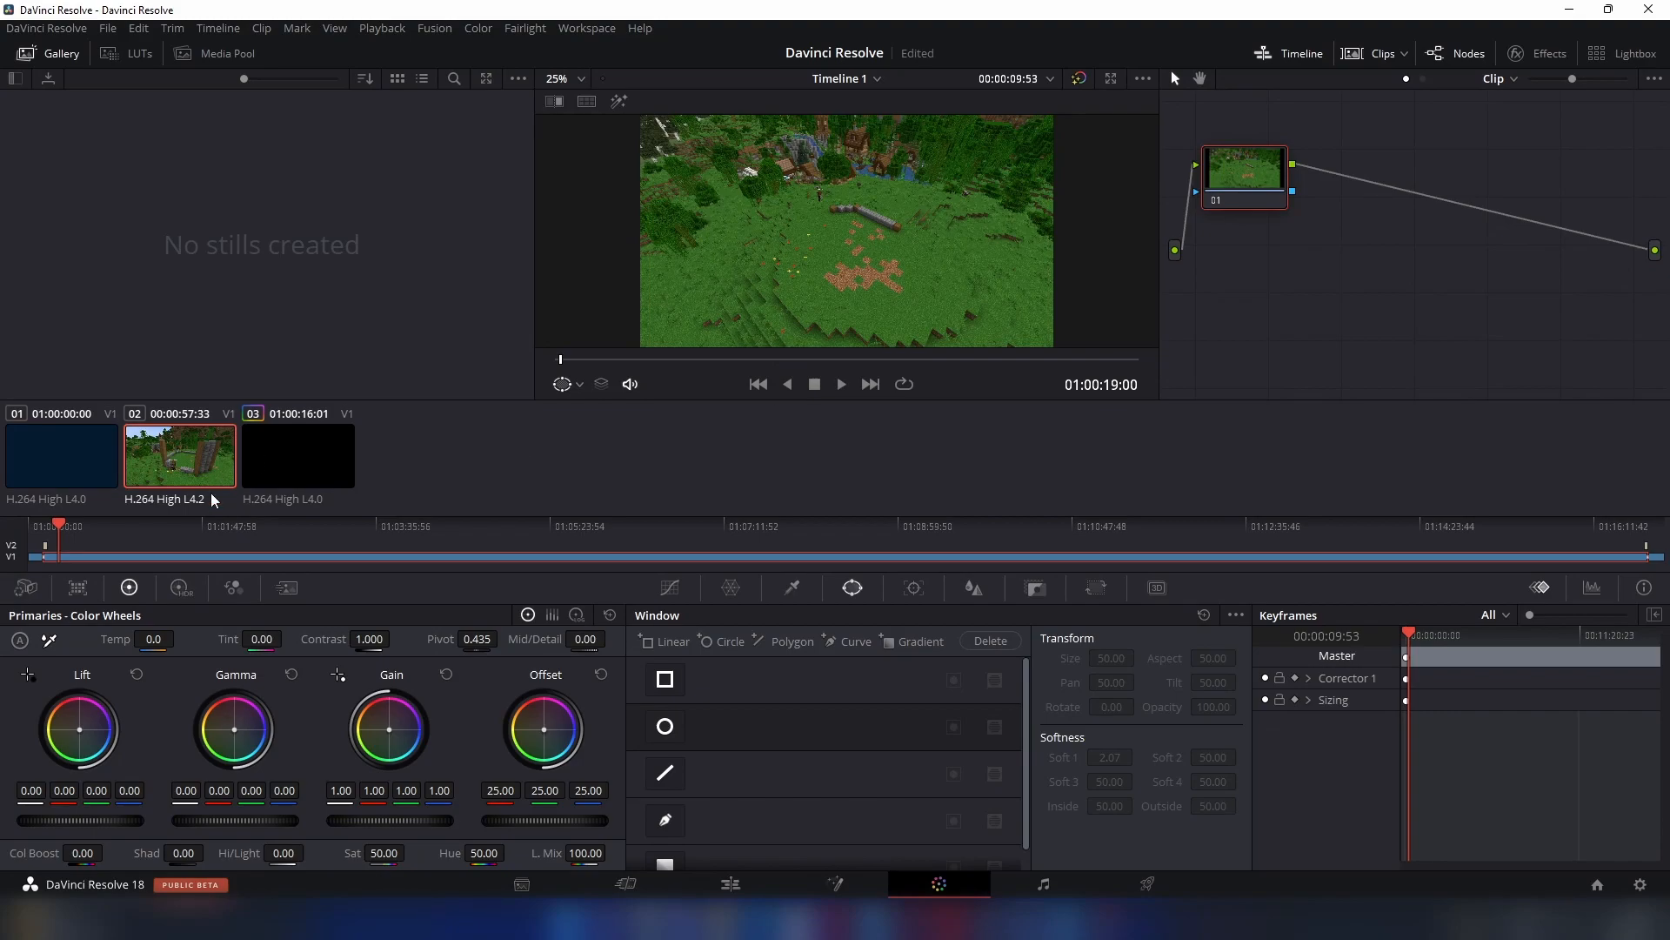
- Try blurring a centred rectangular window on the Windmill Farm clip with a blur radius of 1.81, and undo it
left_click(665, 679)
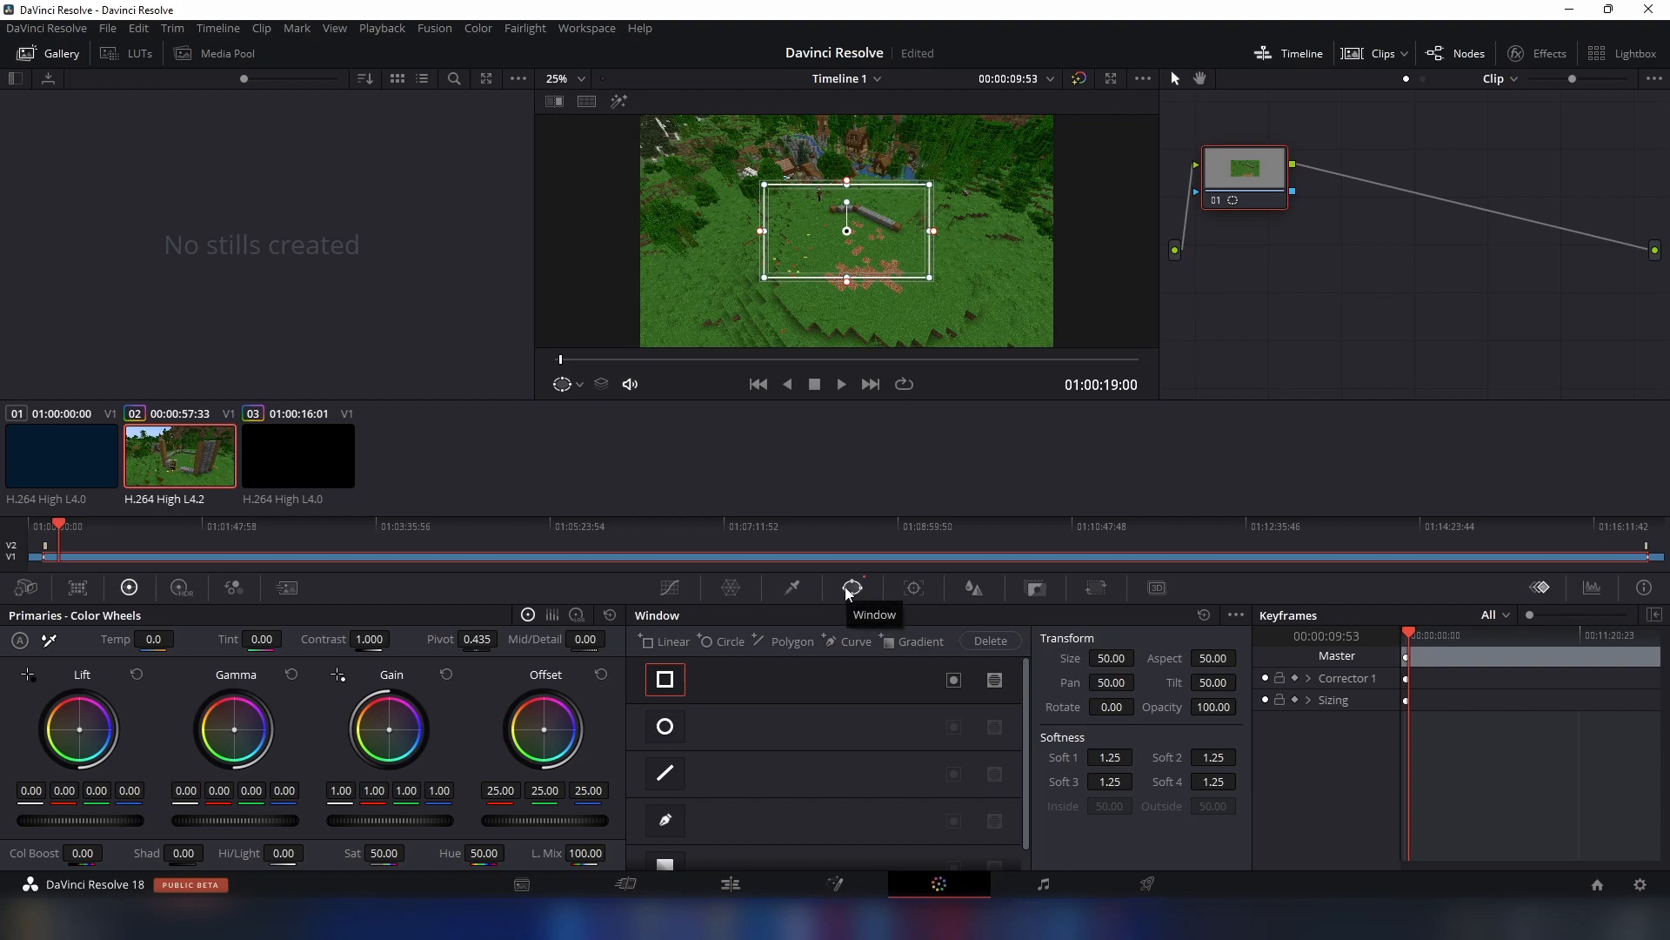
left_click(974, 590)
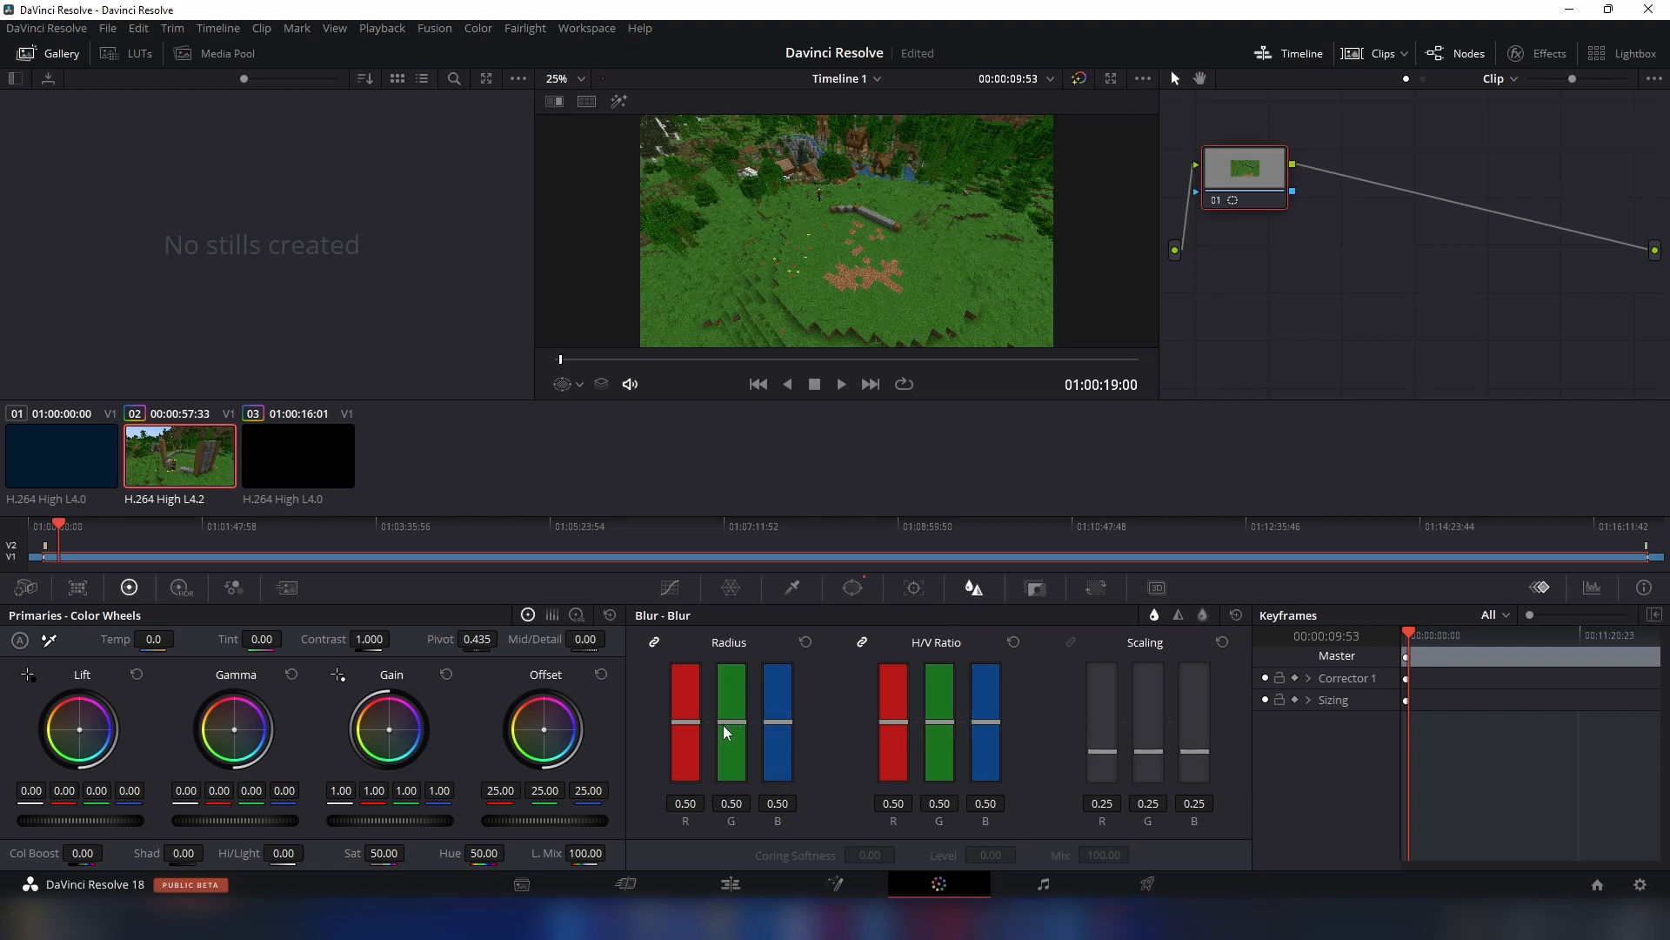
left_click_drag(734, 731, 707, 554)
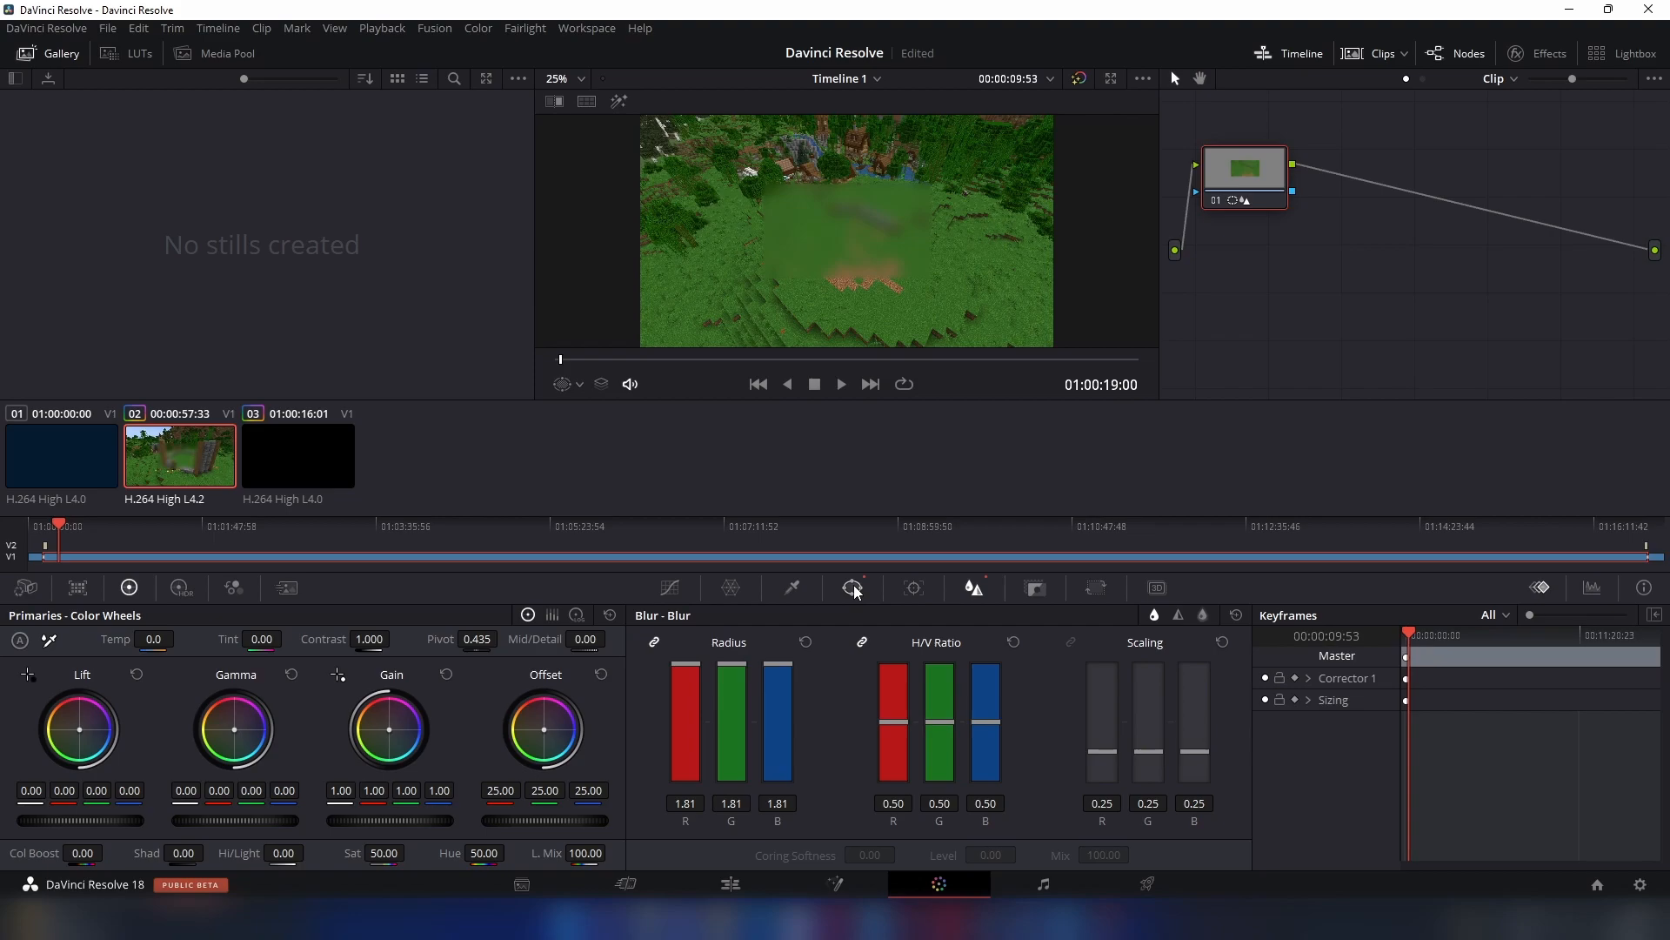
key("ctrl+z")
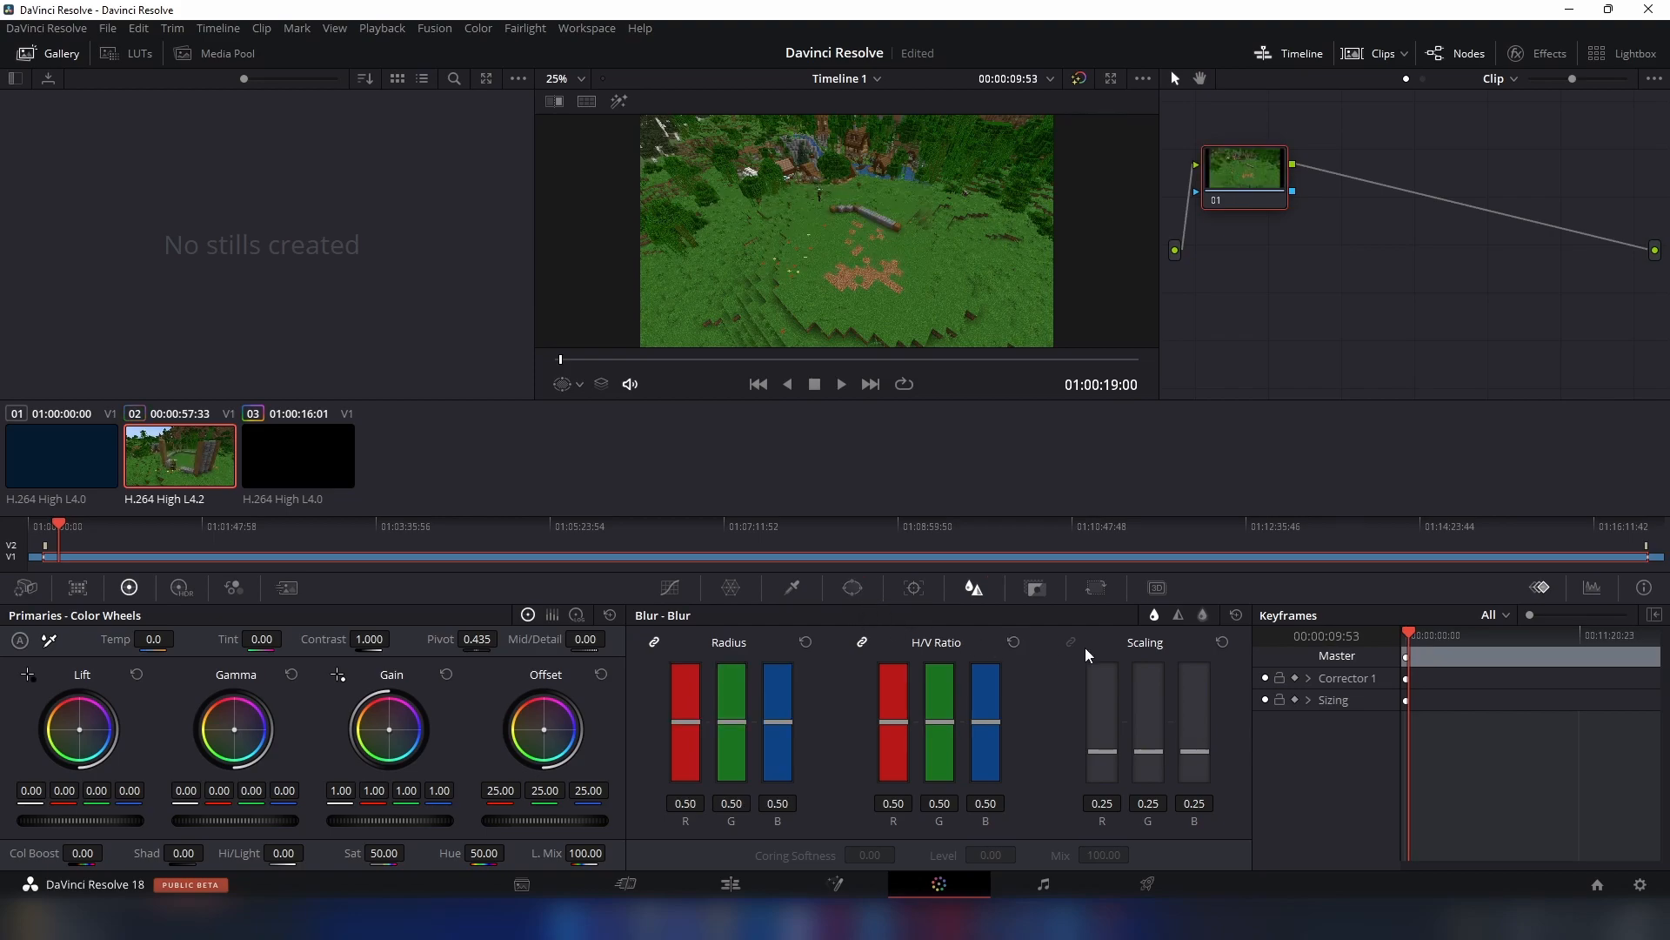
- Glance at the Fairlight page and choose the YouTube 1080p render preset on the Deliver page
left_click(1041, 887)
mouse_move(1105, 922)
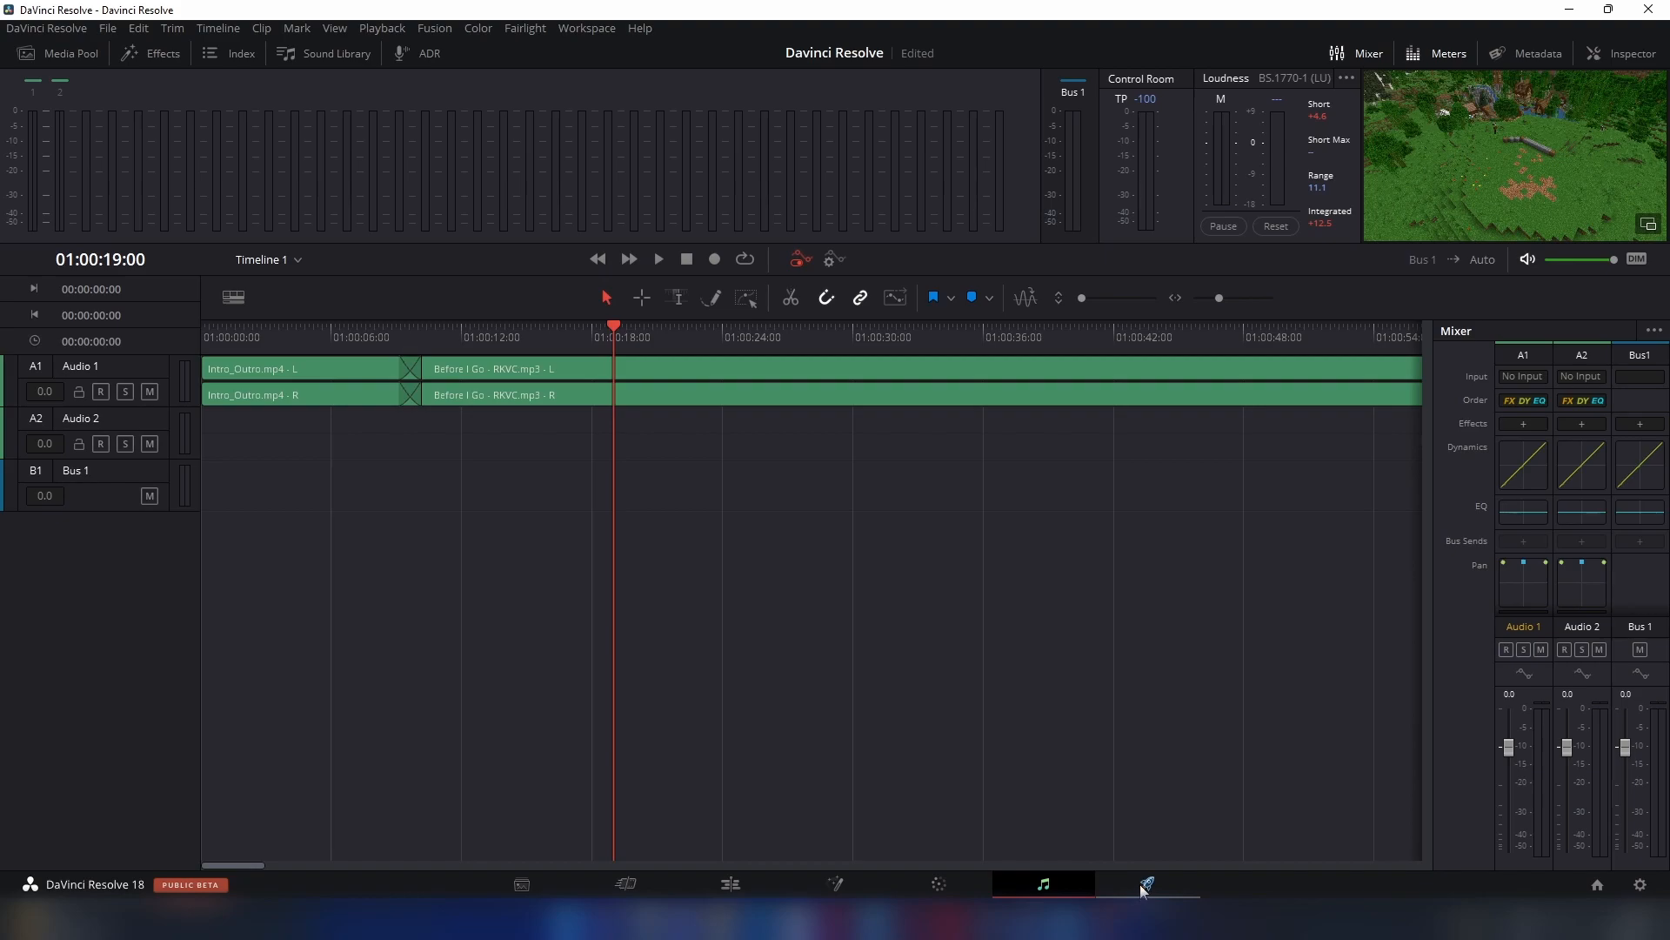
left_click(1142, 884)
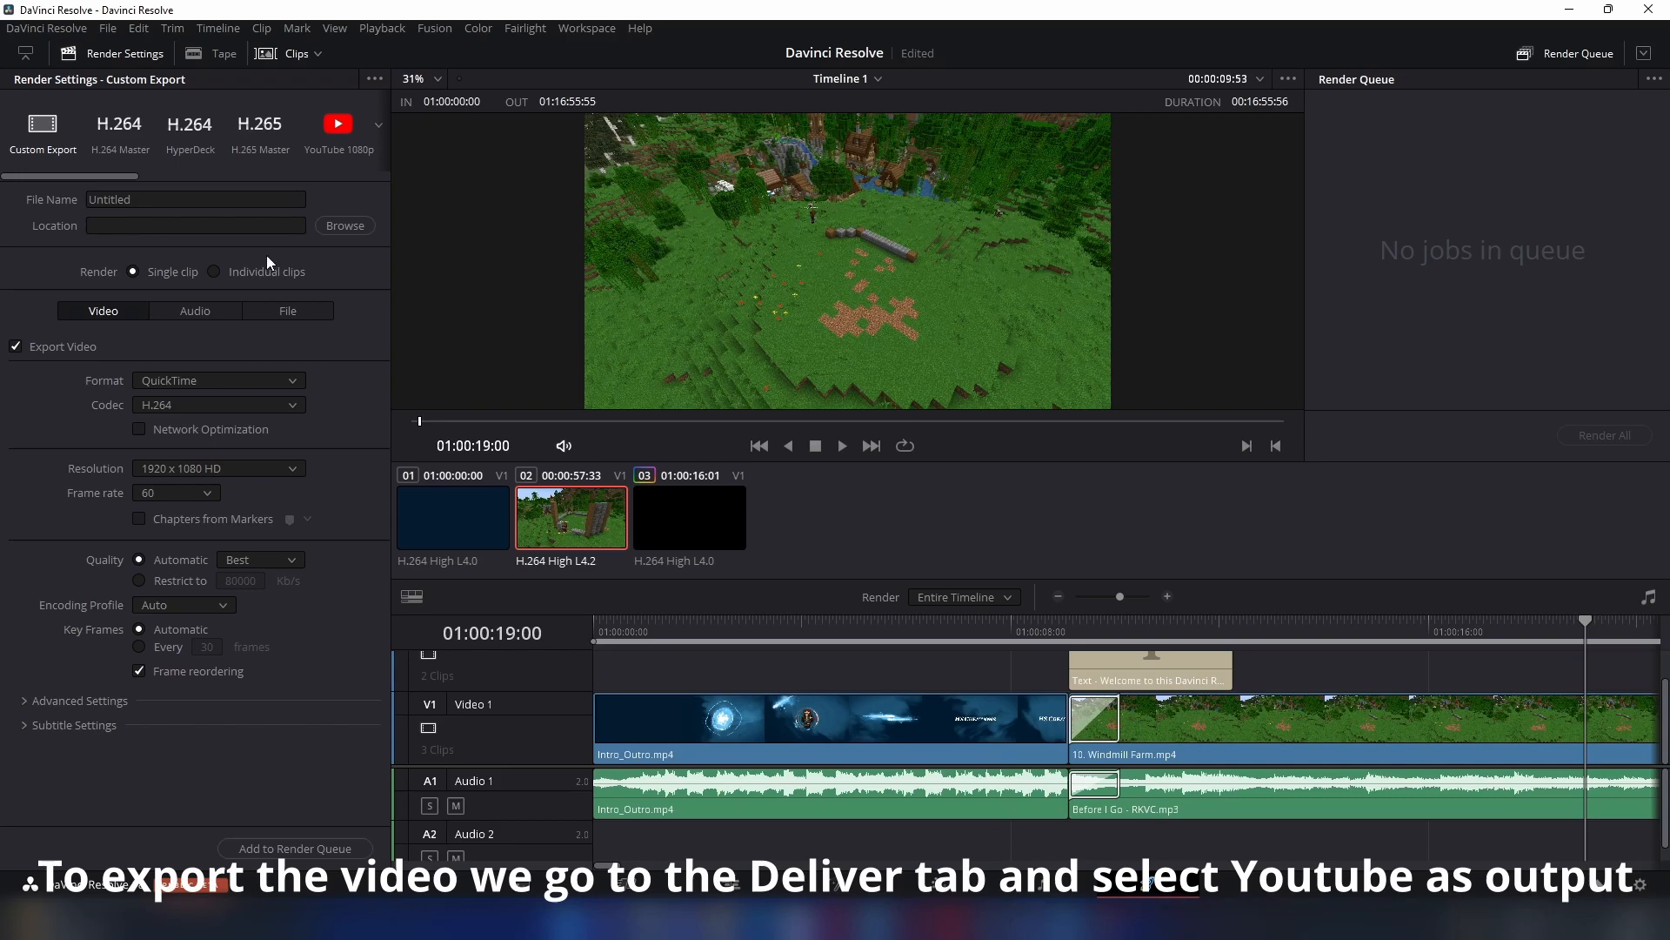
left_click(316, 142)
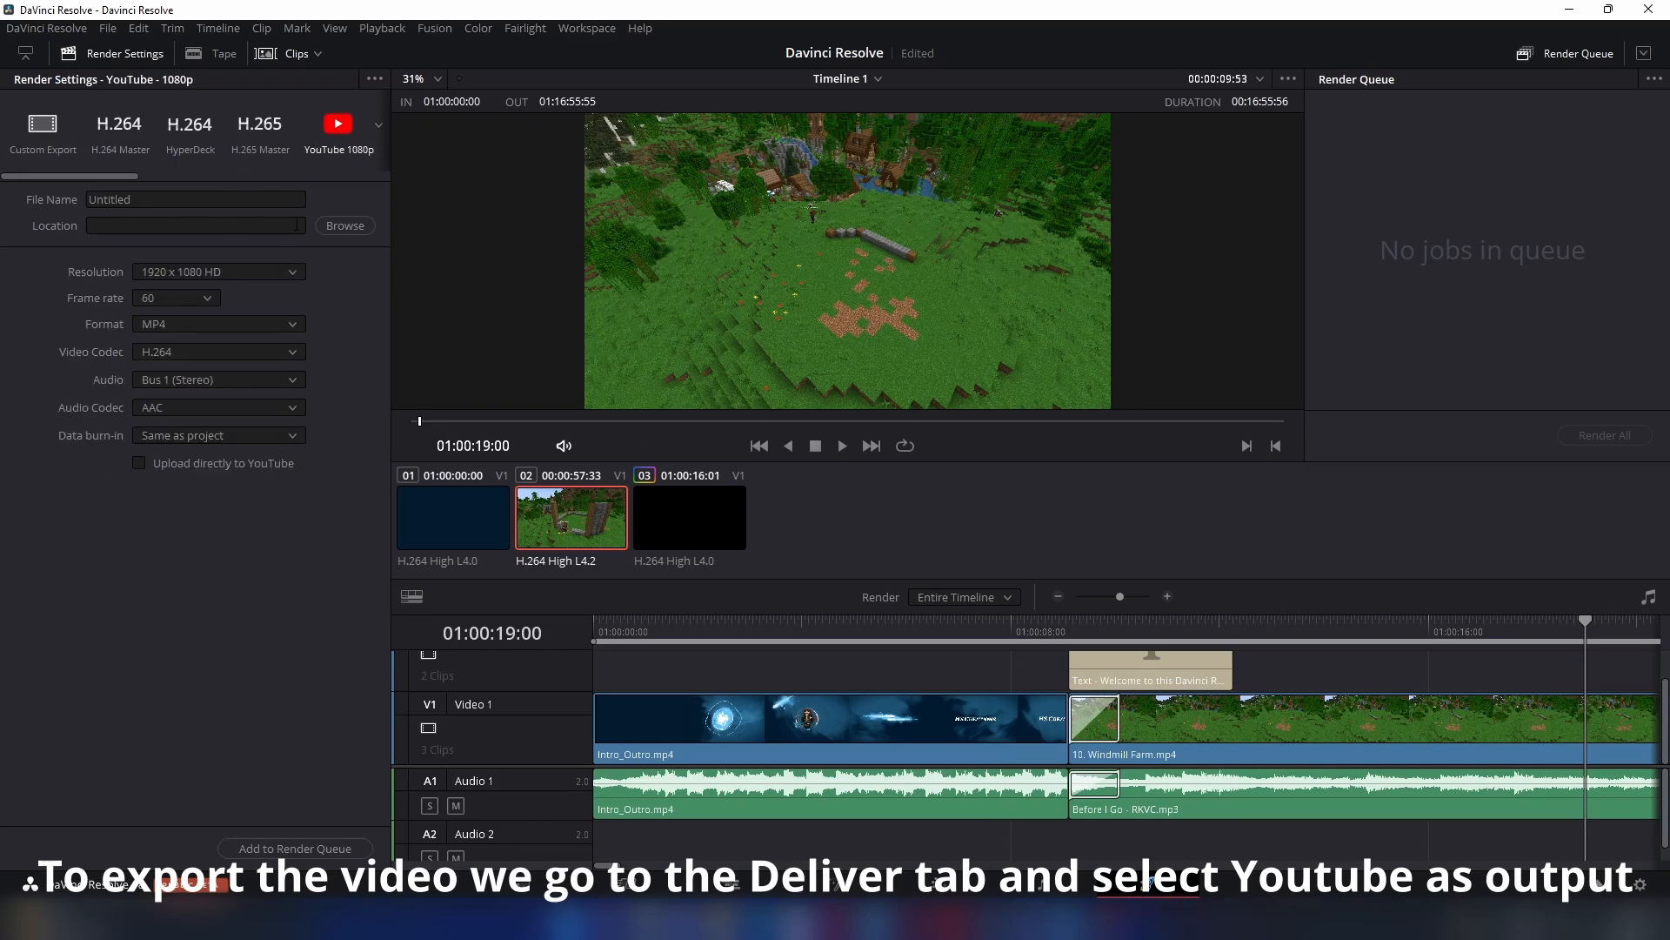
- Set the export's file name to "Davinci Resolve Tutorial"
left_click(107, 202)
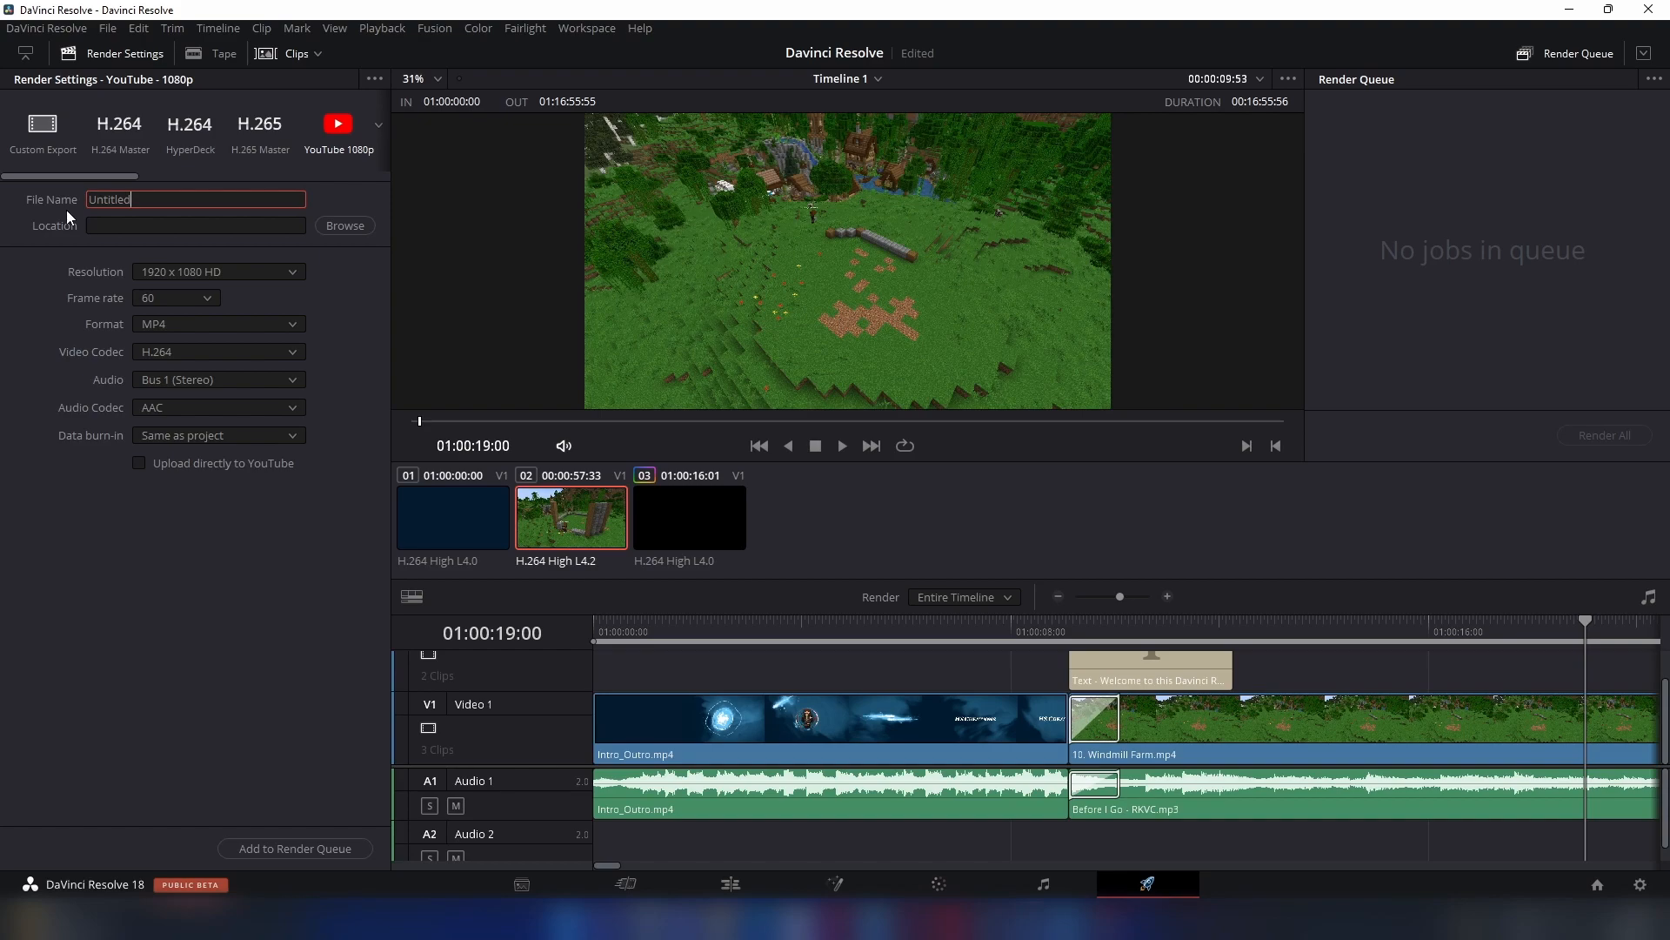
double_click(96, 201)
type("Davinci Resolve Tutoria")
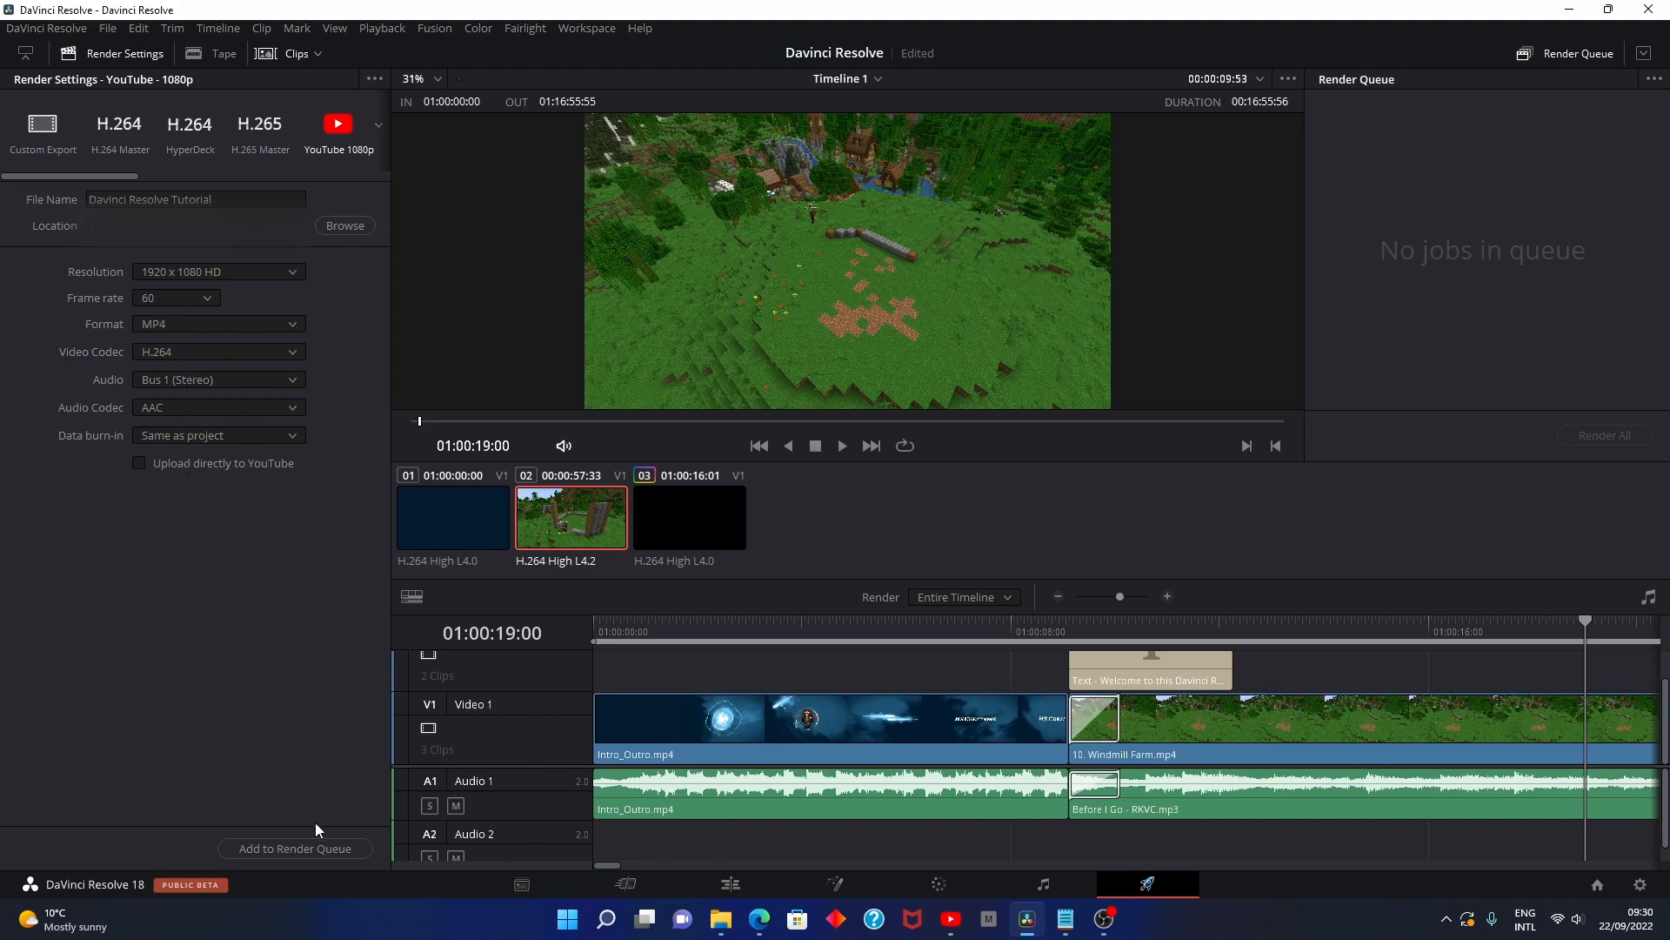
- Add the YouTube 1080p export to the render queue and render all queued jobs
left_click(317, 849)
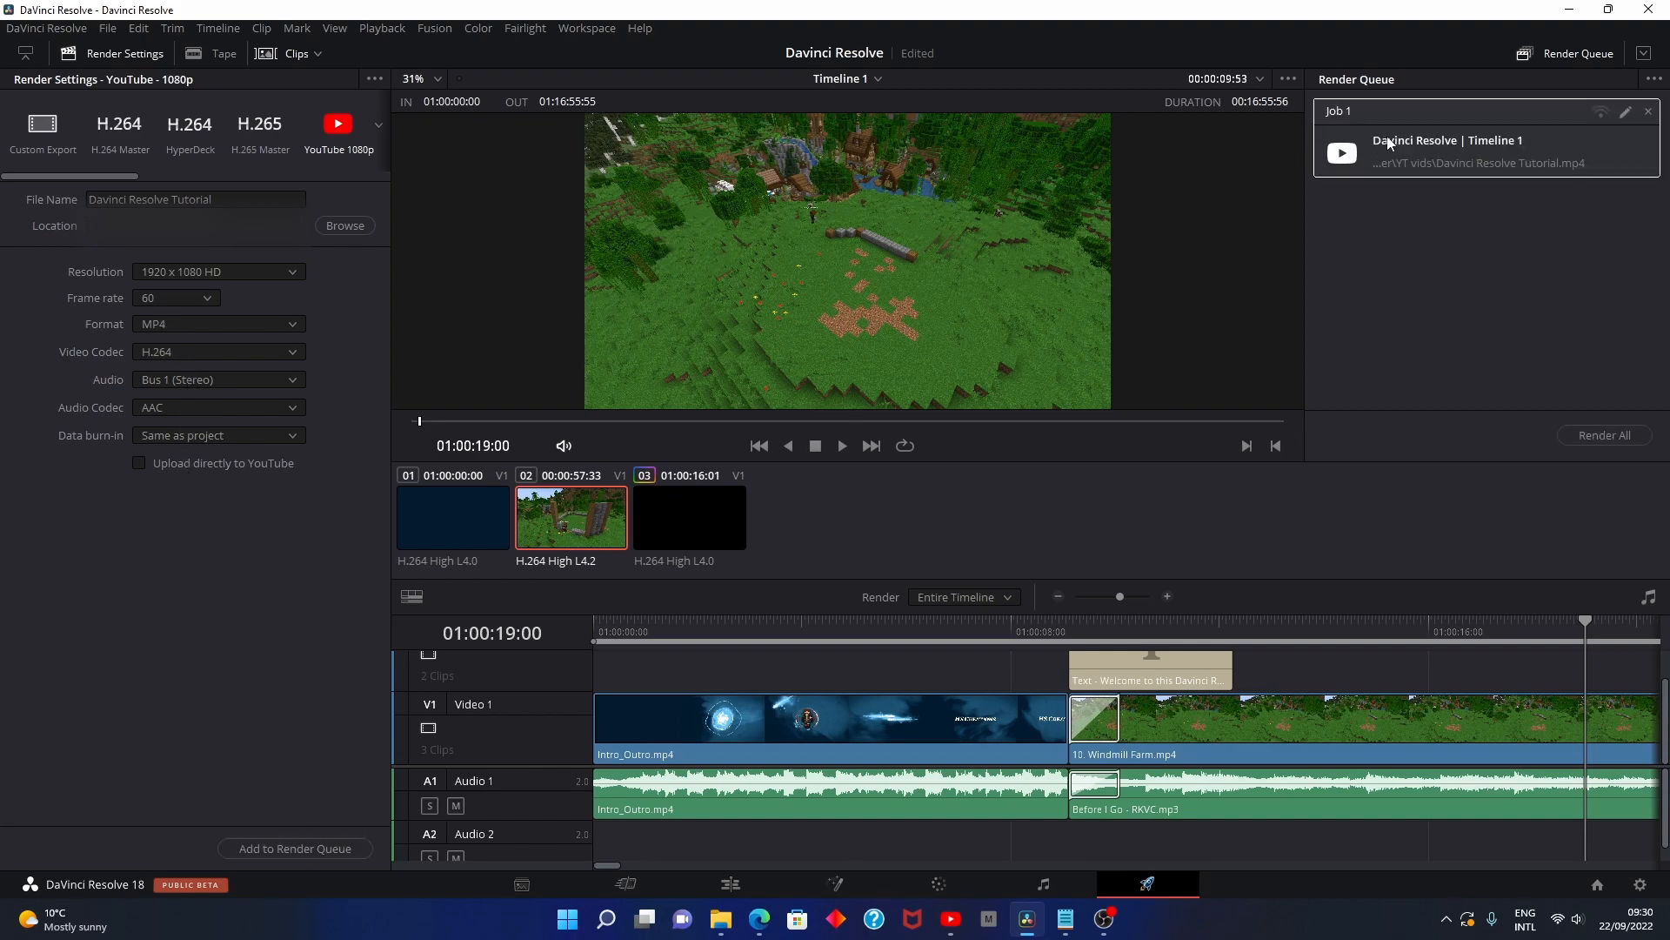
left_click(1606, 437)
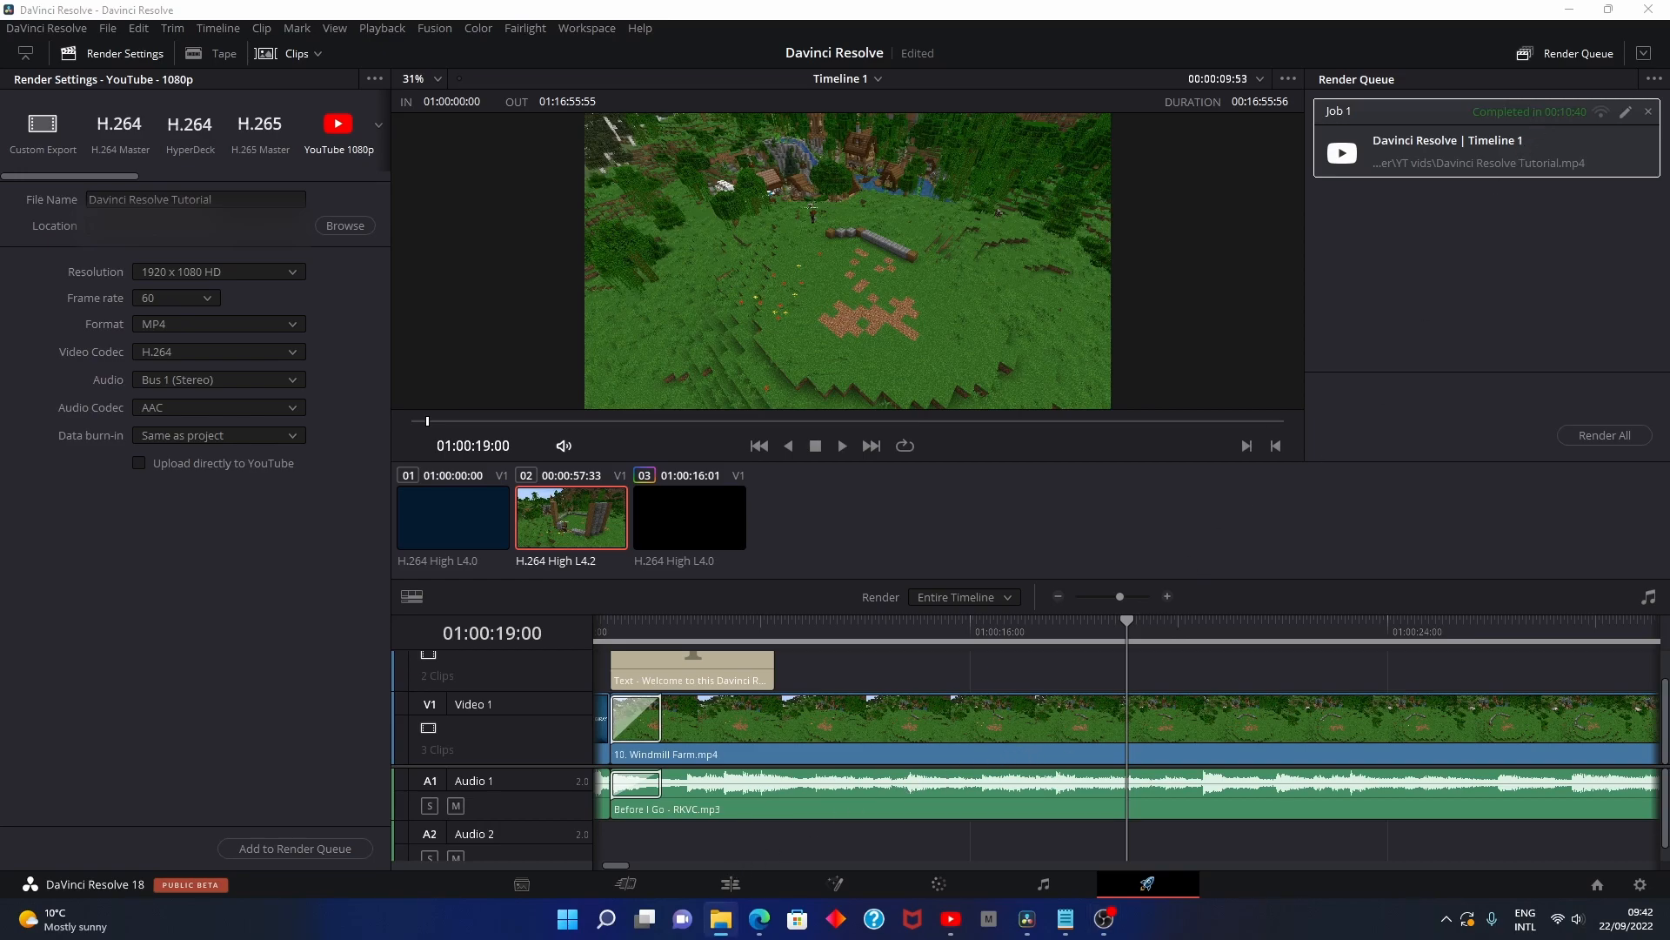
- Switch to File Explorer and play the rendered Davinci Resolve Tutorial video from the YT vids folder in a maximized player
left_click_drag(379, 273, 440, 218)
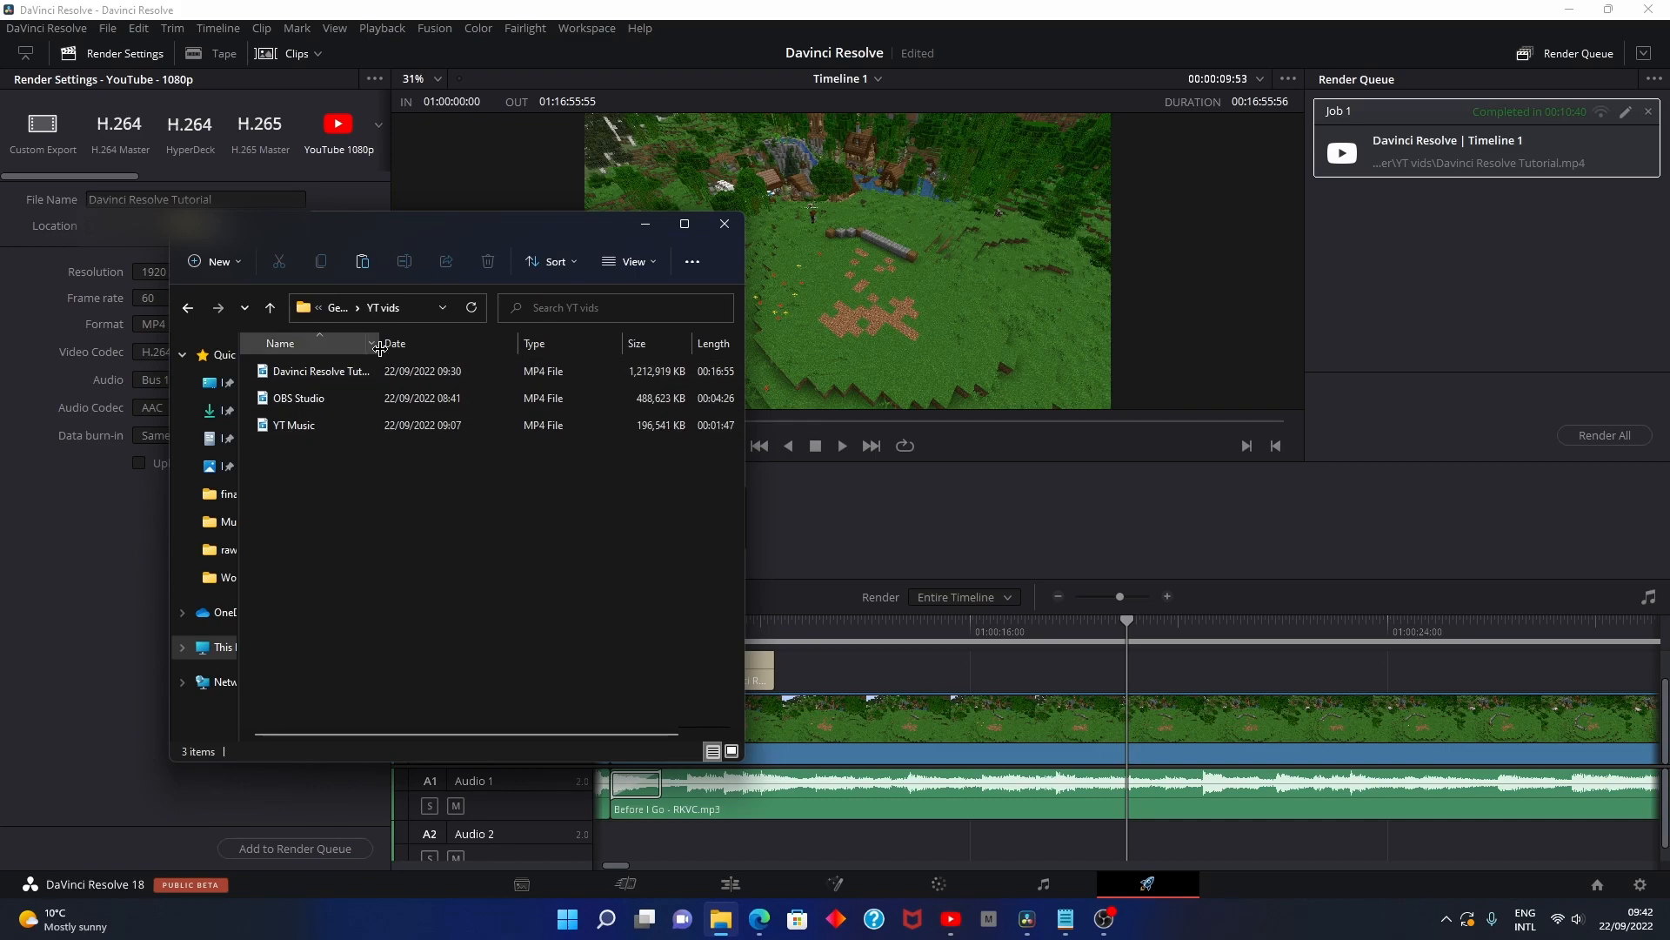
left_click_drag(380, 344, 432, 349)
left_click(380, 375)
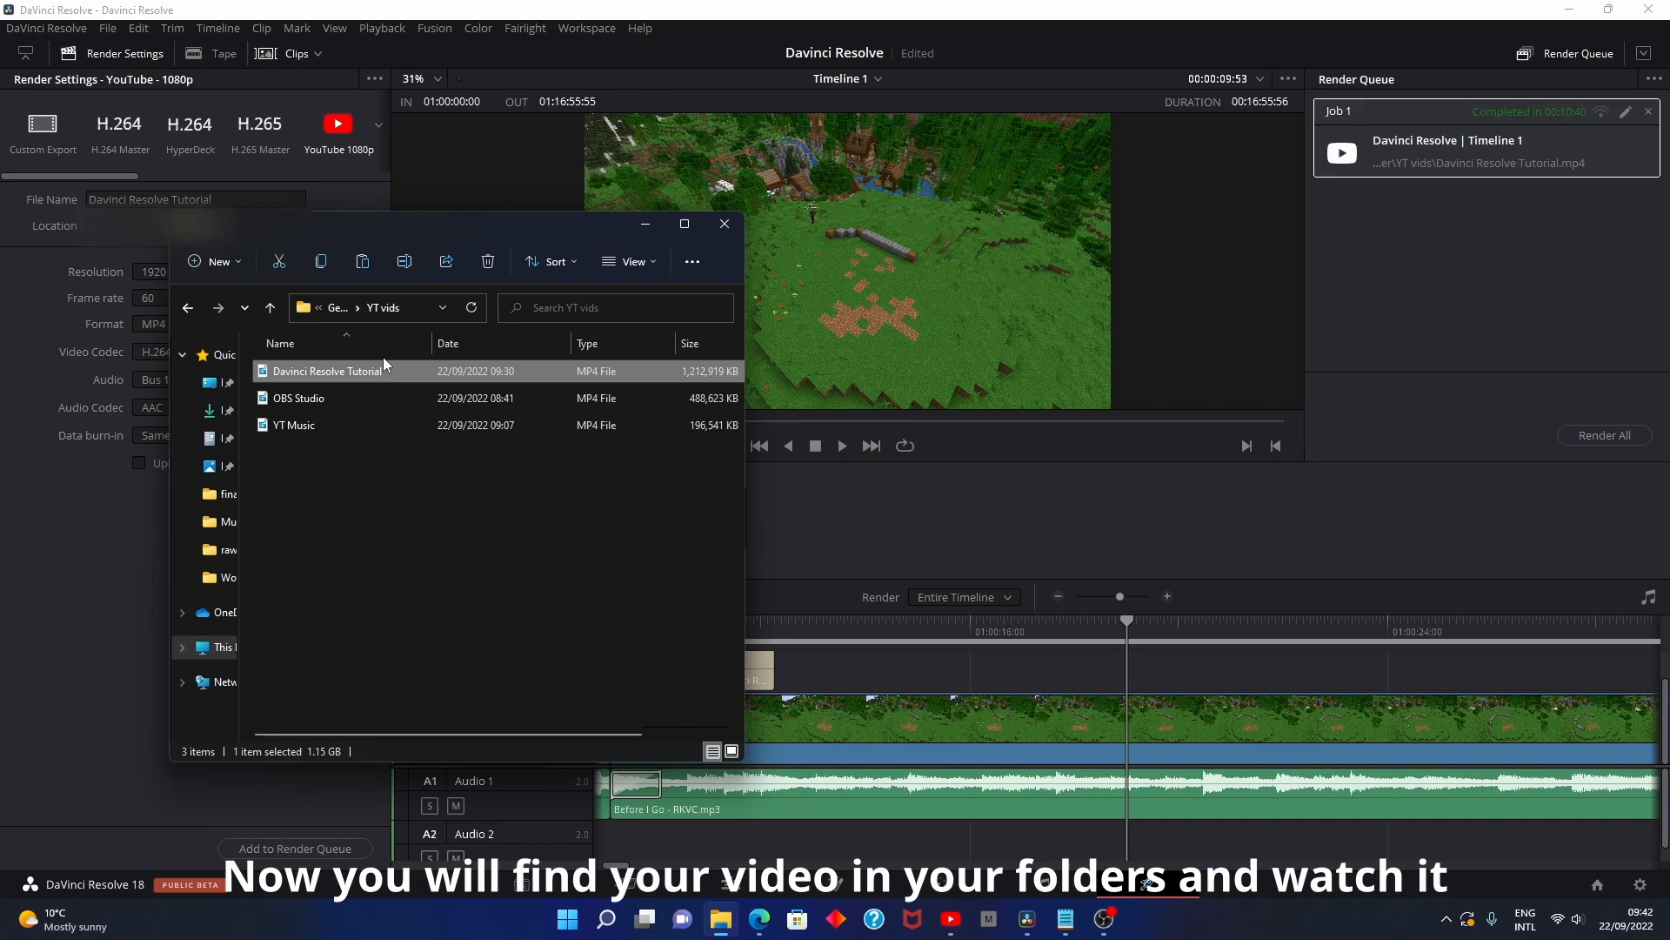
left_click_drag(343, 235, 249, 236)
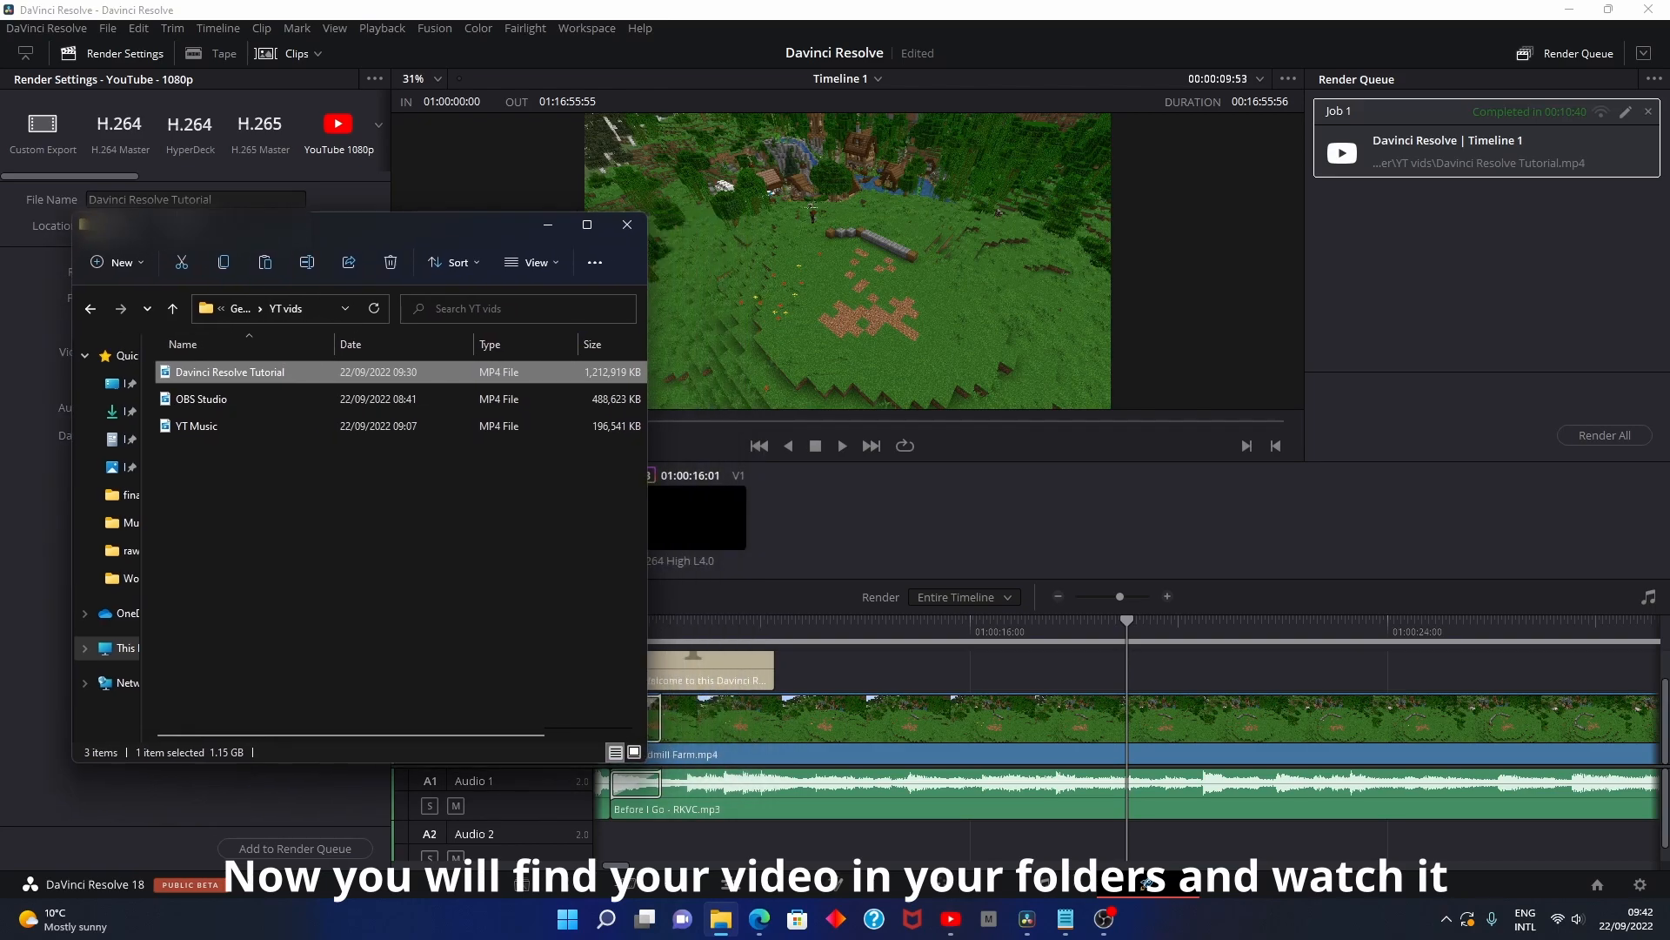
double_click(282, 372)
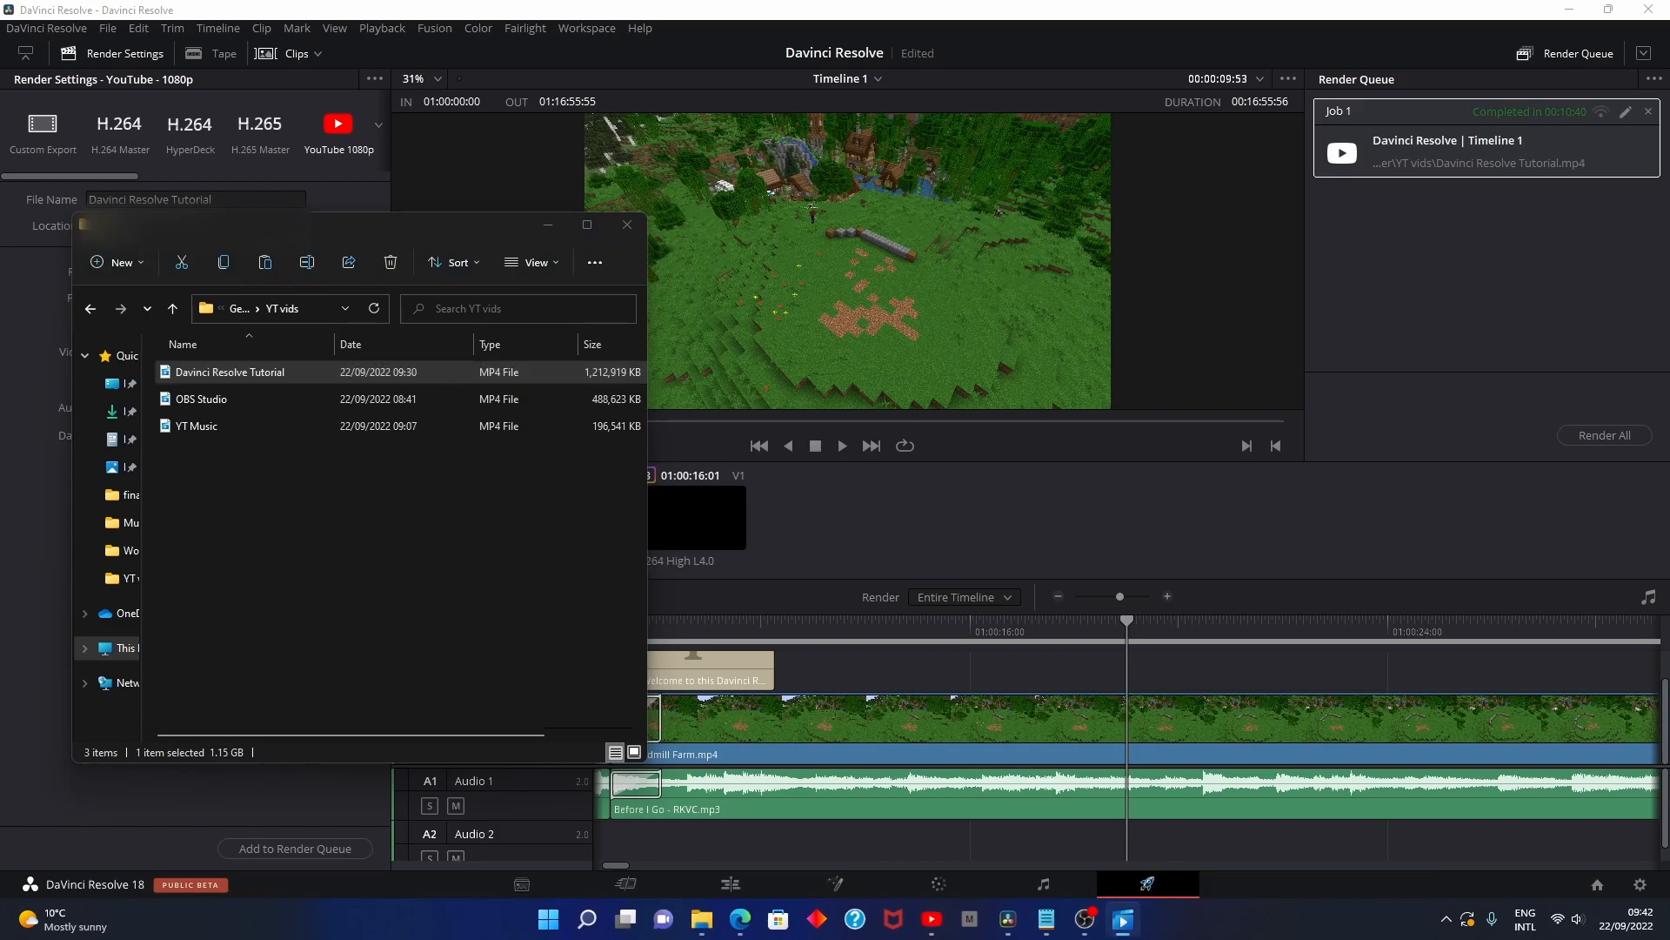
left_click(279, 78)
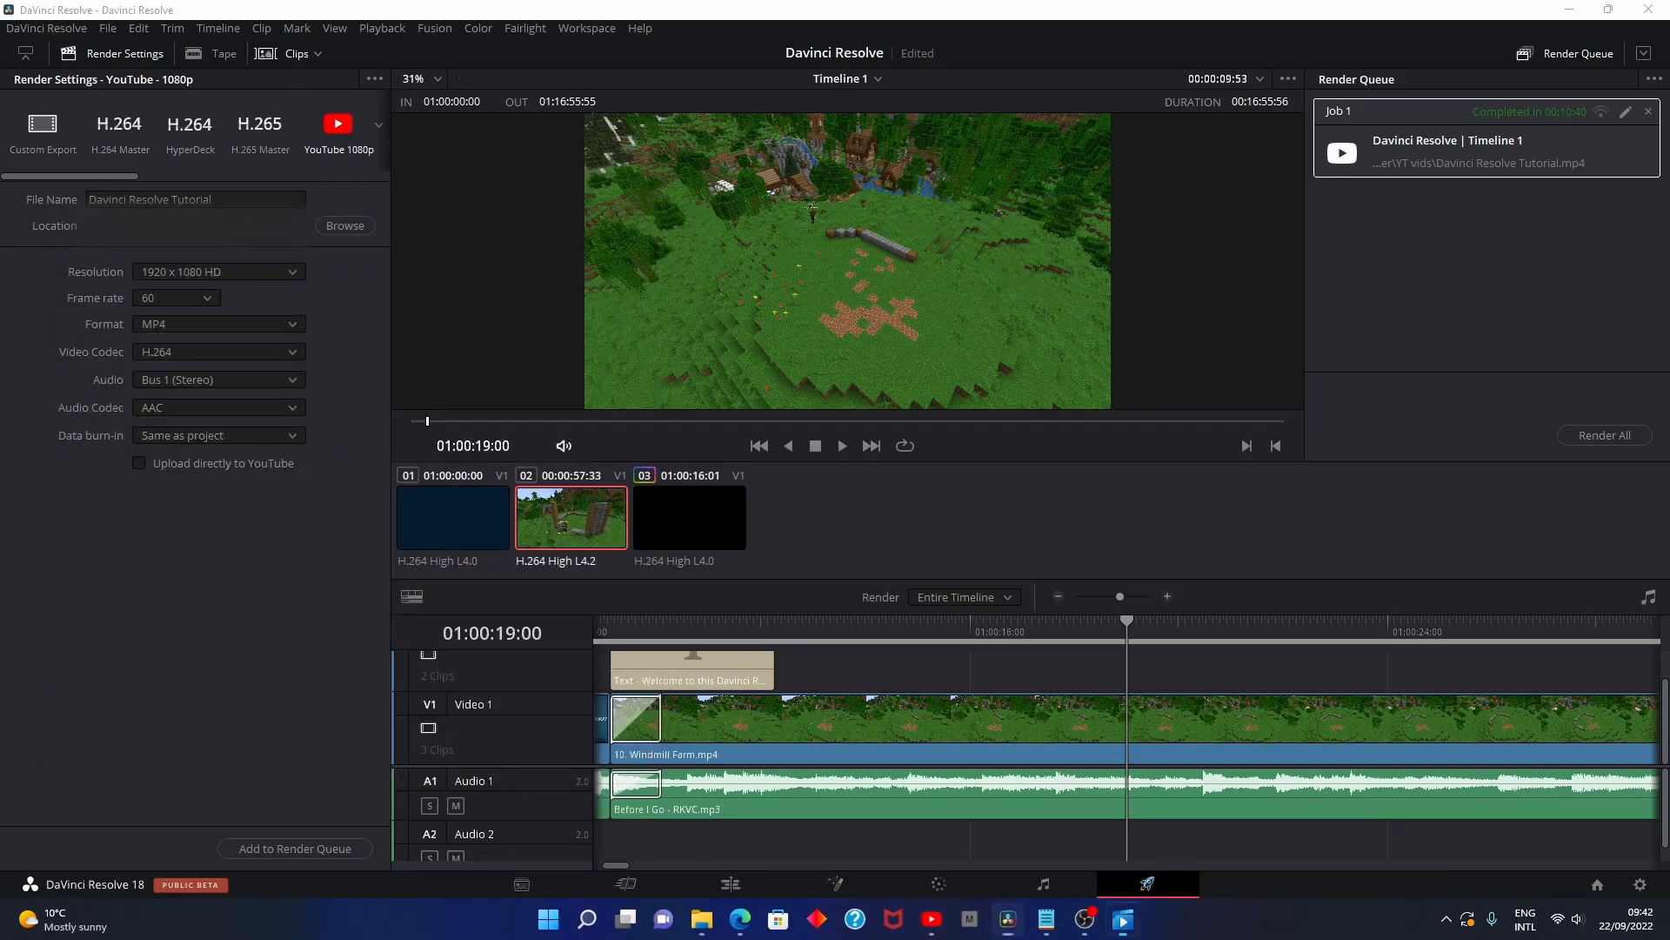
left_click_drag(0, 56, 1075, 1)
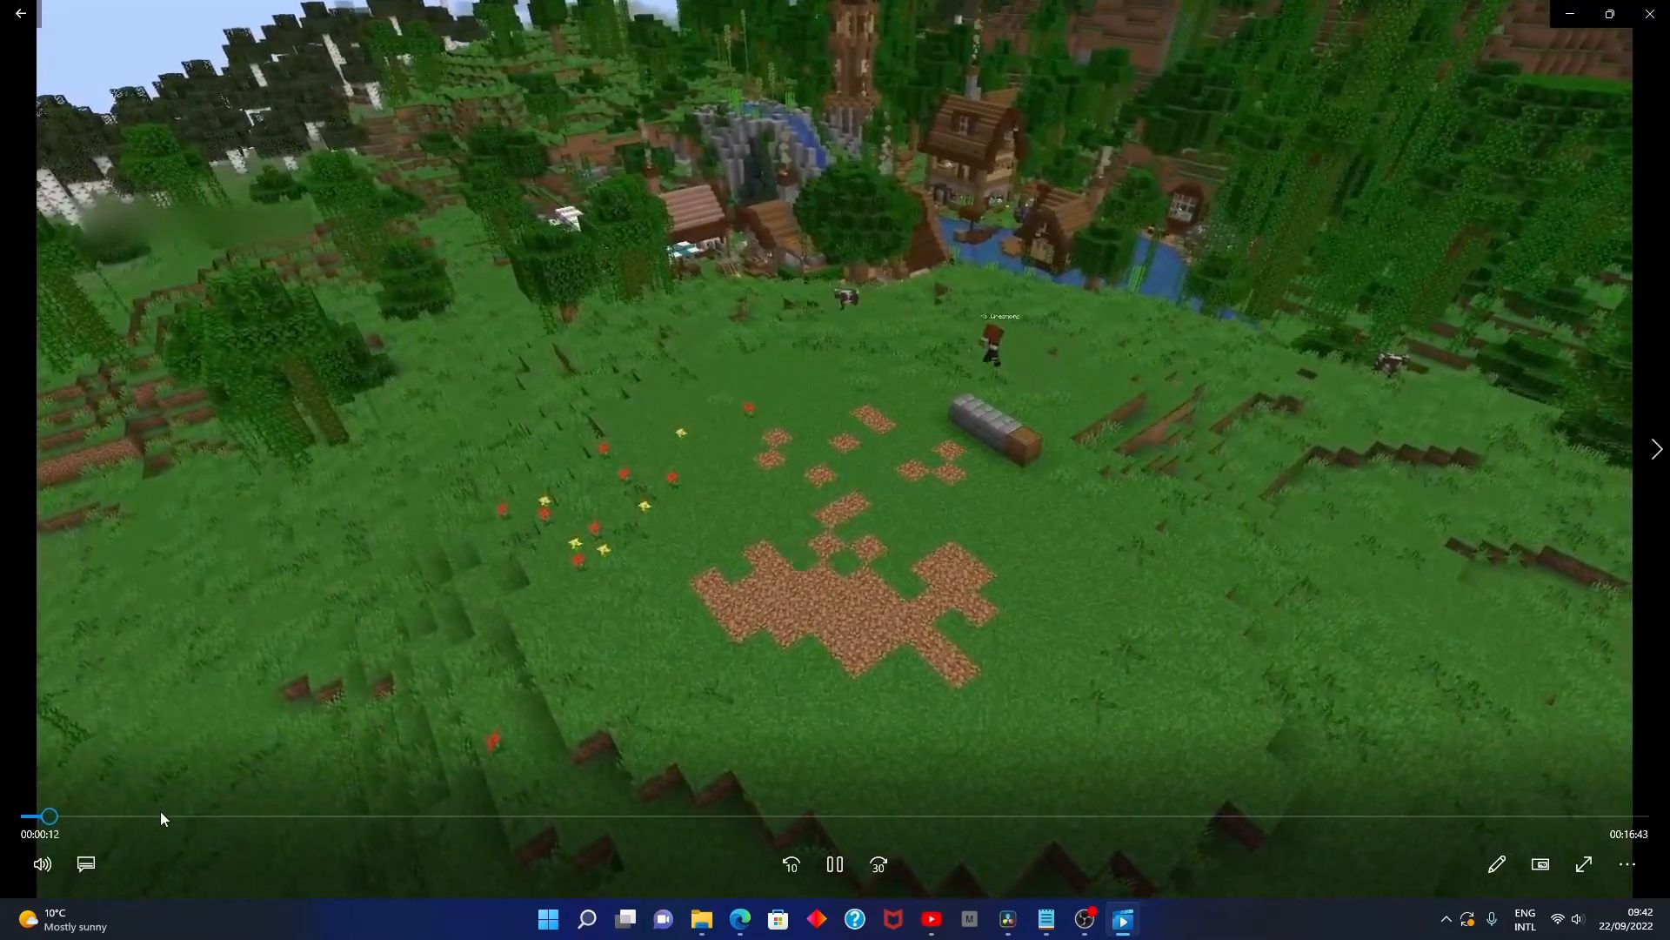
- Skip to about 00:16:35 in the rendered video, watch the ending through the outro in full screen, and close the player
left_click(1600, 816)
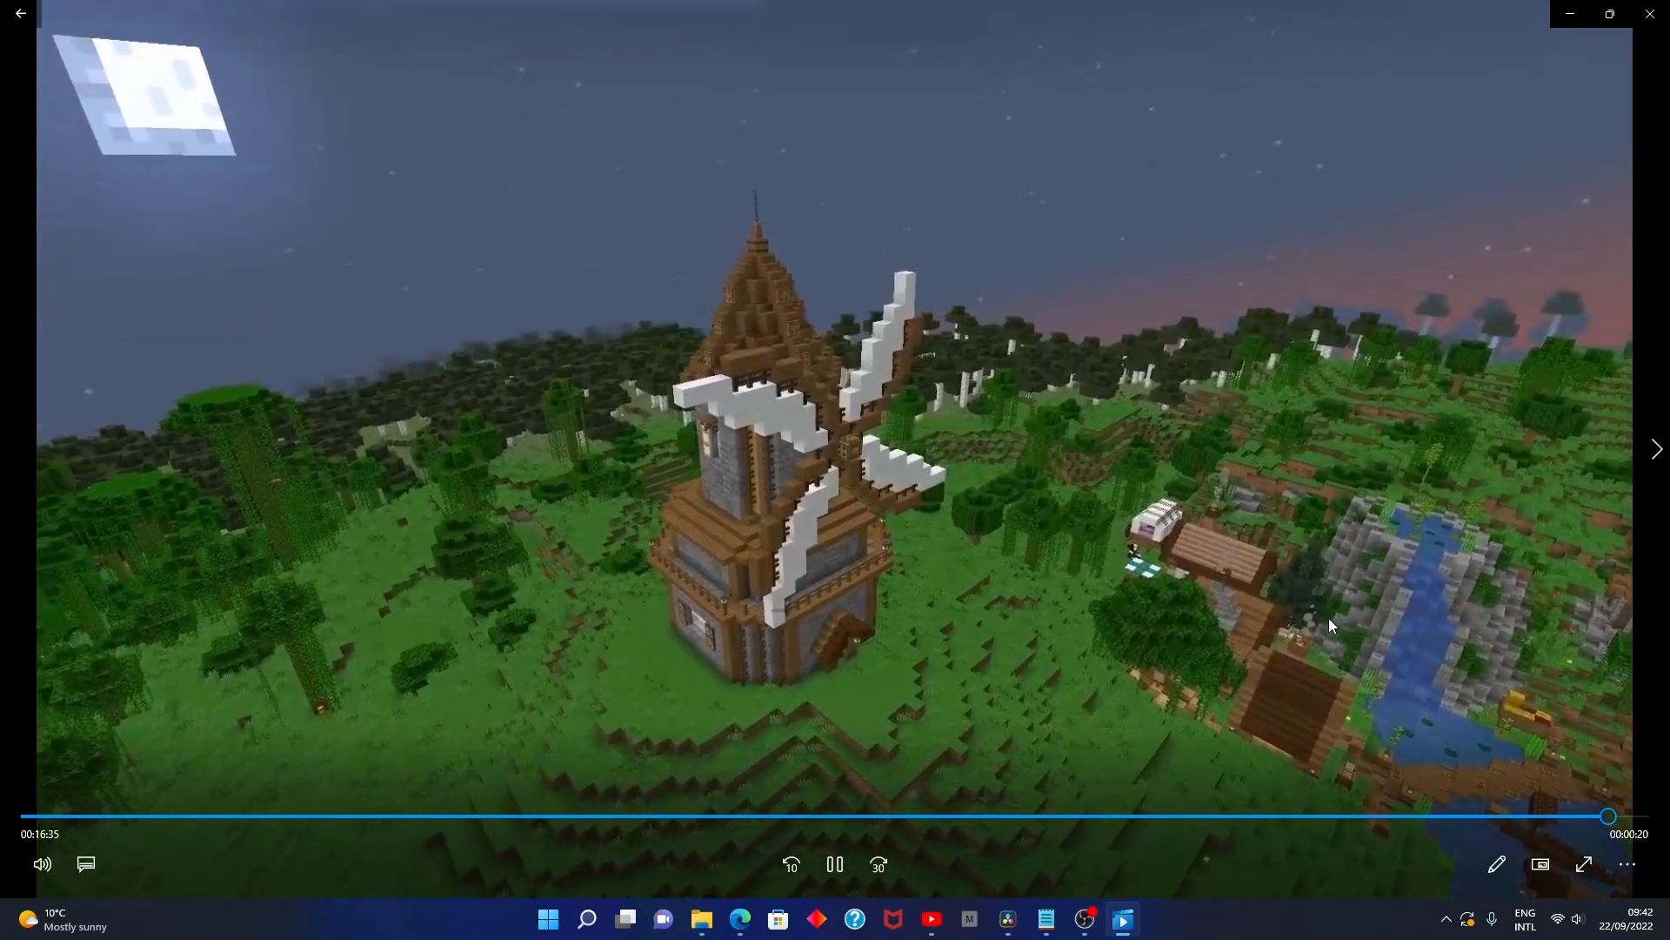
double_click(1329, 618)
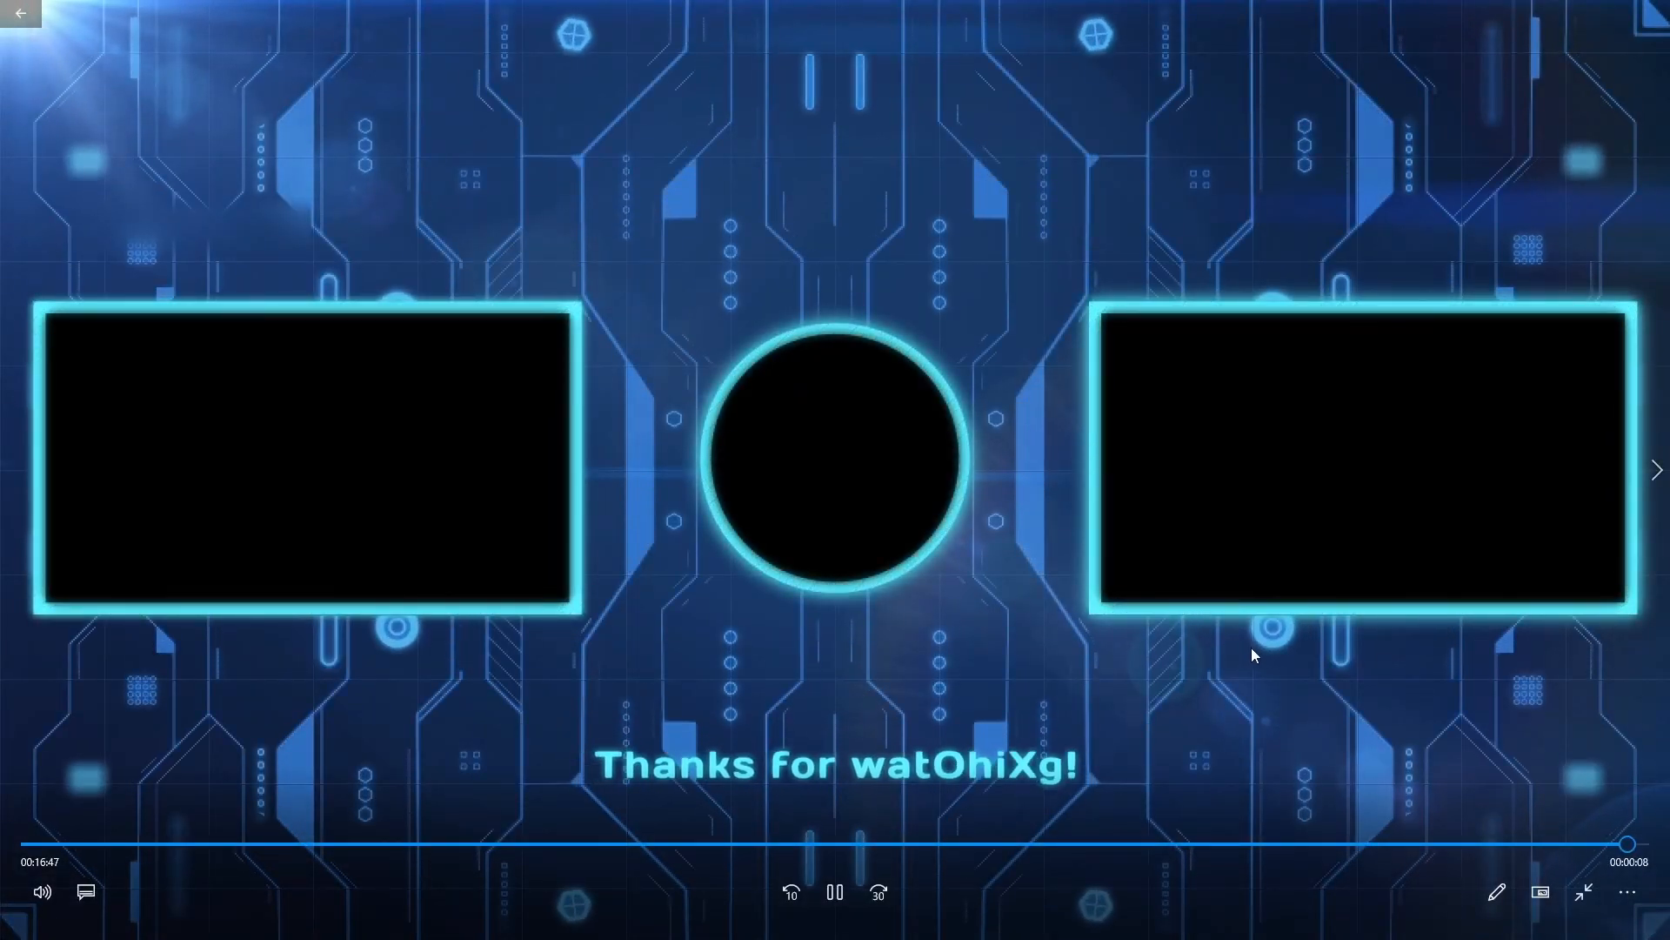
key("Escape")
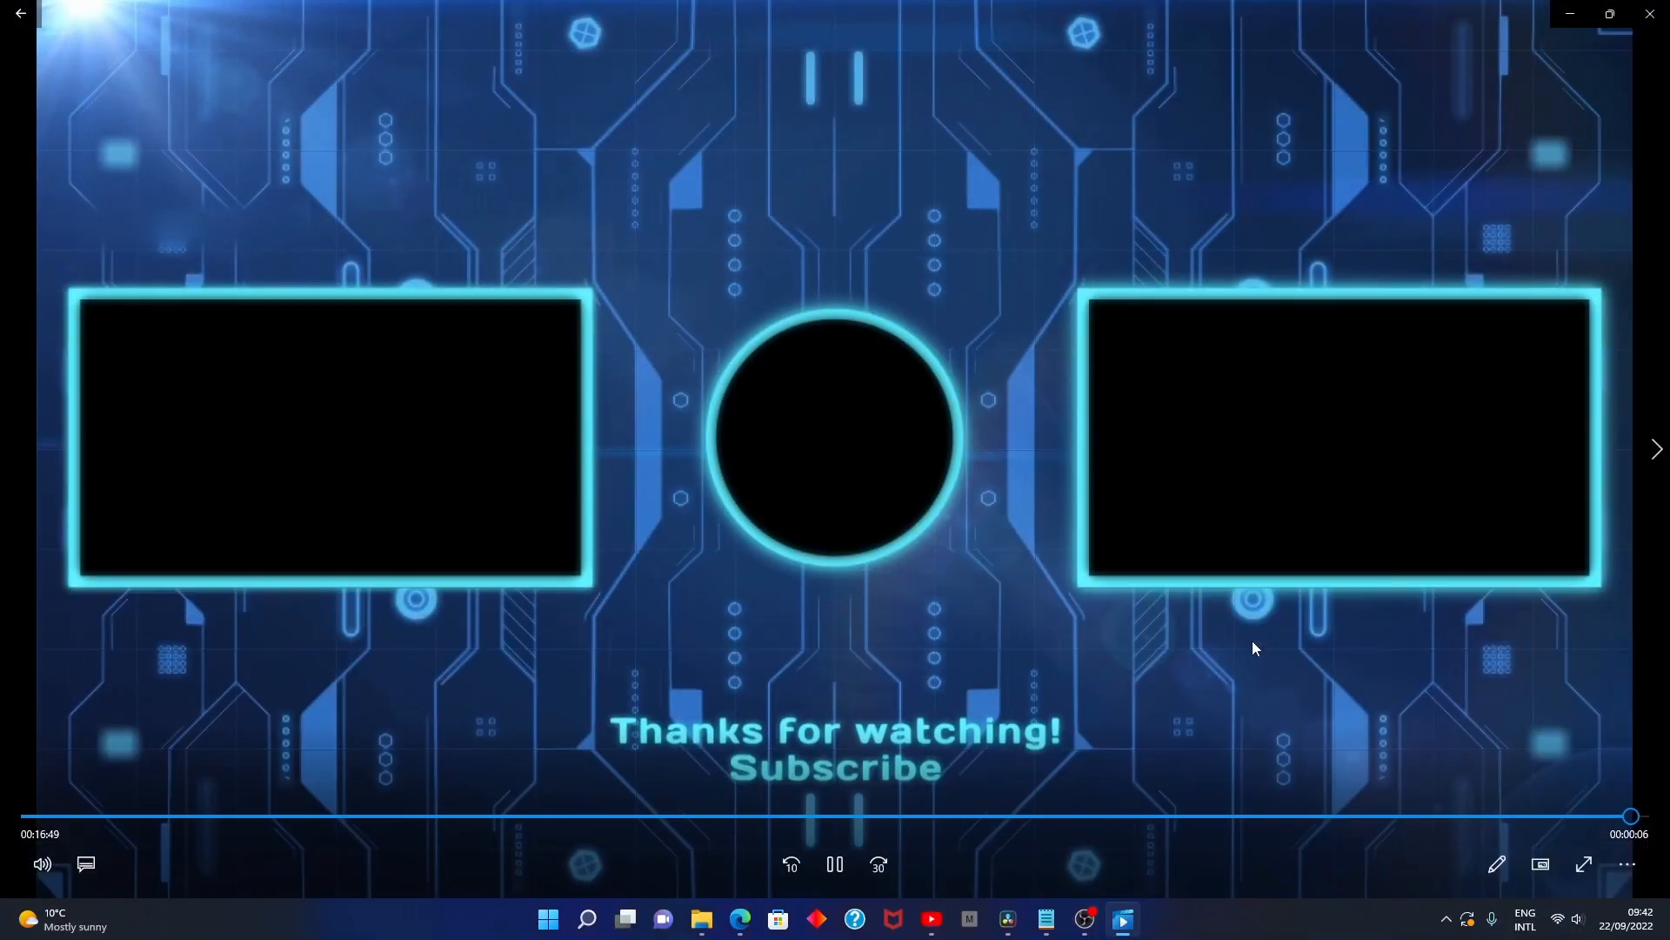
left_click(1653, 12)
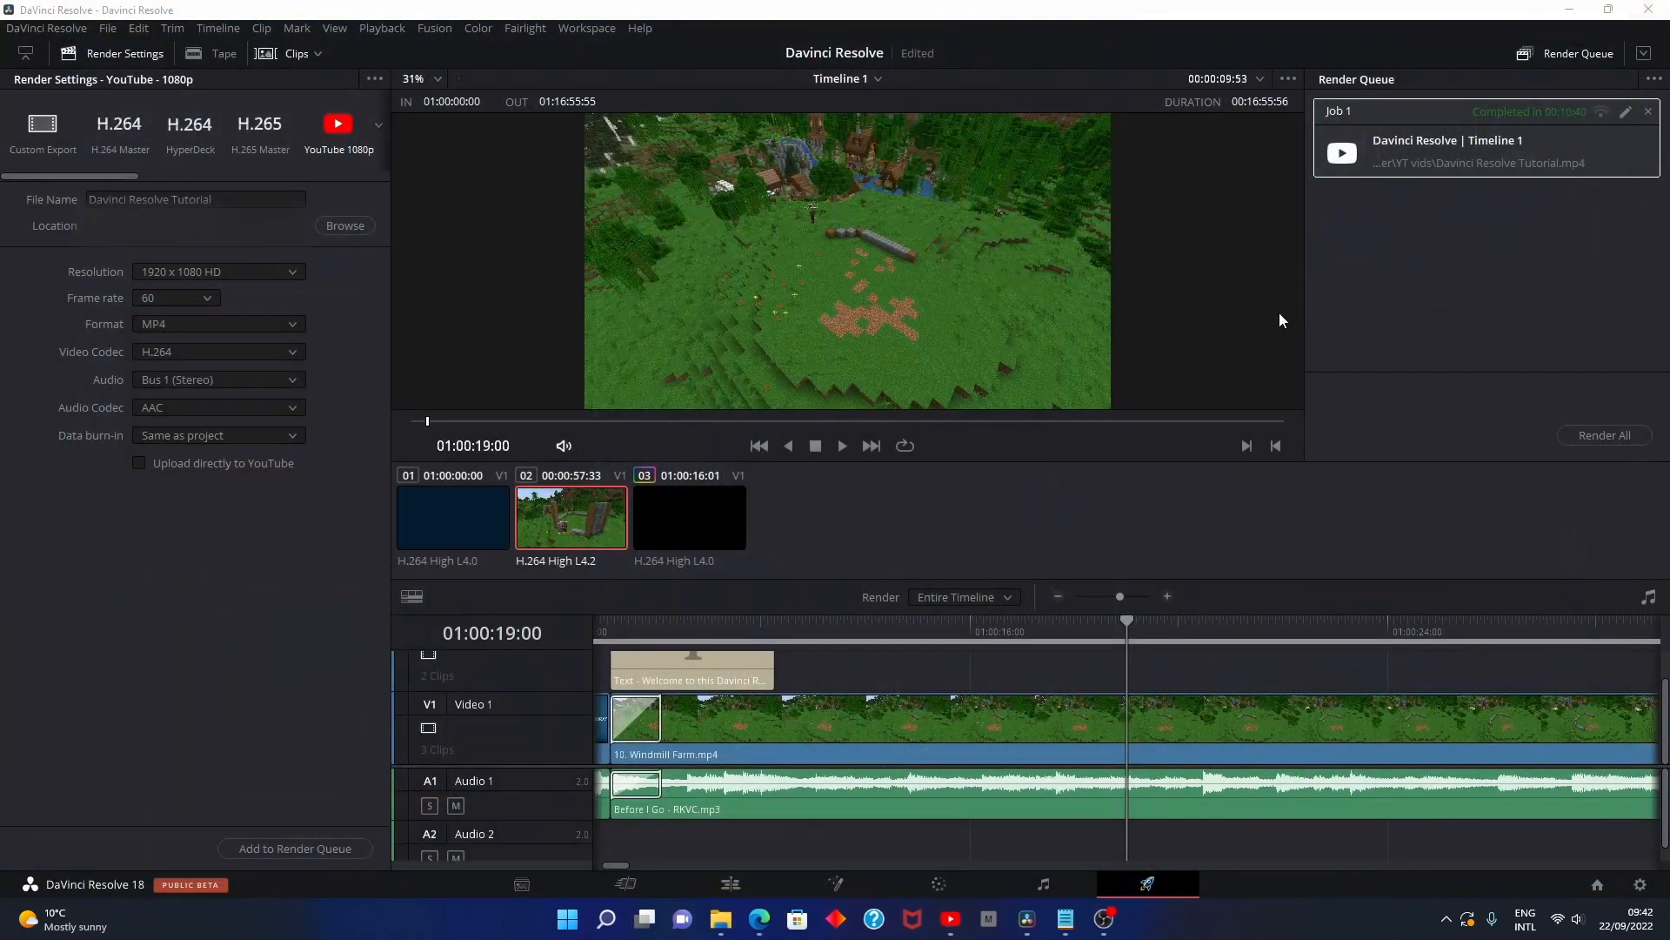